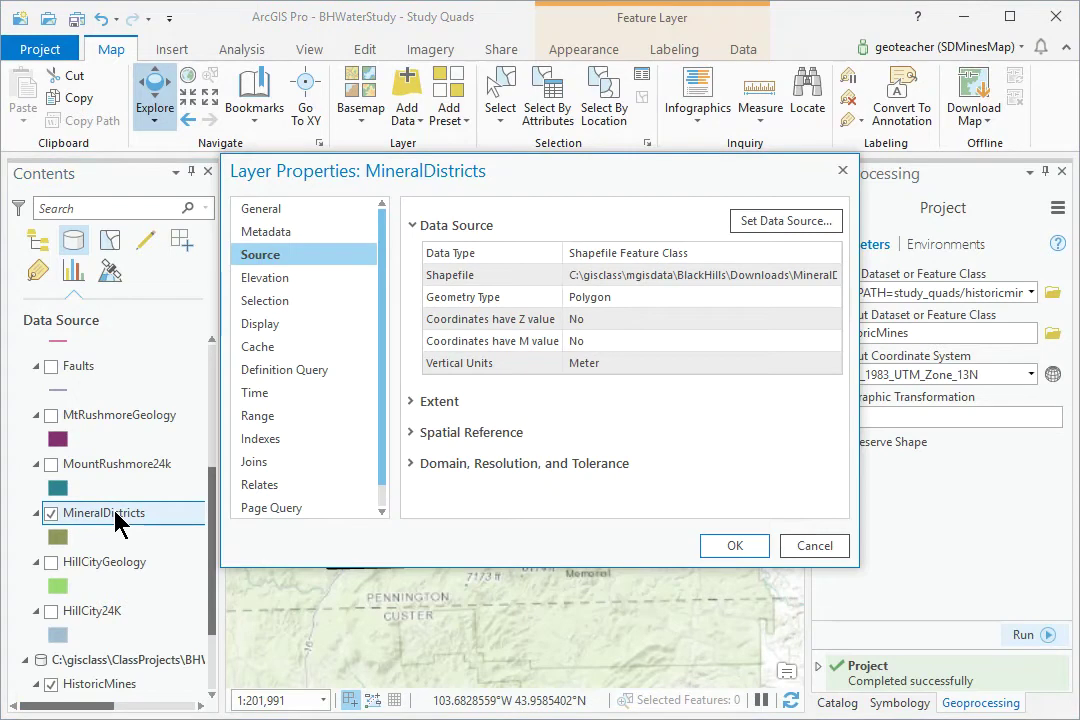
Check the spatial reference details of the MineralDistricts layer in its source properties, leaving the properties unchanged
click(410, 433)
scroll(565, 370, down, 8)
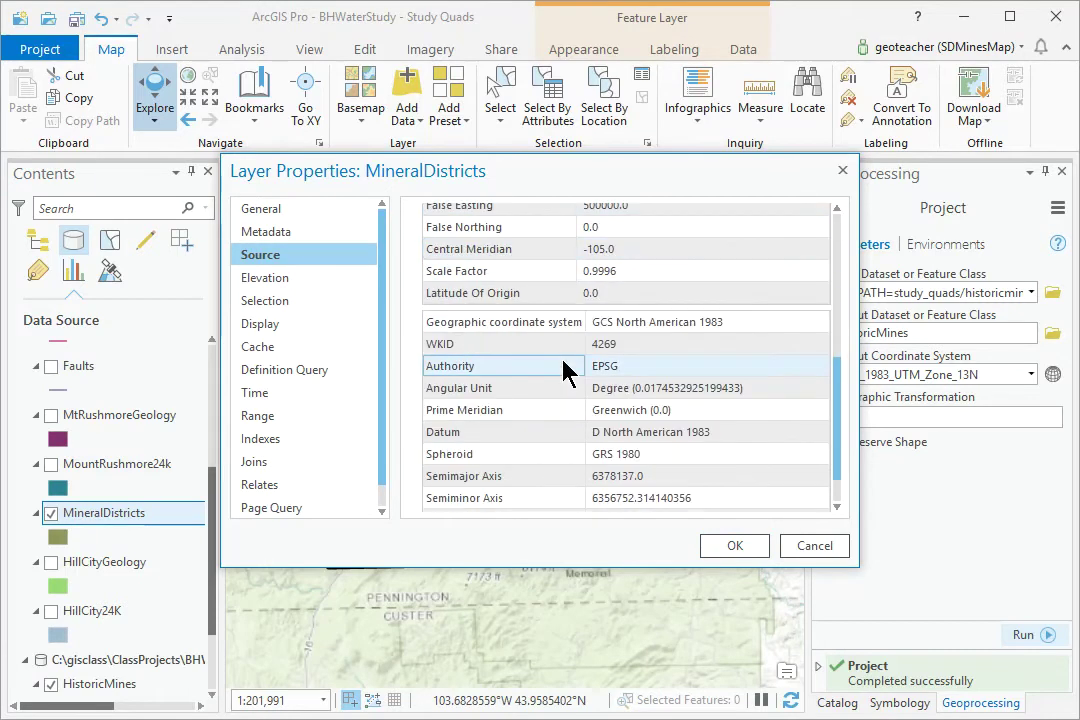
click(843, 173)
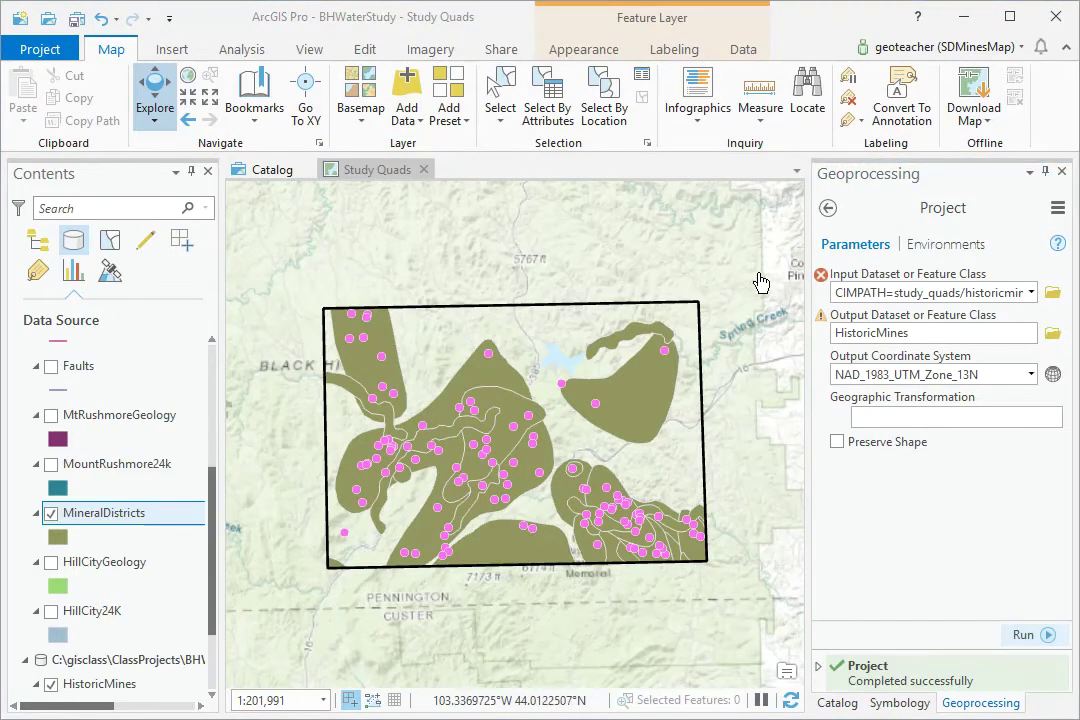
Find the Copy Features geoprocessing tool by searching for "copy" and set MineralDistricts as its input features
click(827, 209)
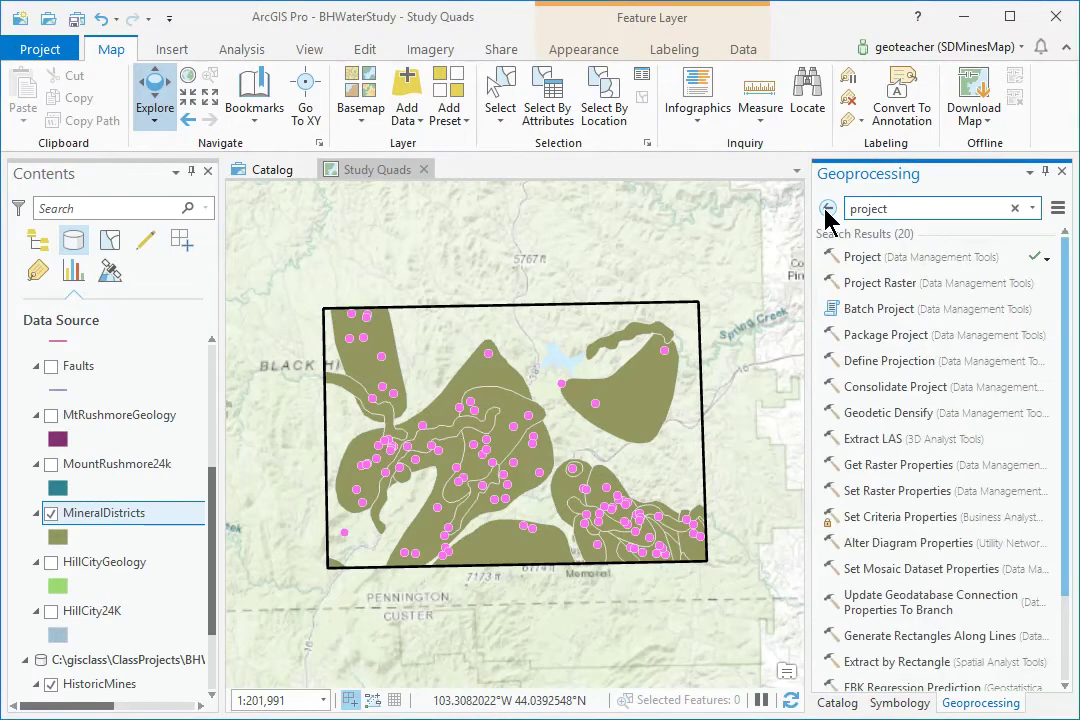
double_click(905, 209)
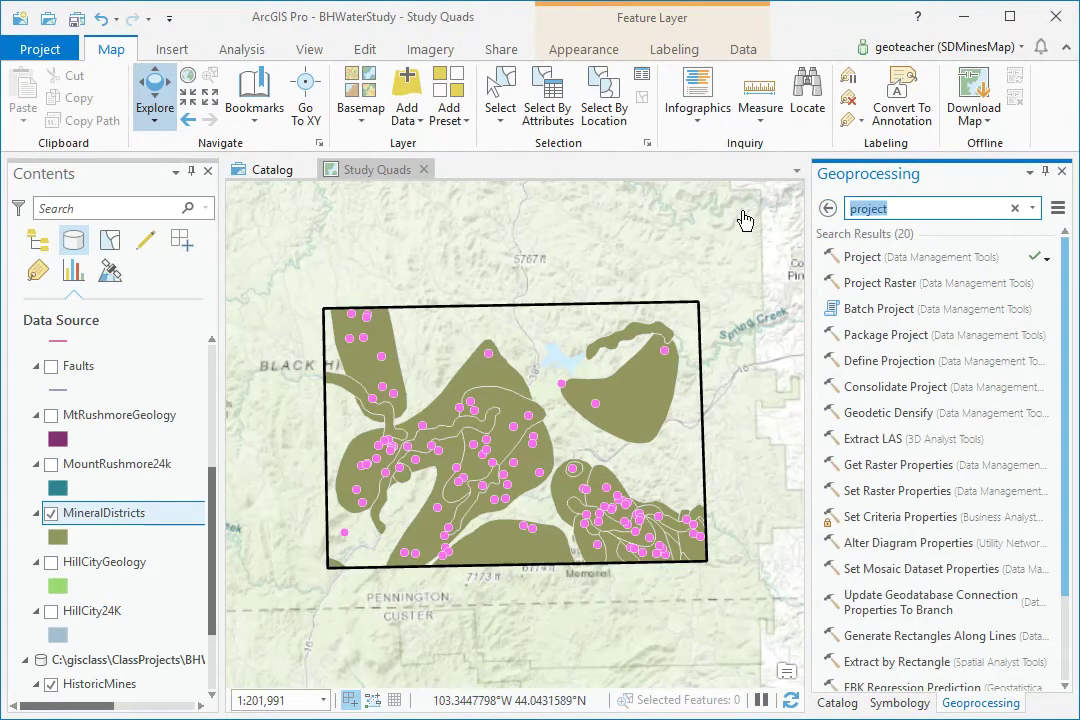
text(copy)
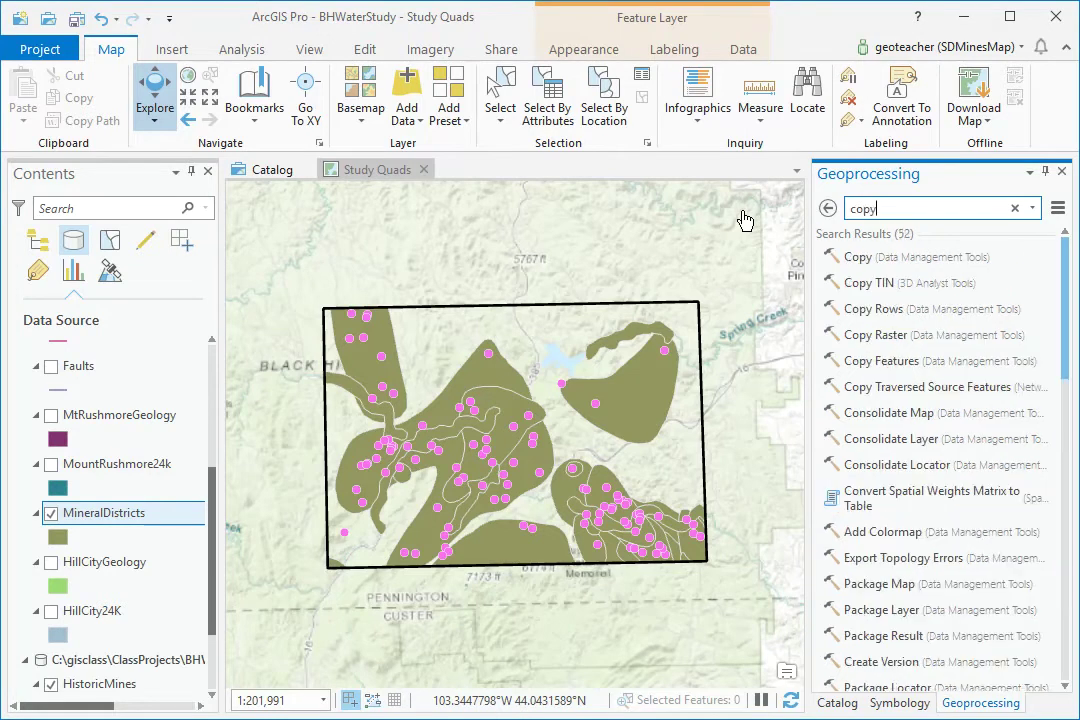
click(862, 362)
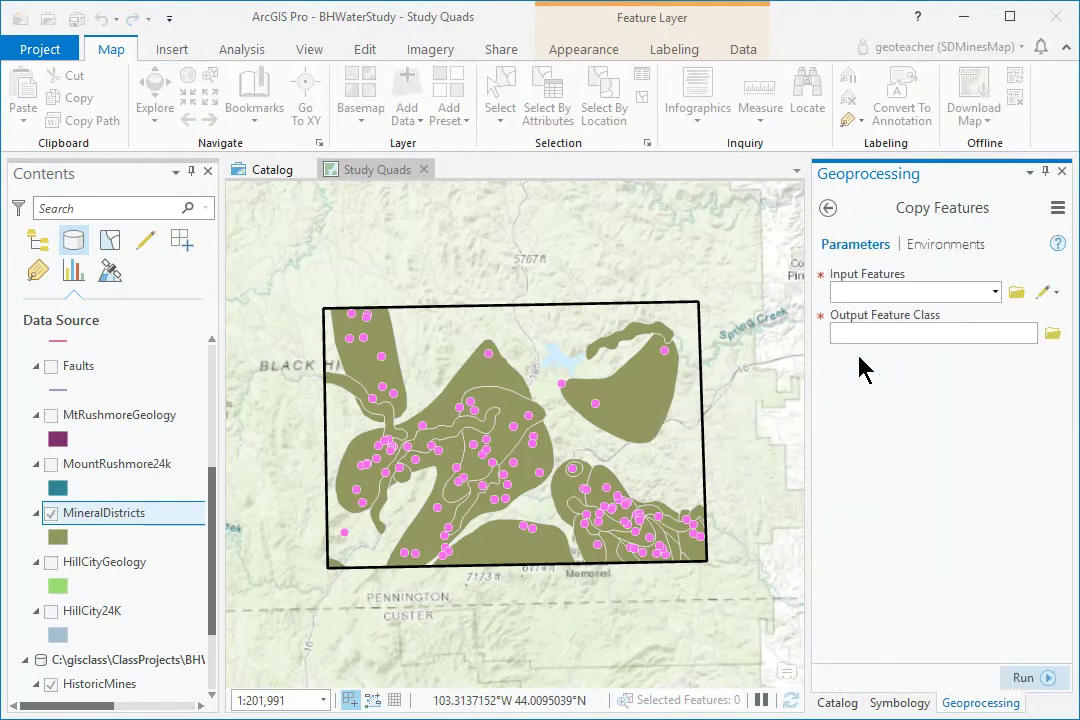
click(995, 292)
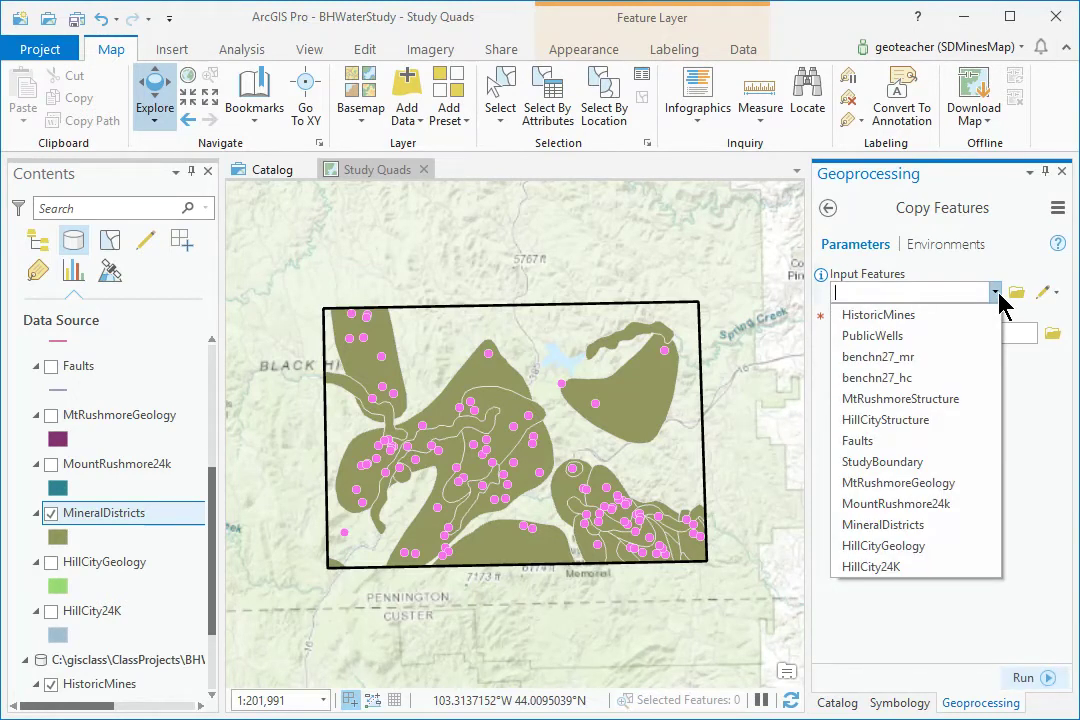
click(928, 531)
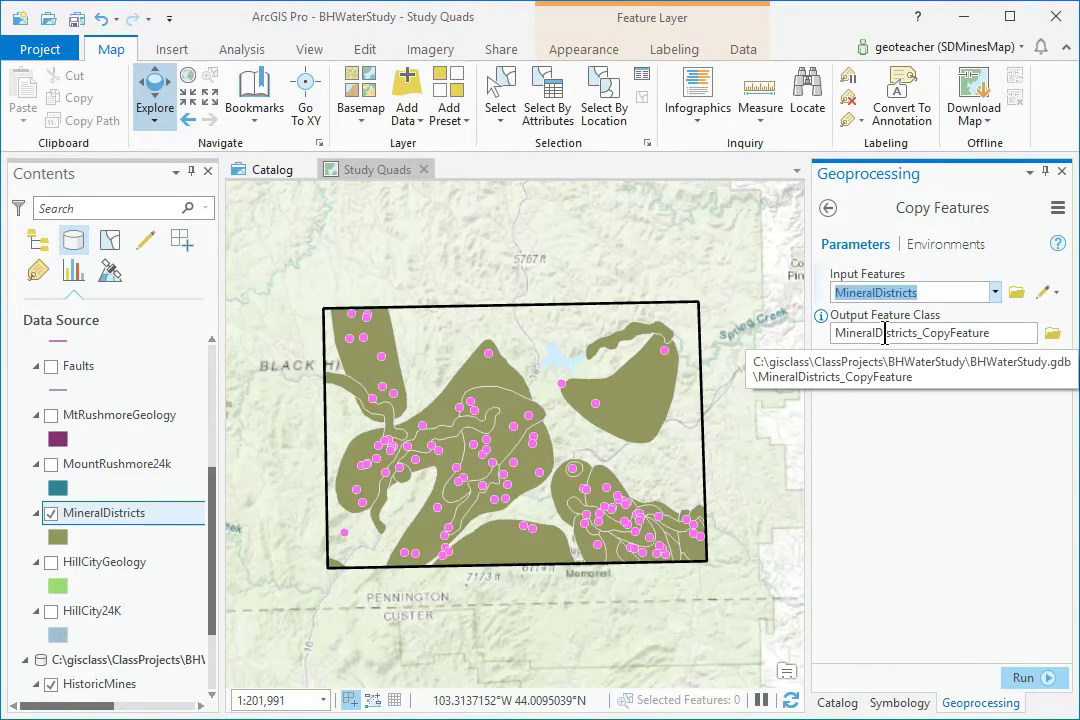
Name the output feature class MineralDistricts in BHWaterStudy.gdb and run Copy Features
drag(836, 333, 1040, 336)
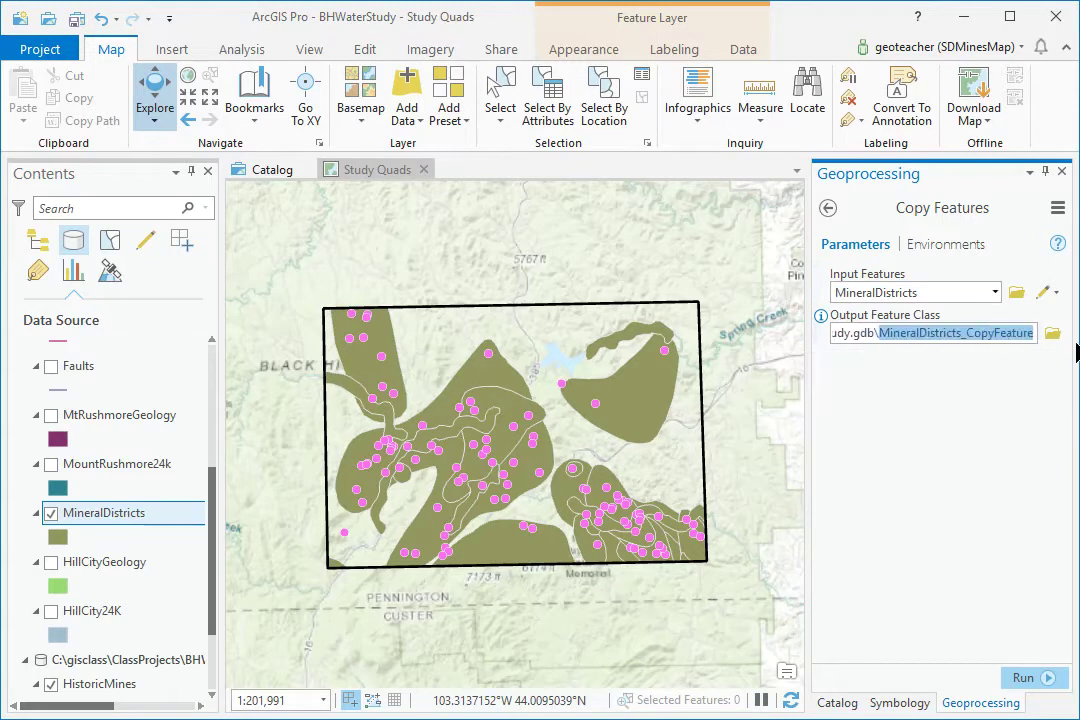
key(BackSpace)
text(MineralDistricts)
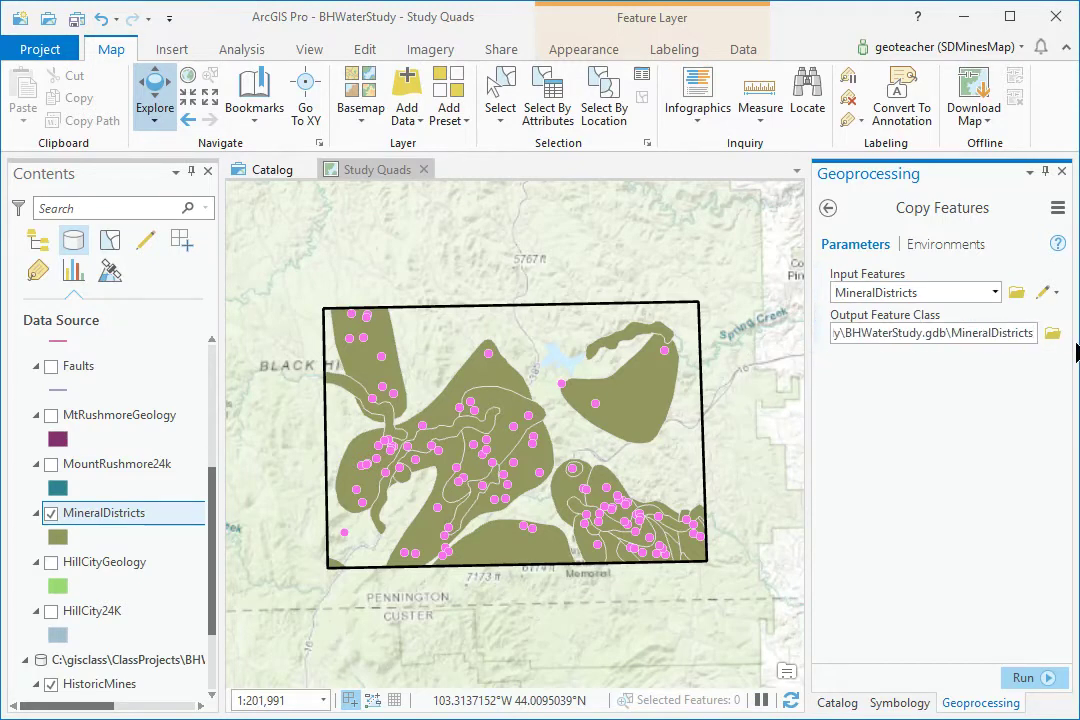
key(Tab)
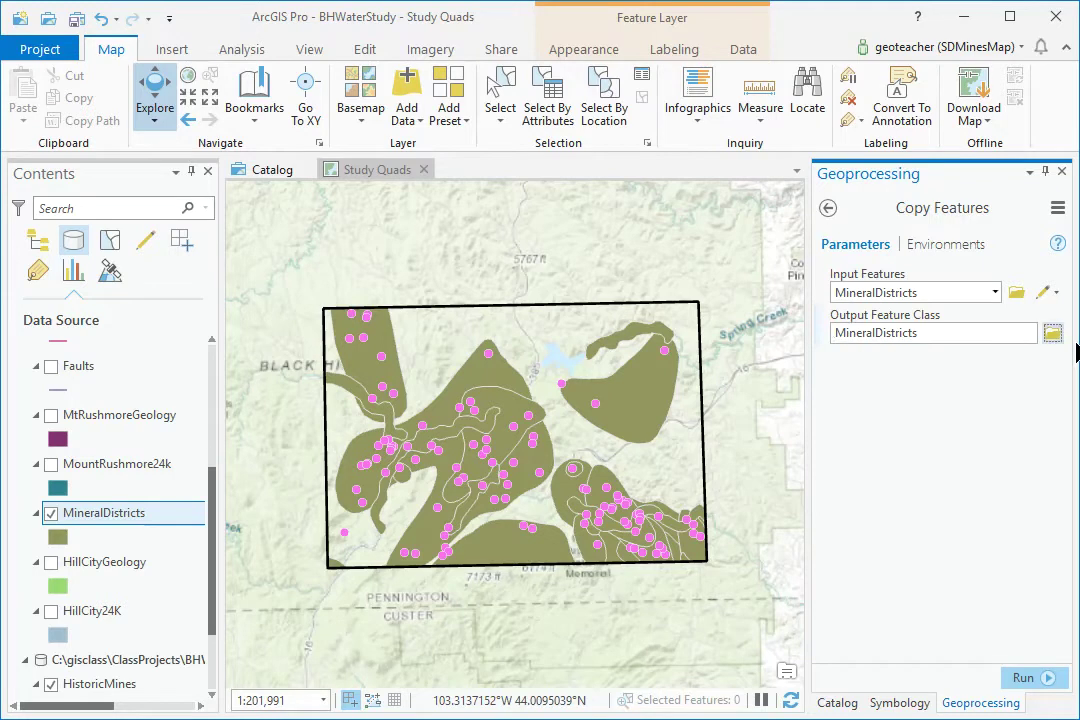
click(1051, 679)
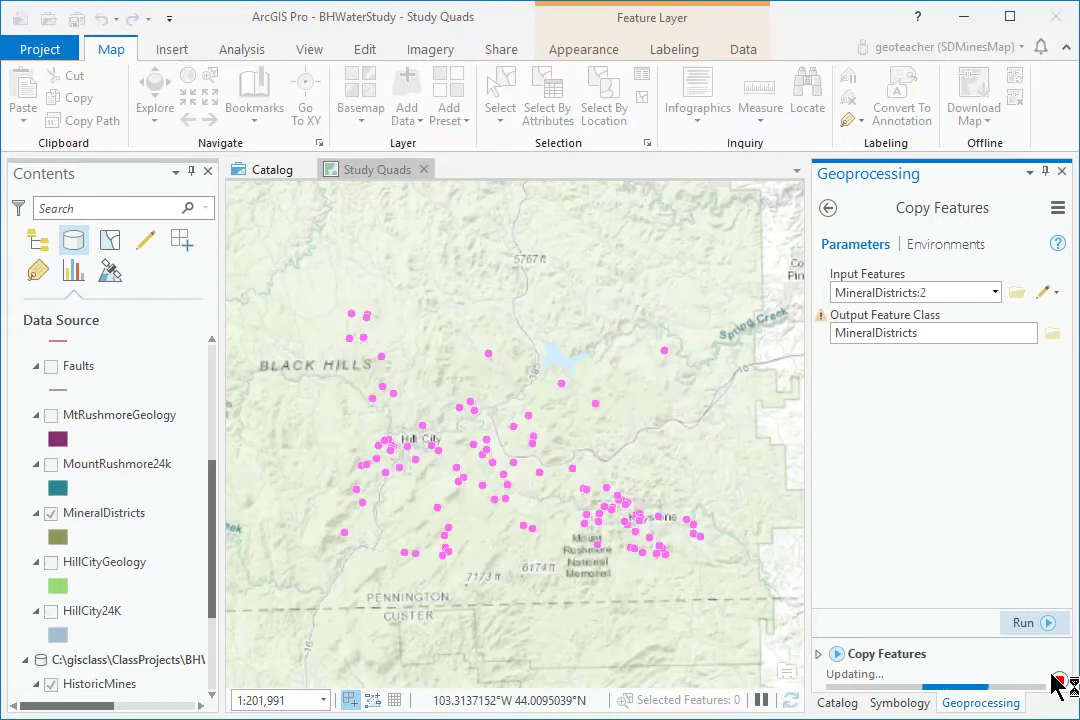
Remove the original MineralDistricts shapefile layer from the Study Quads map and save the project
scroll(169, 512, up, 5)
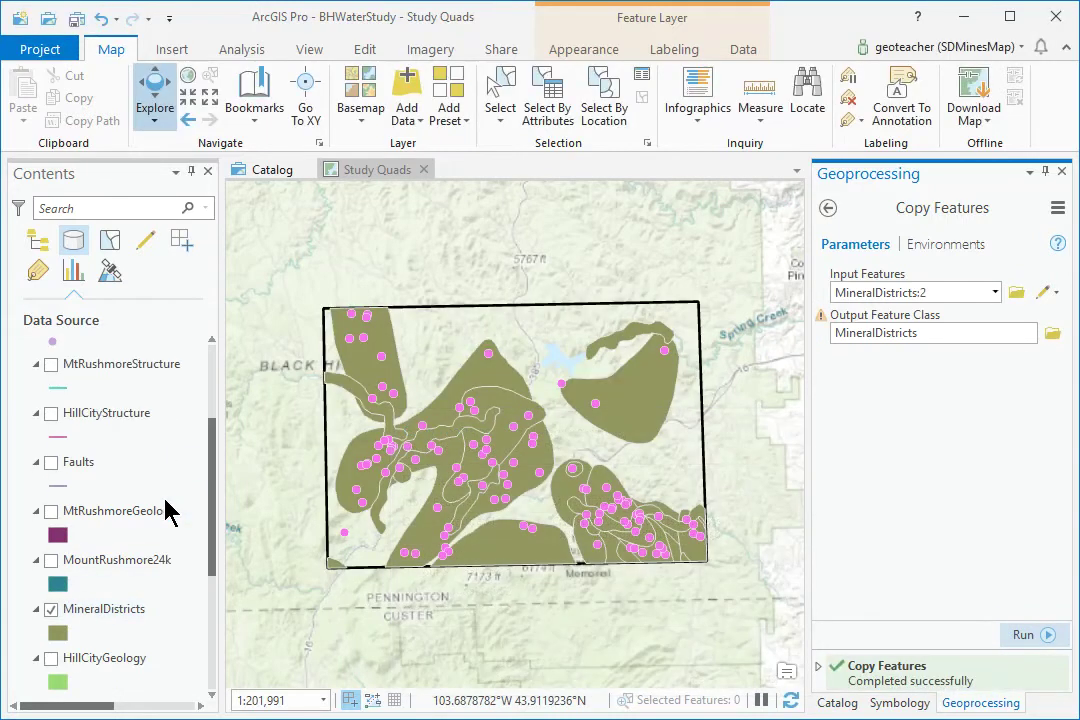
scroll(169, 512, up, 1)
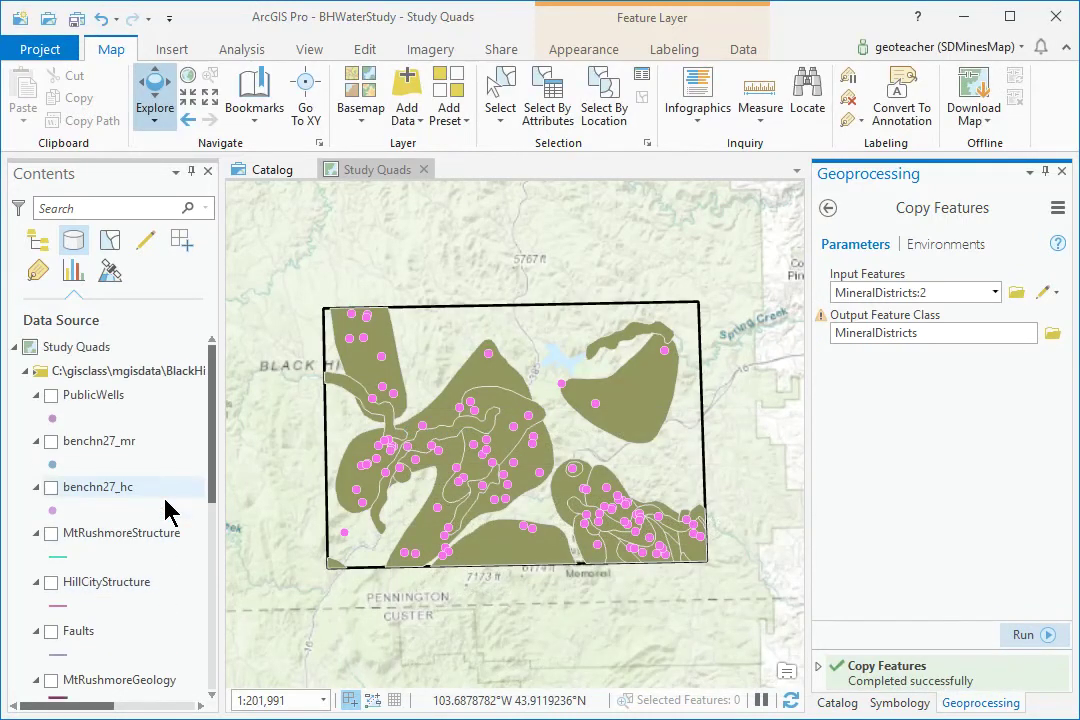
scroll(88, 556, down, 3)
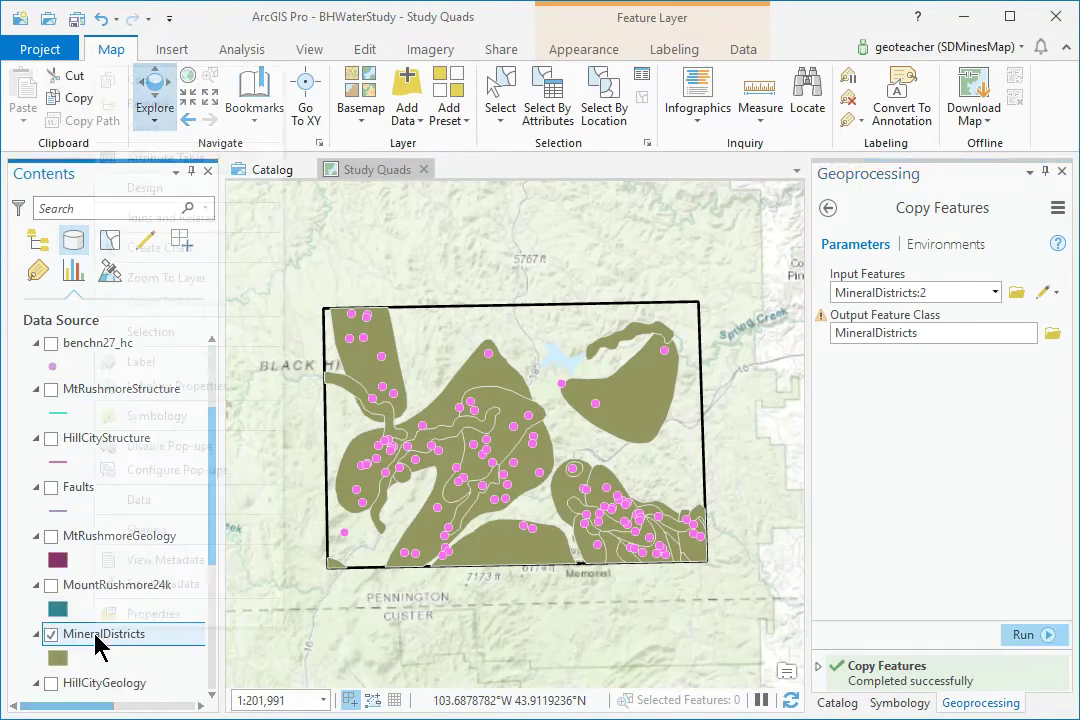
right_click(97, 638)
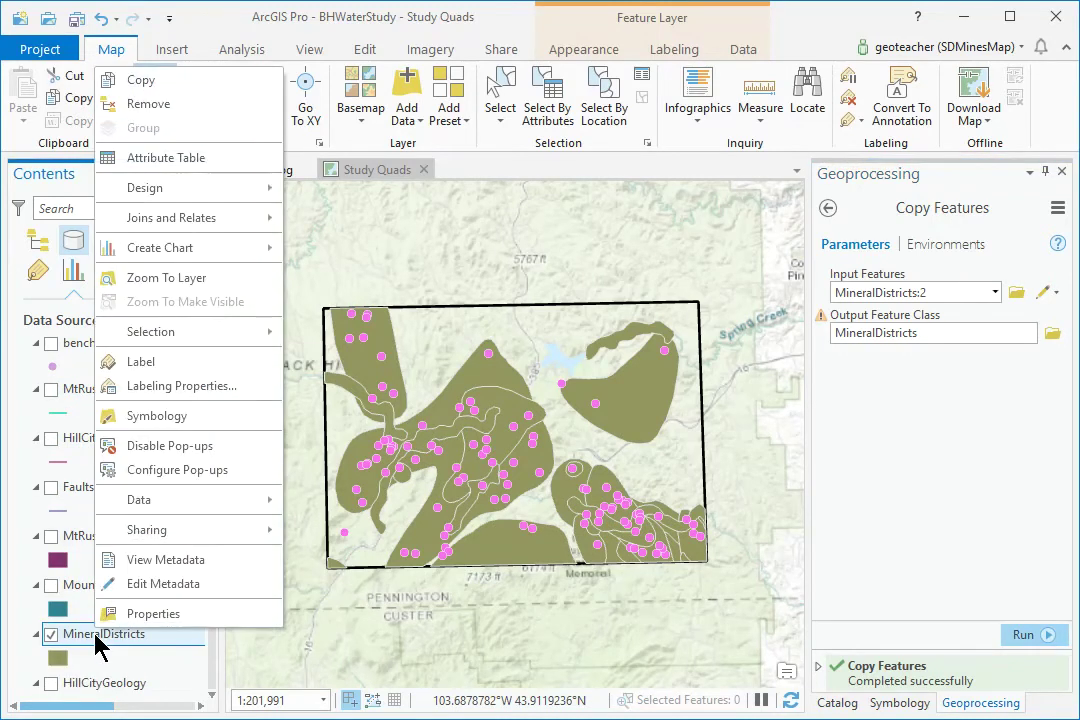
click(145, 108)
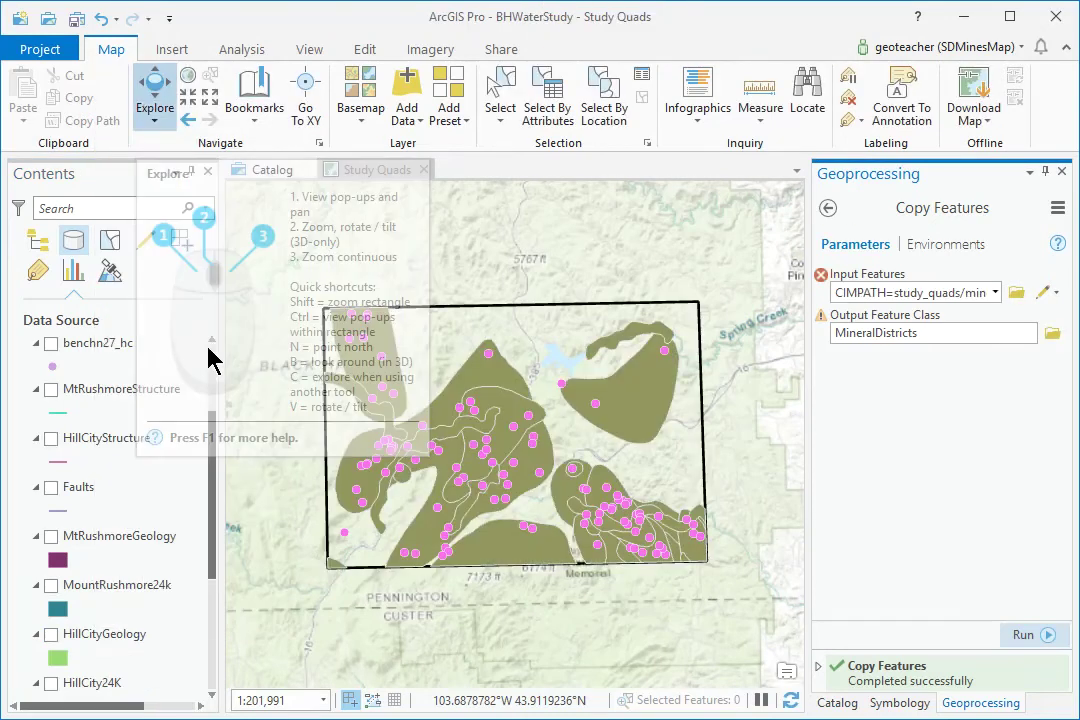
click(76, 20)
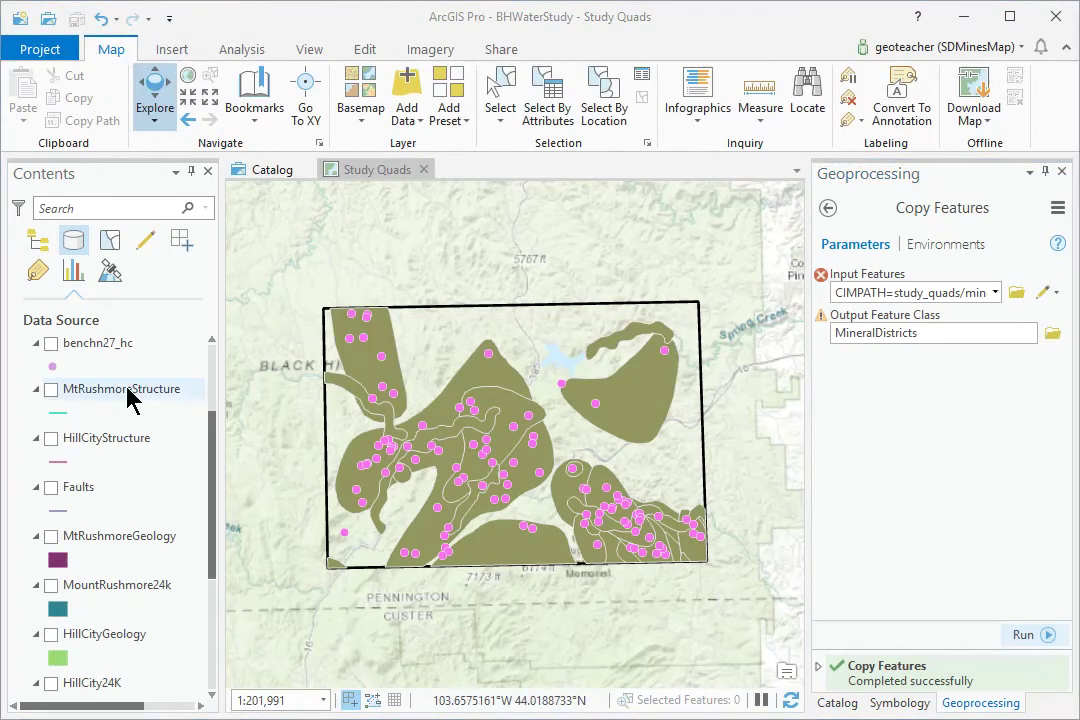
Review the coordinate systems used by the layers in the Study Quads map properties, then close the properties
scroll(130, 395, up, 3)
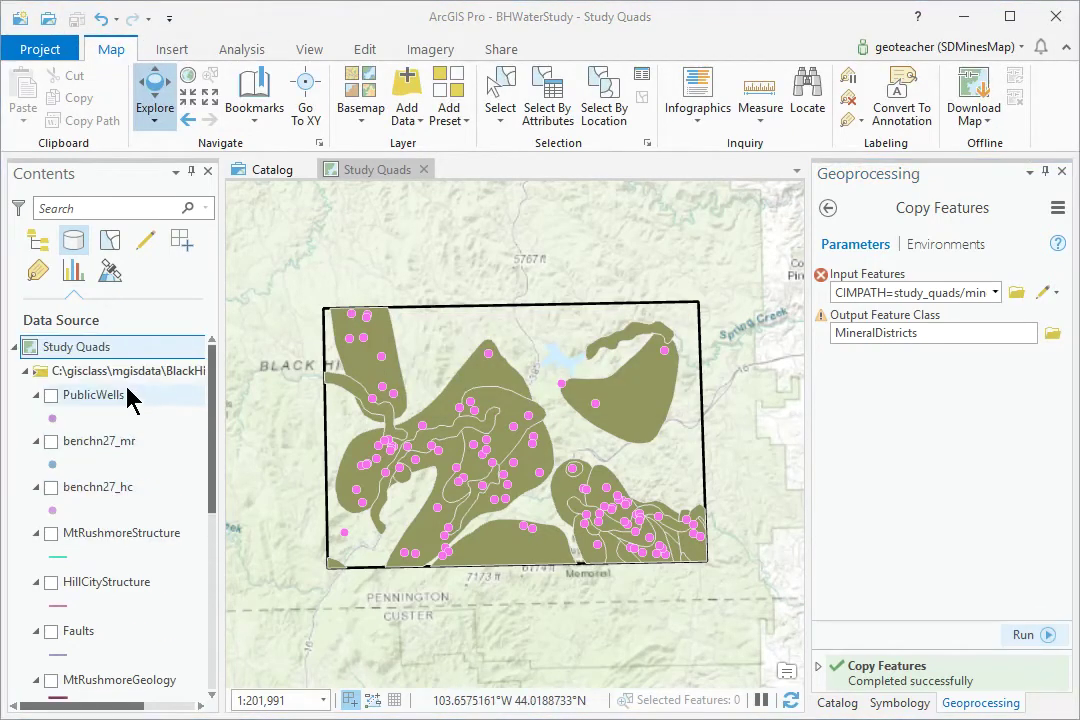
double_click(32, 350)
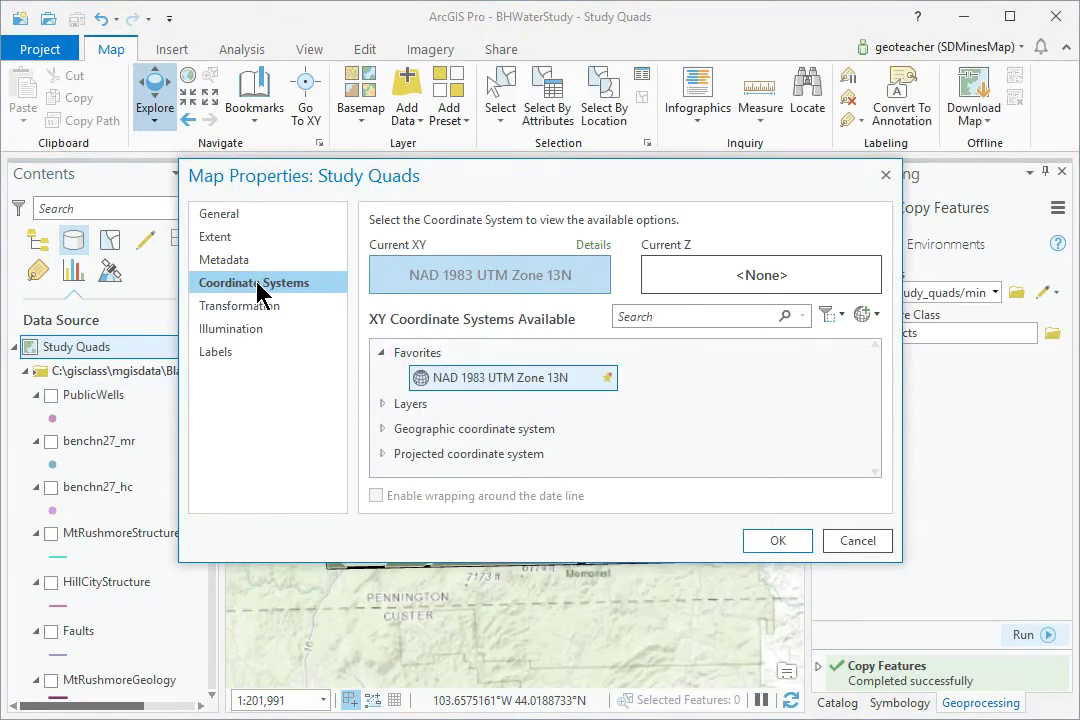
click(382, 404)
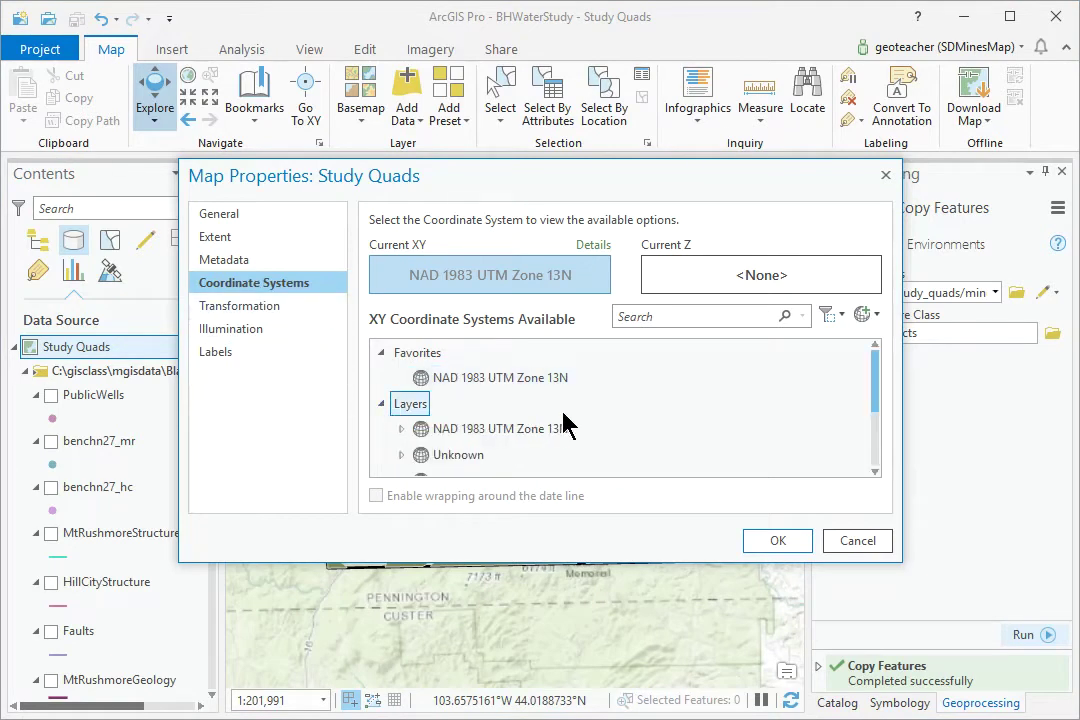
scroll(608, 420, down, 1)
scroll(608, 420, down, 1)
scroll(608, 420, up, 1)
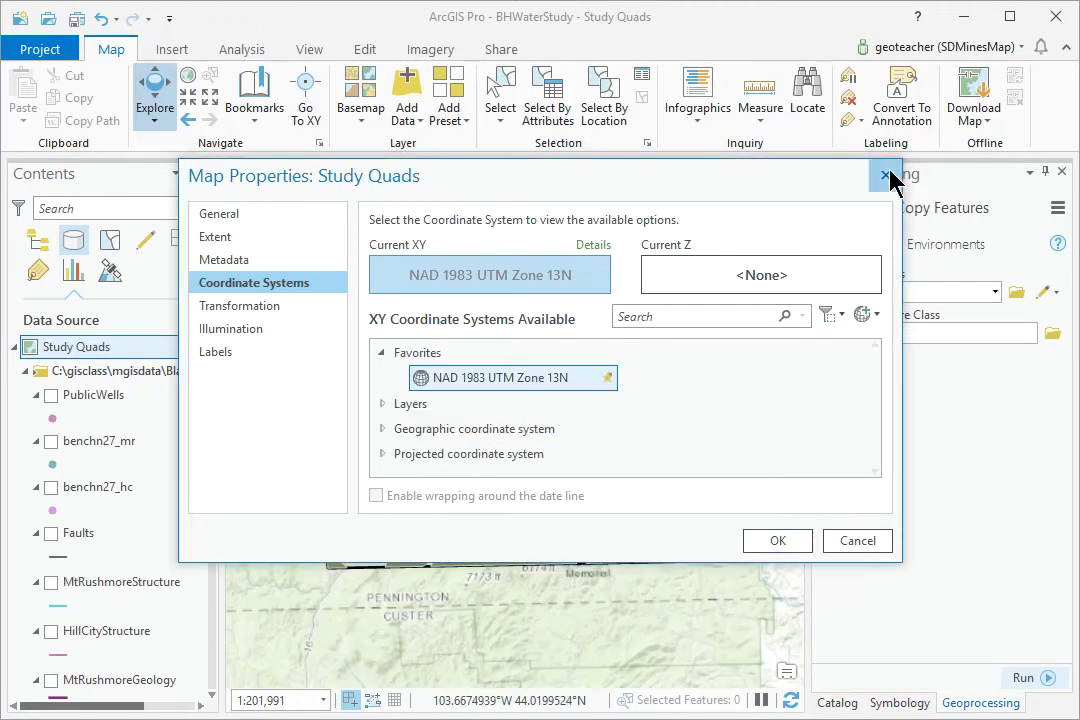
click(886, 176)
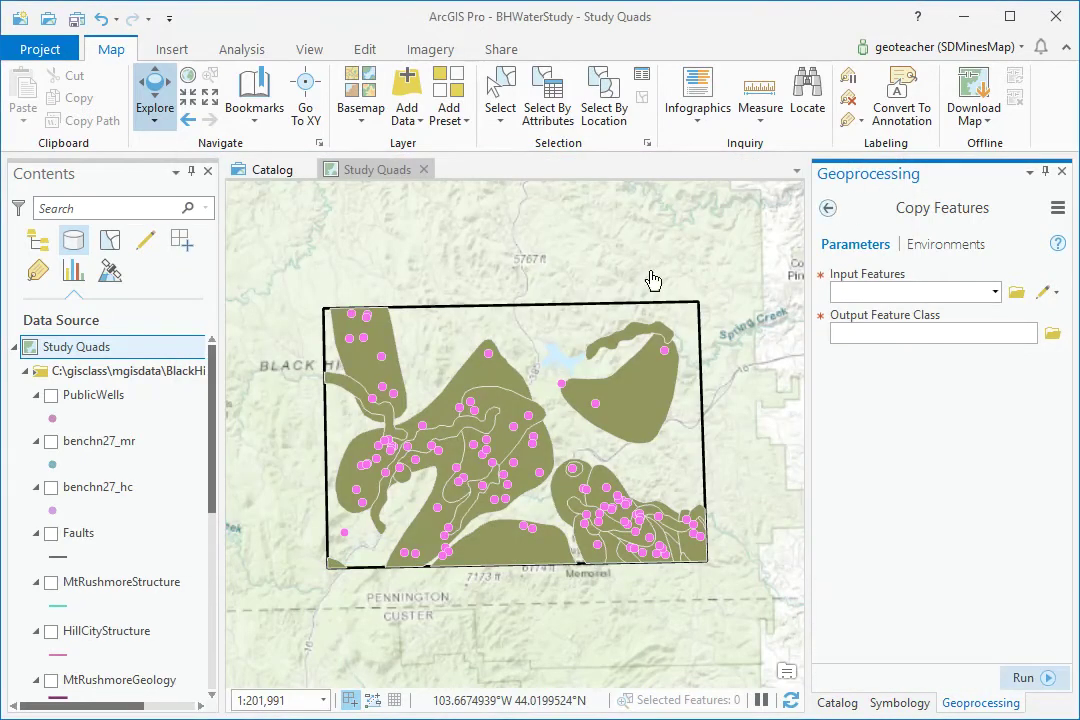
Make the Faults layer visible and check the spatial reference in its source properties
click(52, 536)
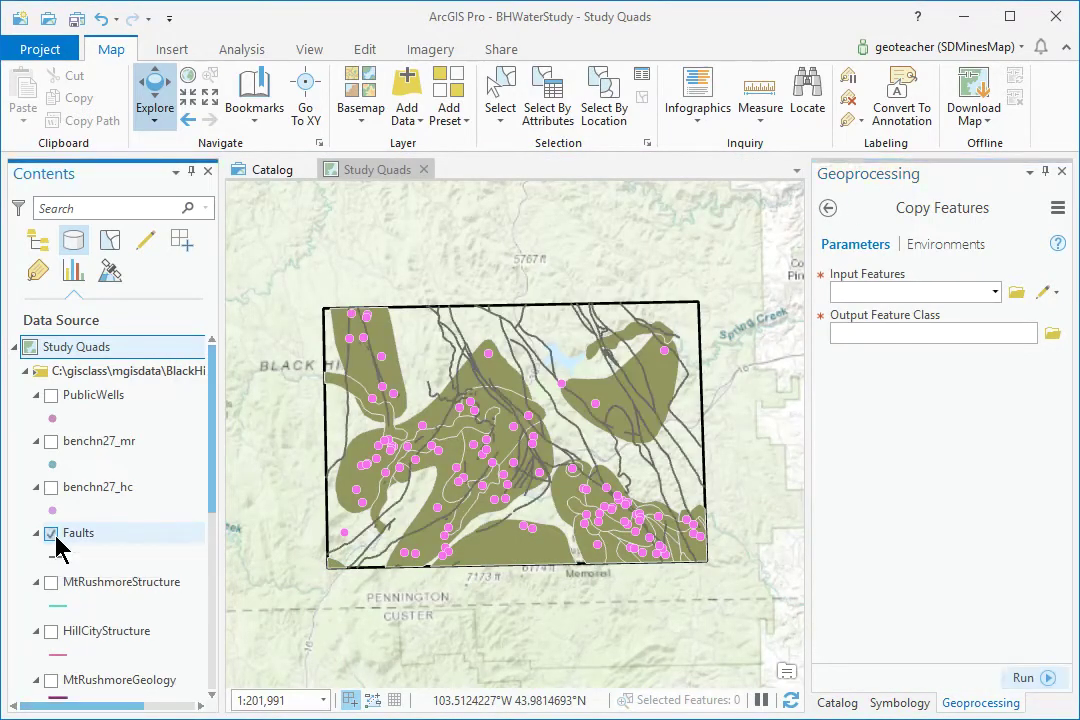
double_click(118, 545)
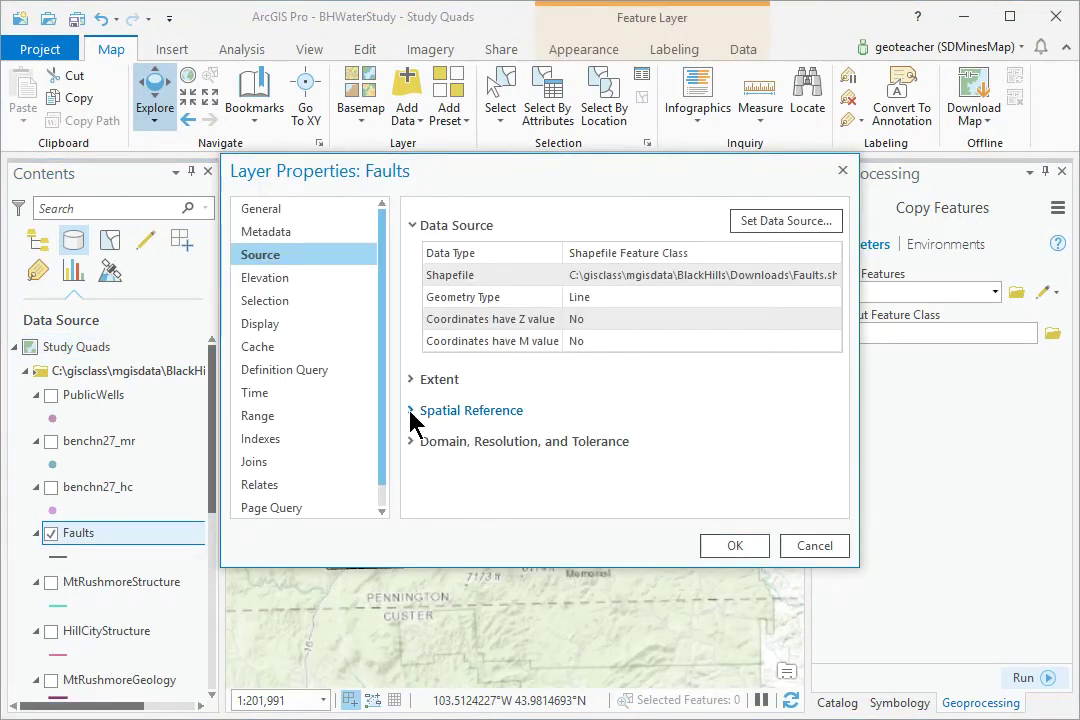
click(495, 411)
scroll(560, 400, down, 3)
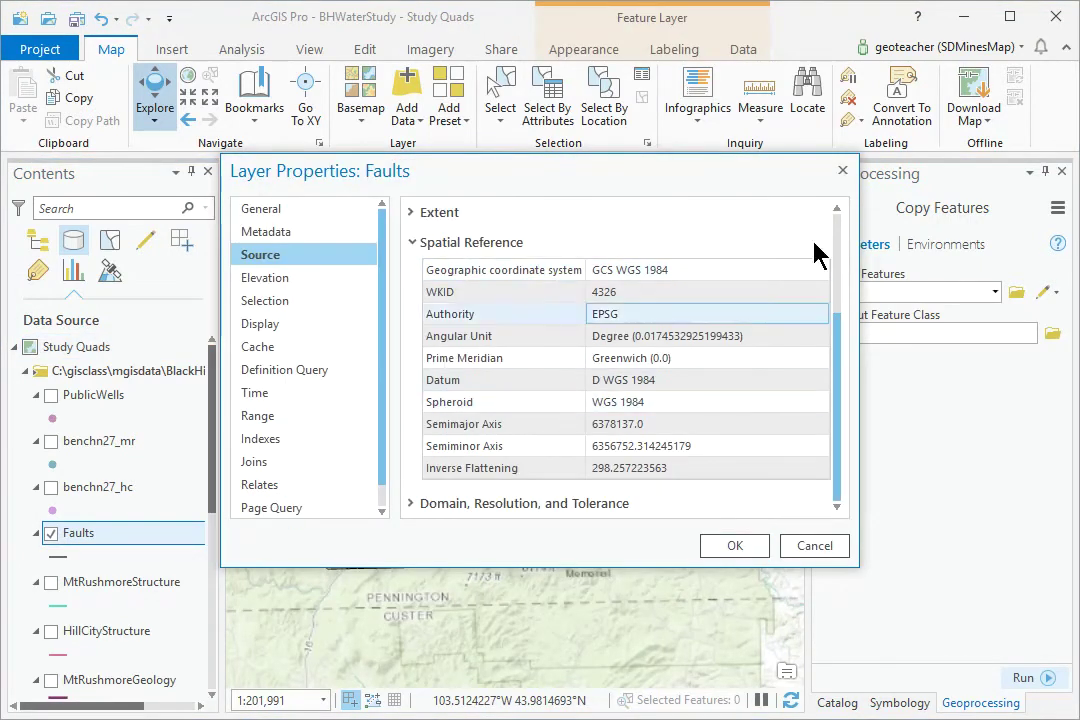
click(843, 172)
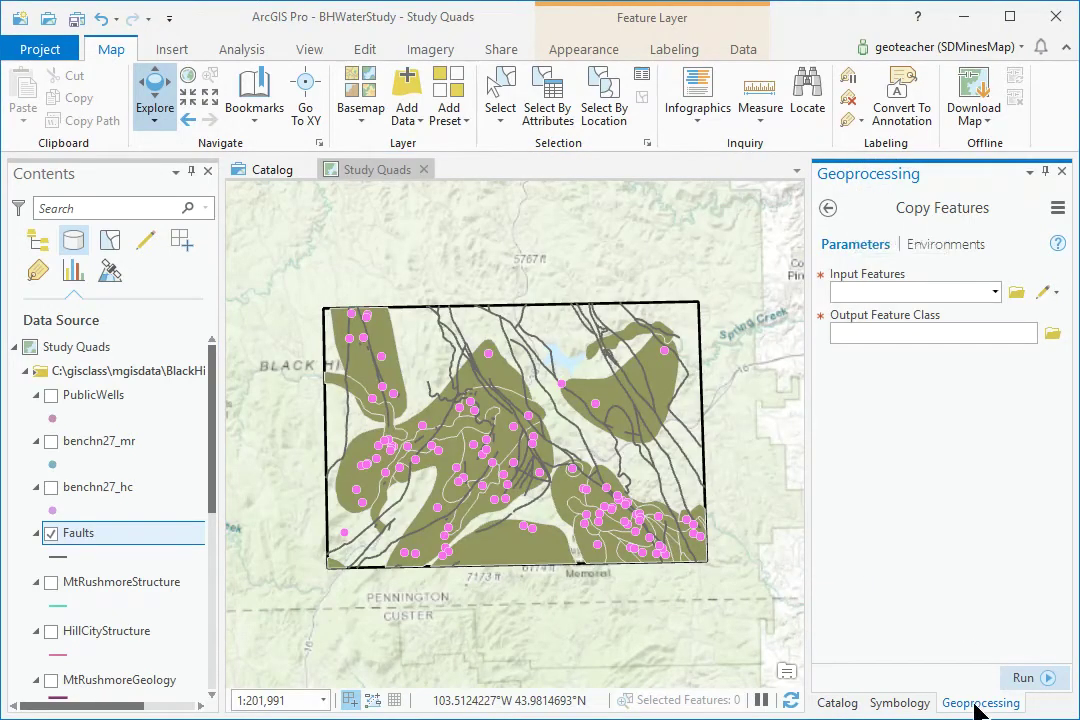
Open the recently used Project geoprocessing tool and set Faults as its input dataset
click(829, 209)
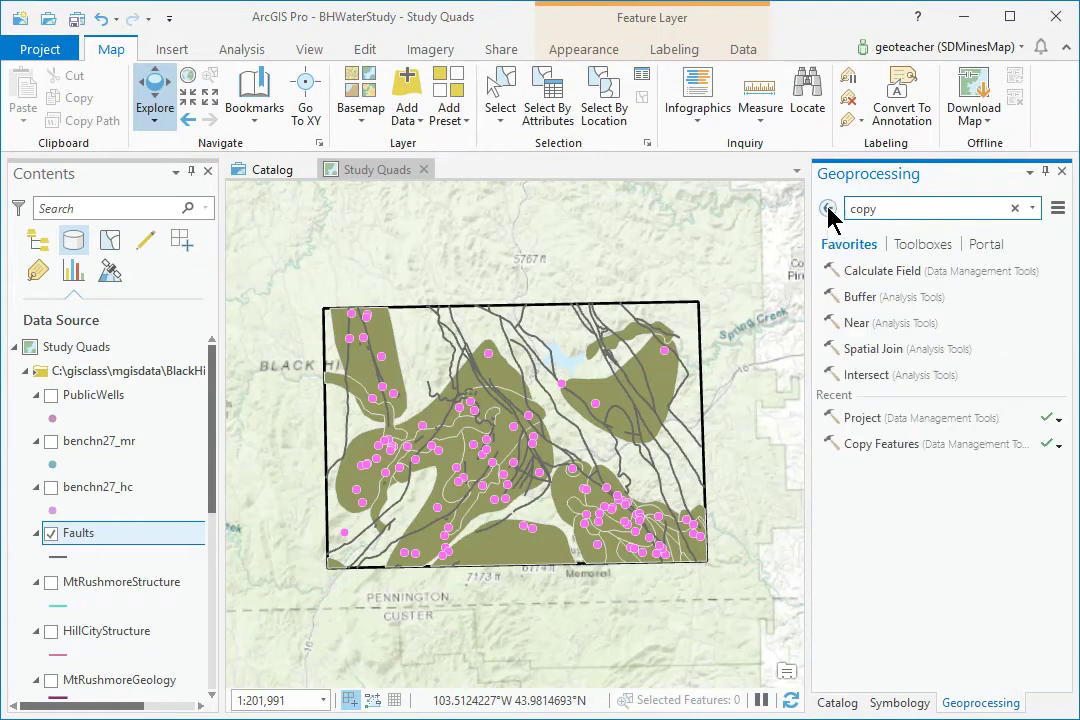
click(860, 418)
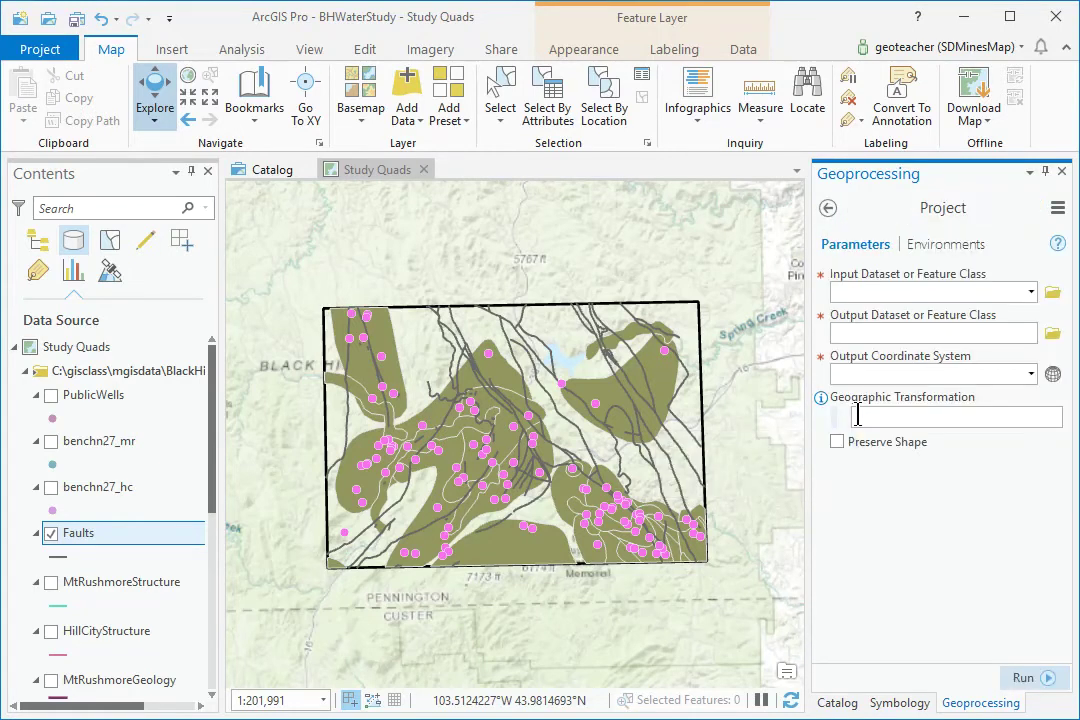
click(1034, 292)
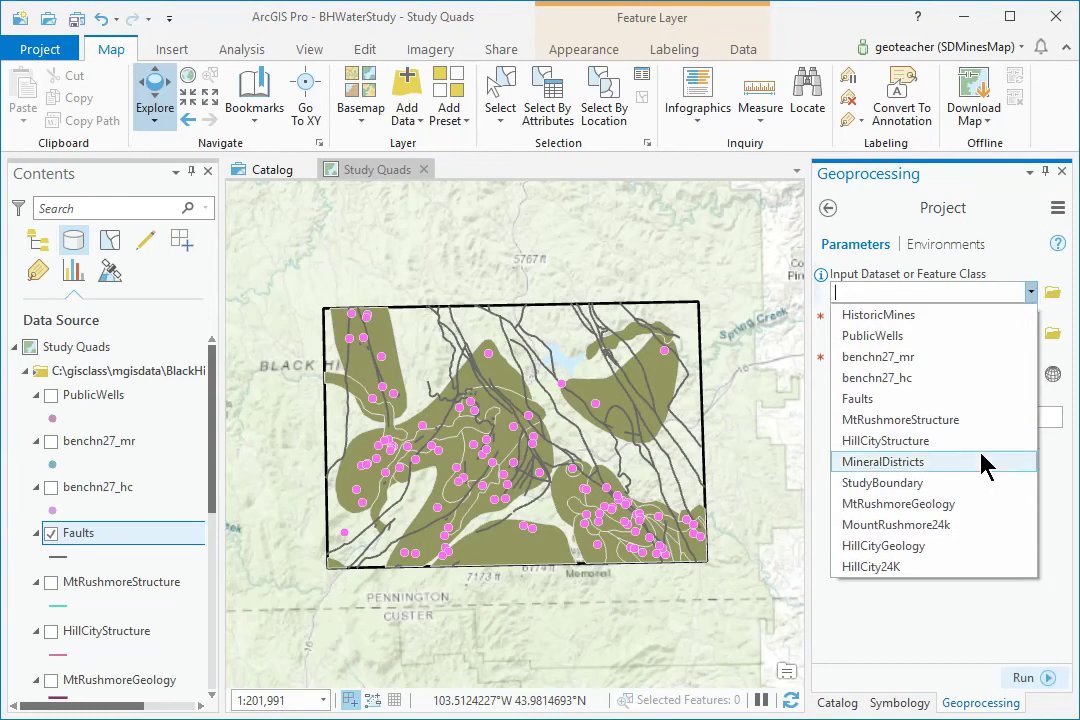
click(932, 414)
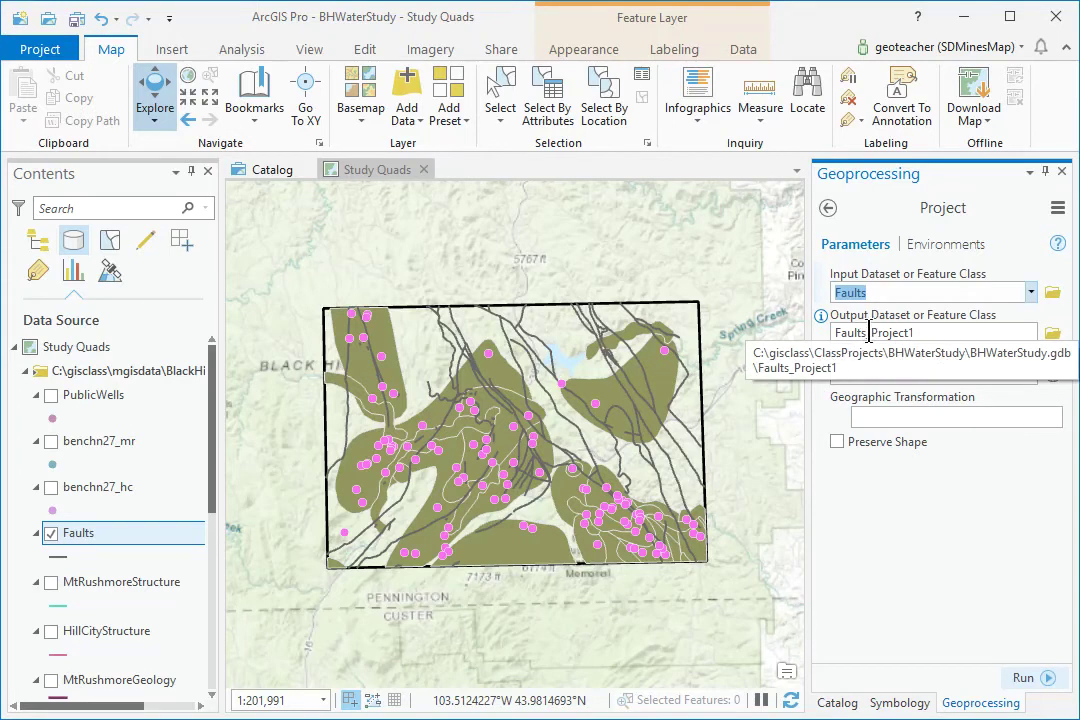
Name the projected output Faults in BHWaterStudy.gdb and set its coordinate system to the favorite NAD 1983 UTM Zone 13N
drag(866, 336, 1076, 341)
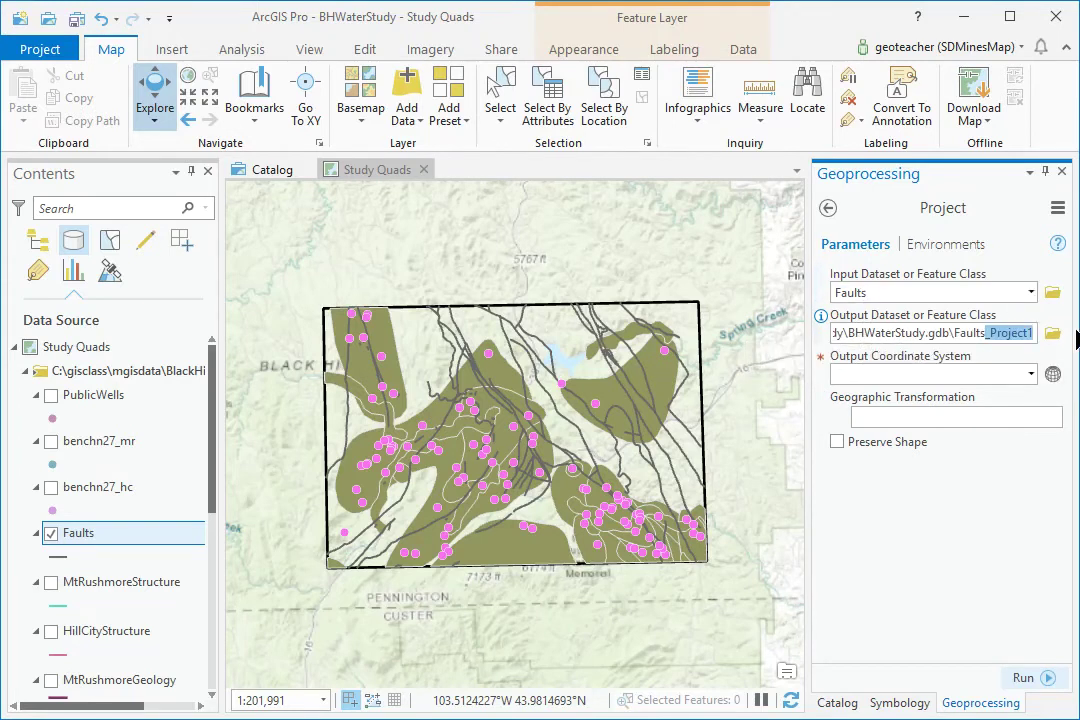
key(BackSpace)
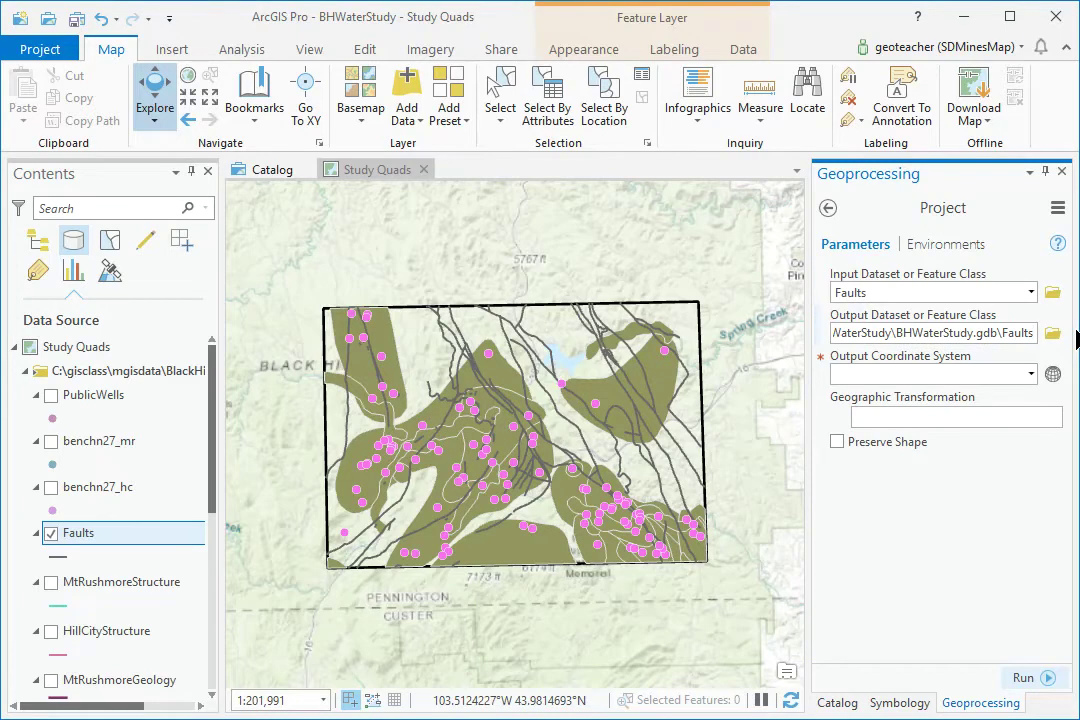
key(Return)
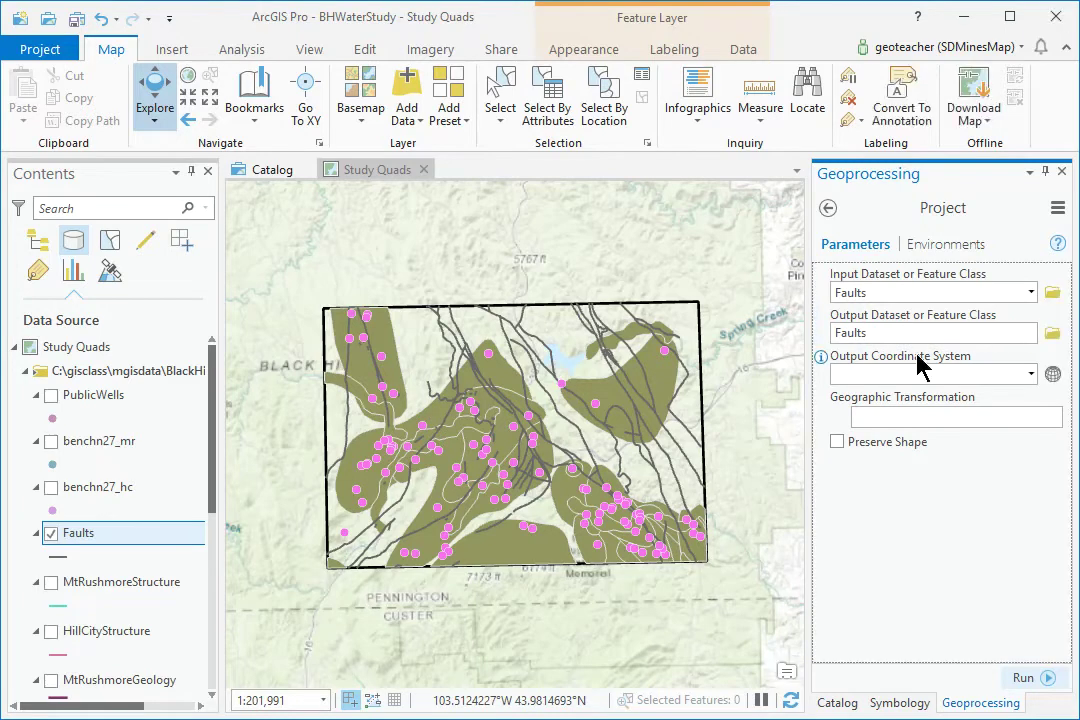
click(1053, 374)
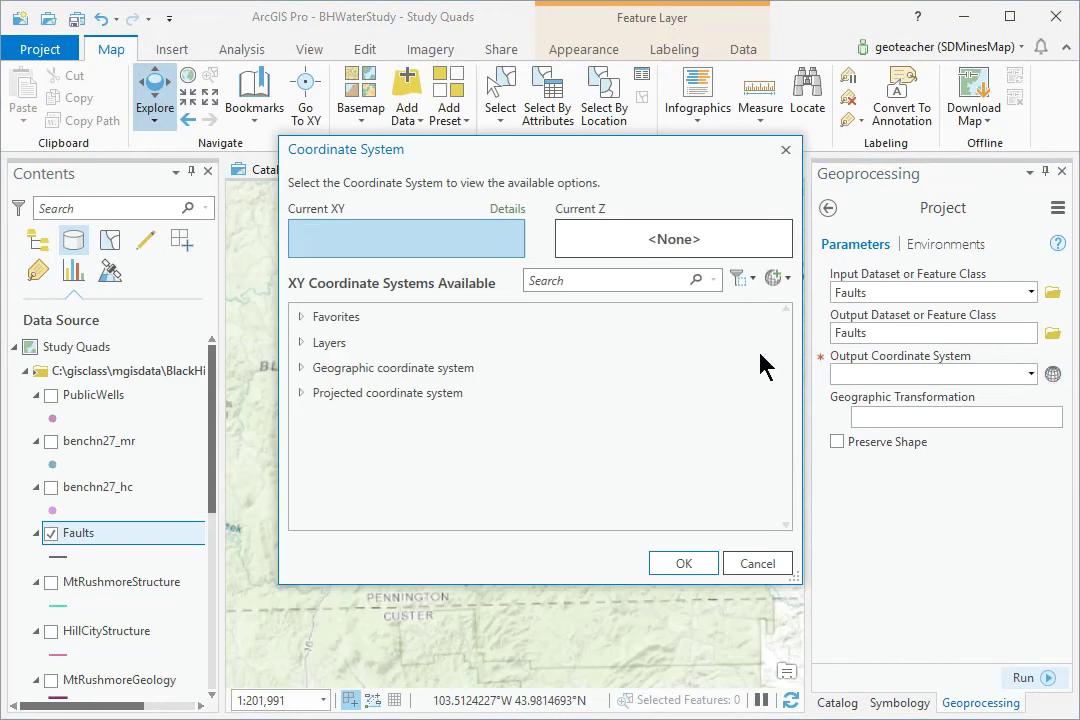
click(301, 318)
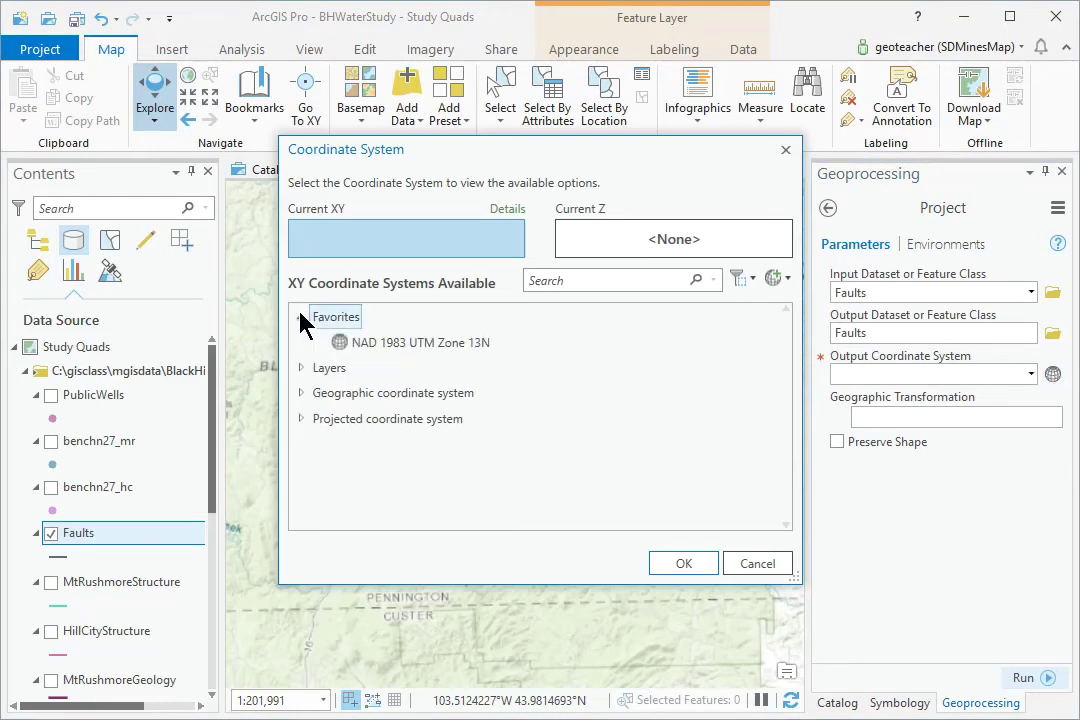
click(365, 345)
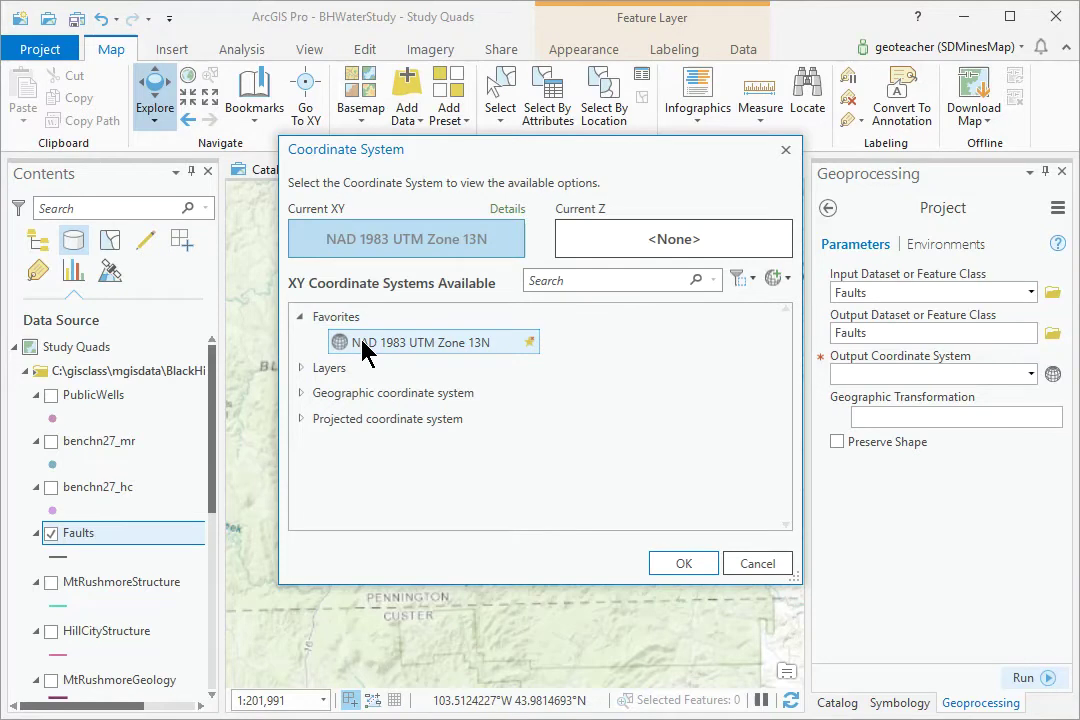
click(670, 566)
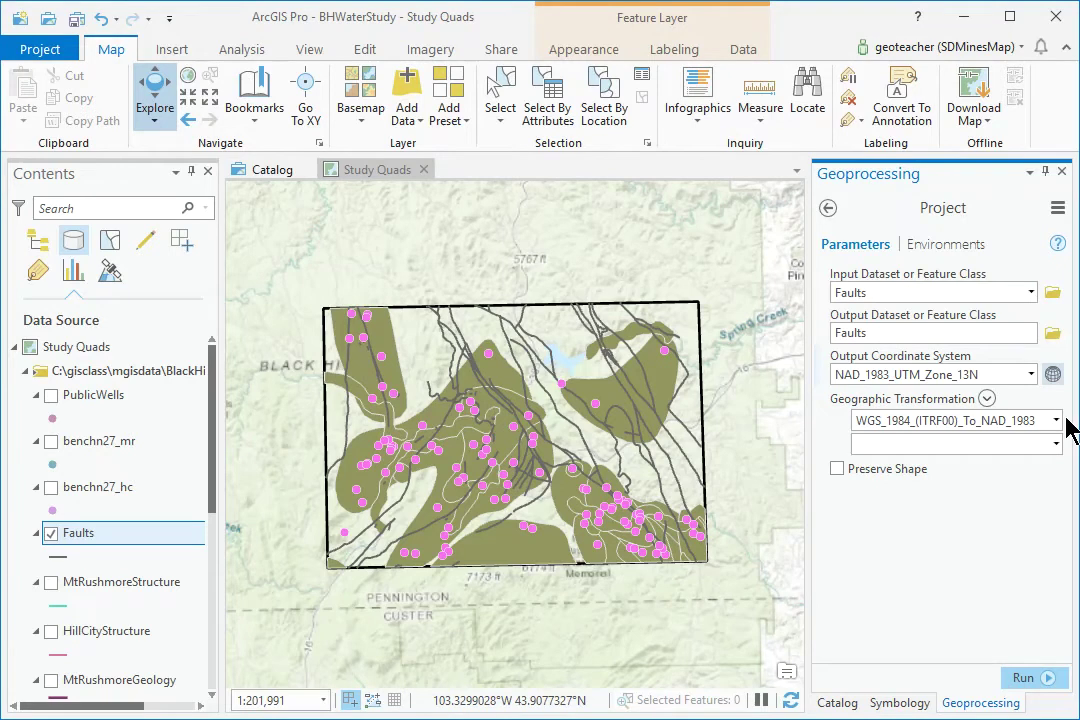
Run the Faults projection with the WGS_1984_(ITRF00)_To_NAD_1983 transformation, and remove the original Faults shapefile layer from the map
click(1056, 420)
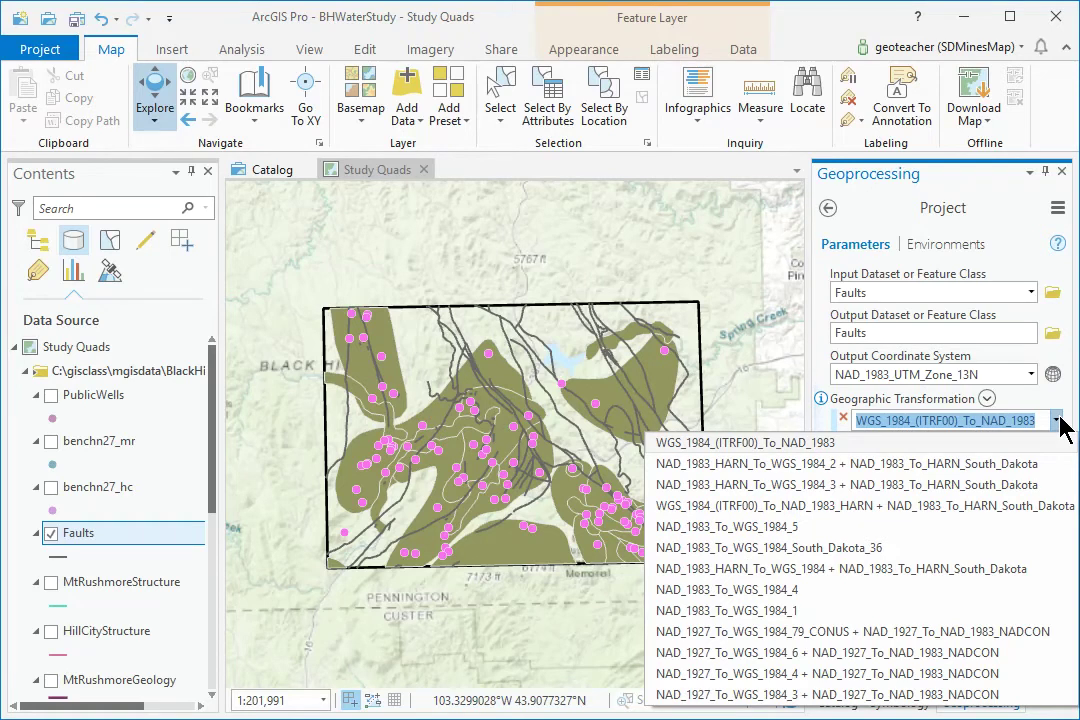
click(1058, 423)
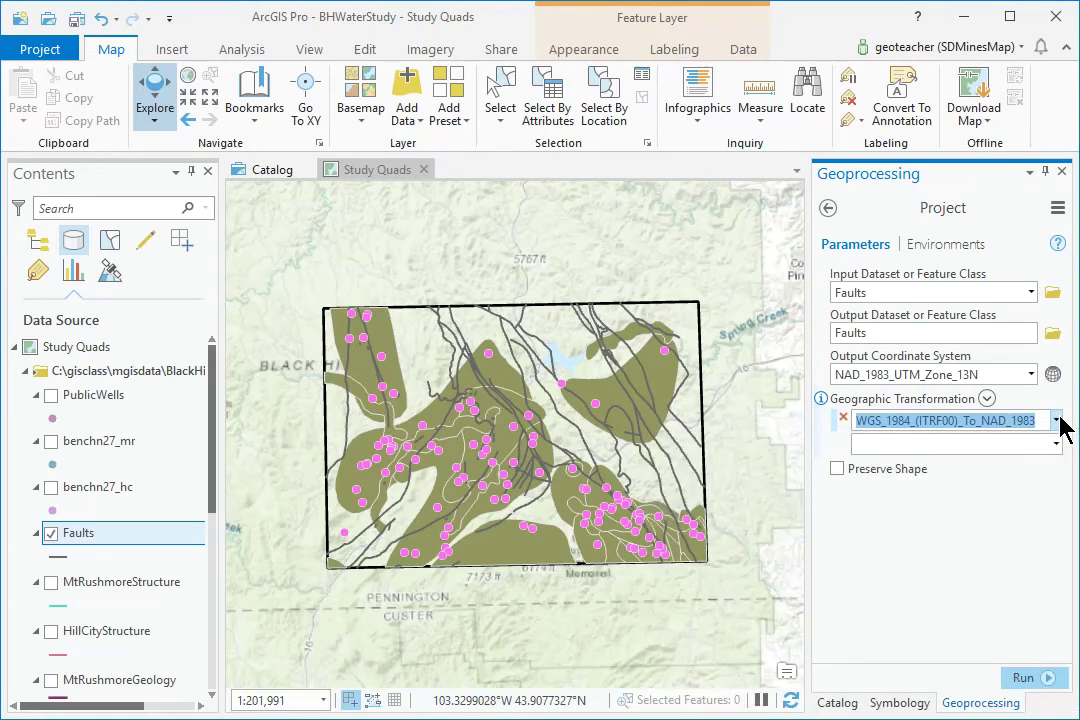
click(1048, 686)
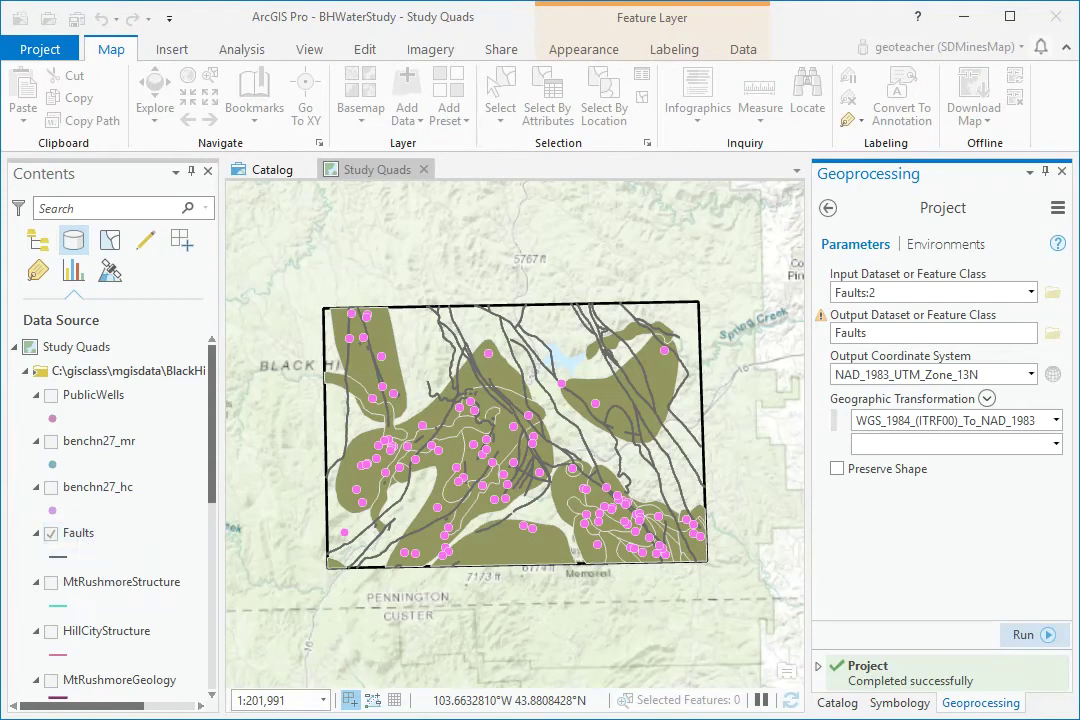
right_click(89, 542)
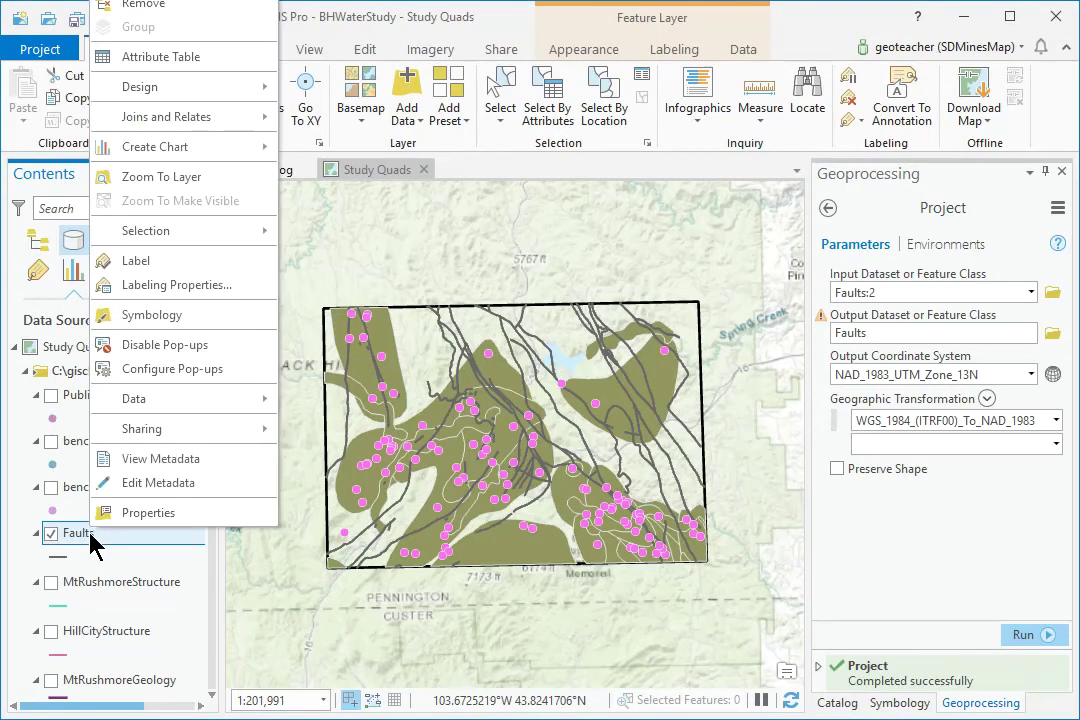
click(133, 6)
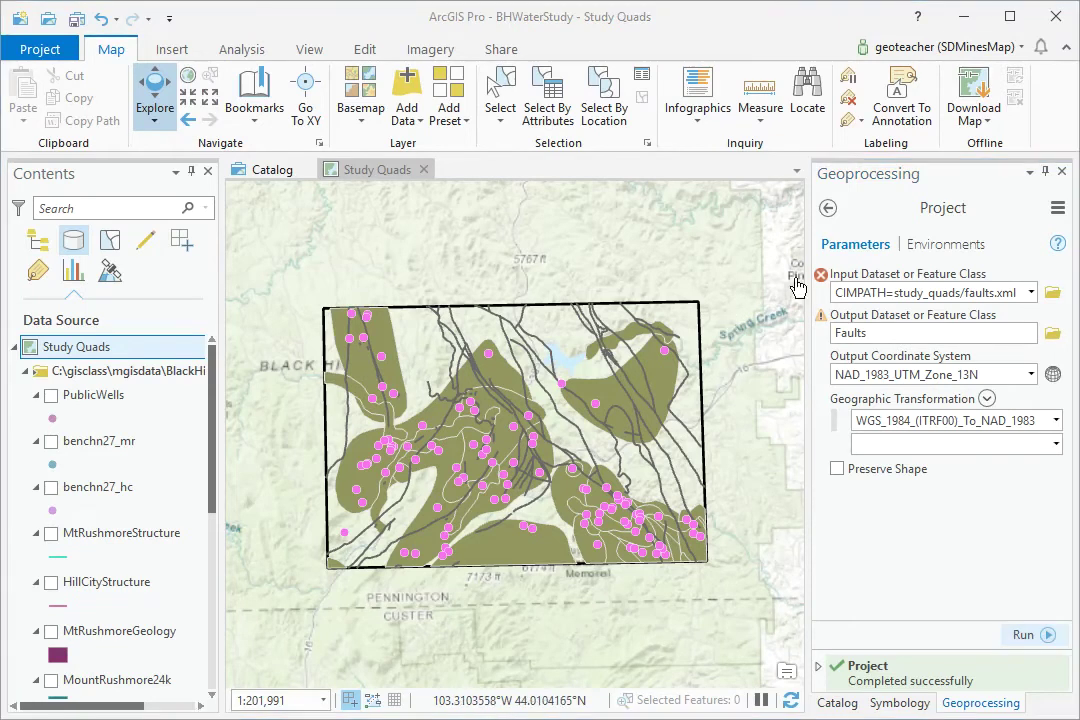
Project benchn27_hc to NAD_1983_UTM_Zone_13N as bench_hc in BHWaterStudy.gdb, and remove the original benchn27_hc layer
click(1031, 293)
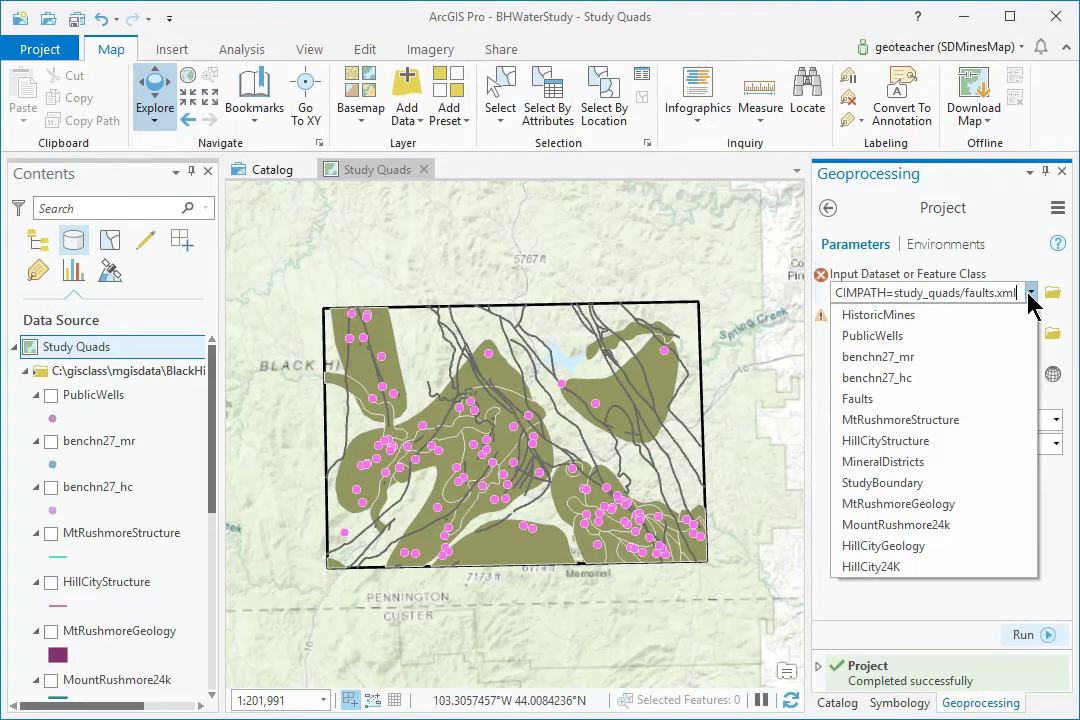
click(922, 379)
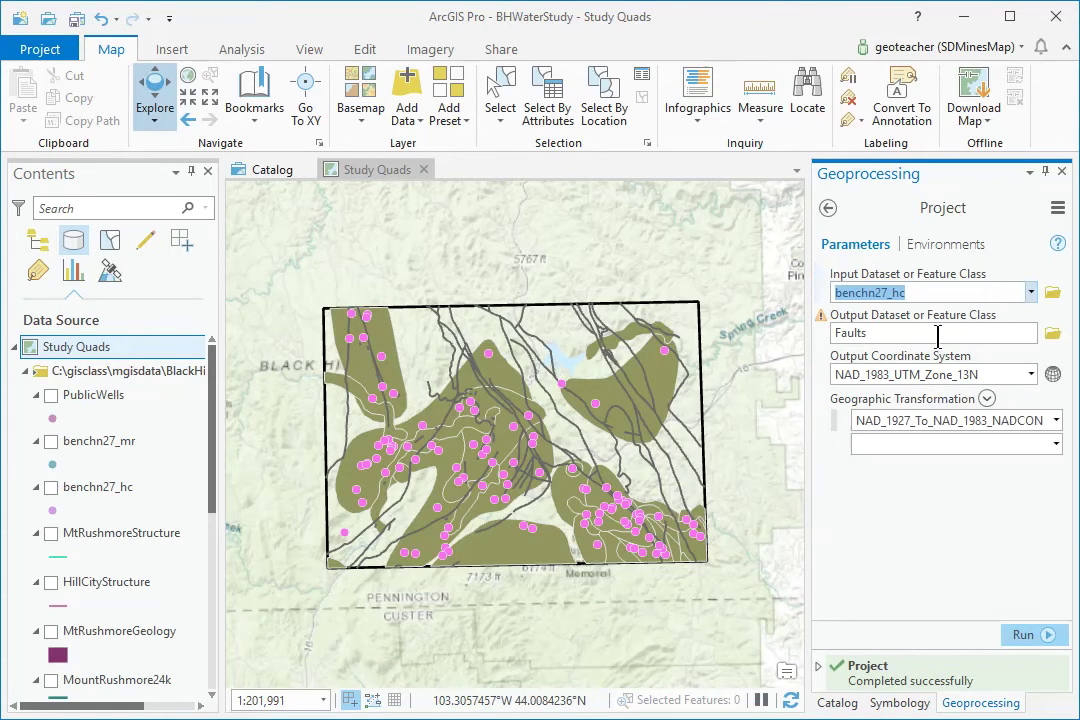
double_click(835, 334)
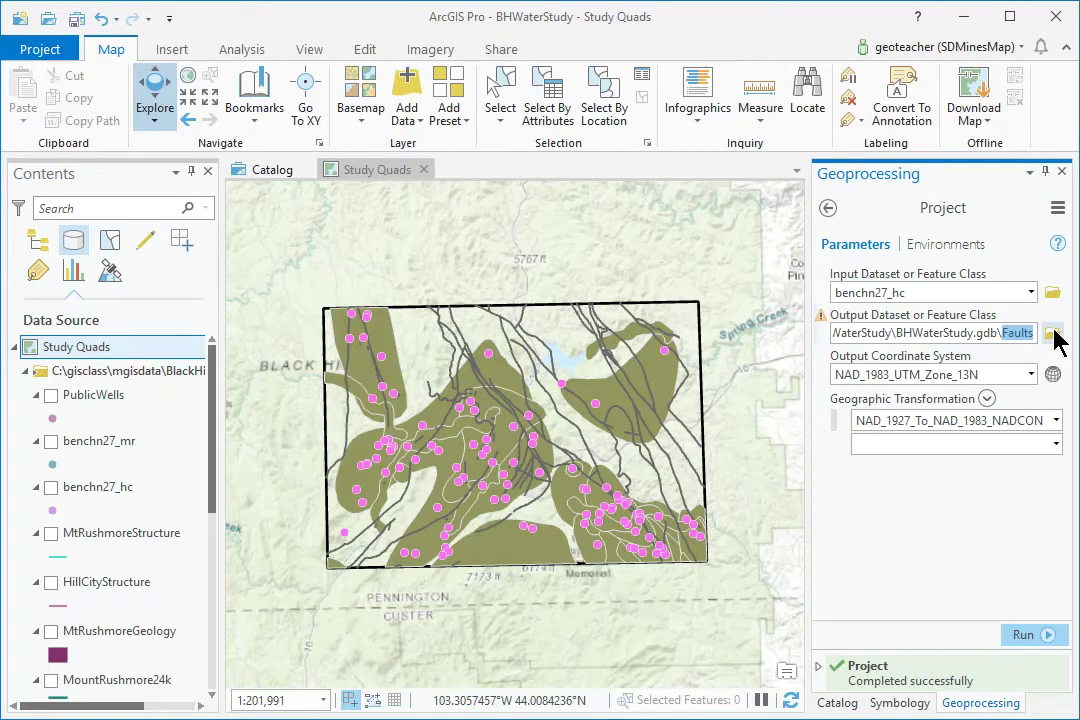
text(bench_hc)
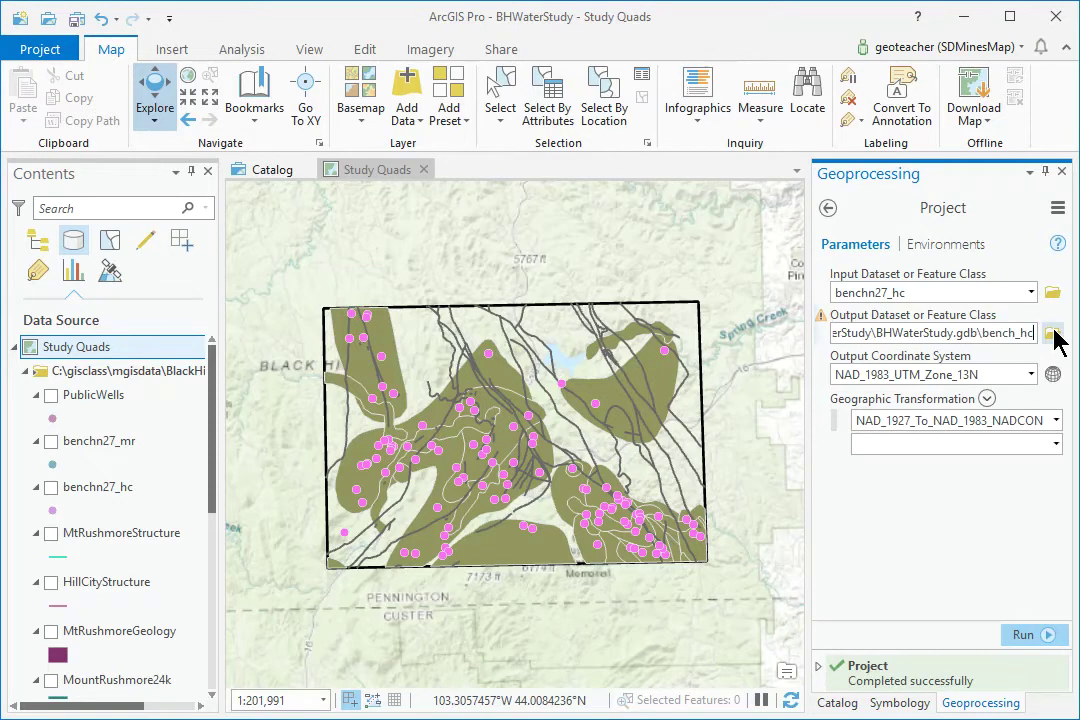
click(1054, 331)
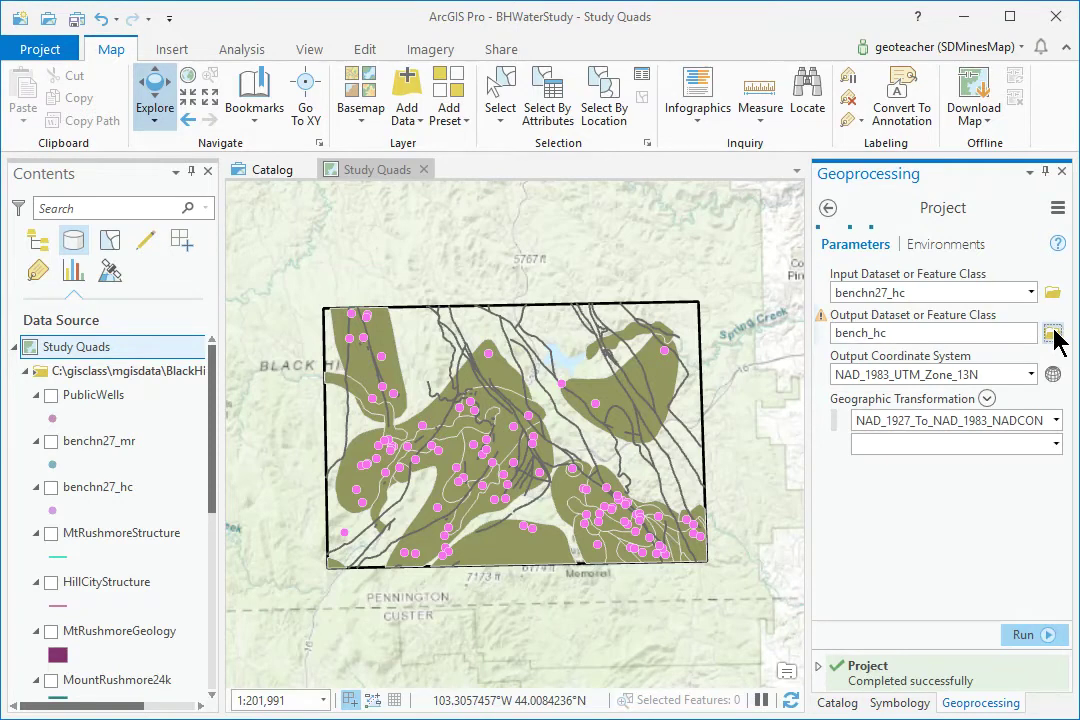
click(1046, 638)
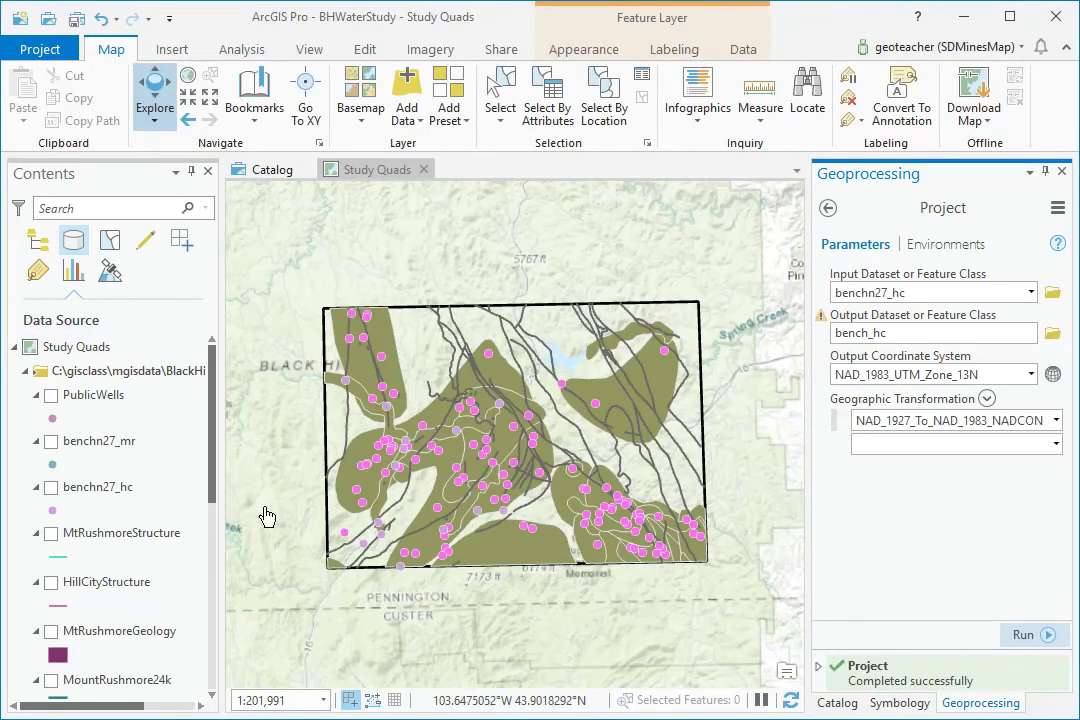
right_click(98, 490)
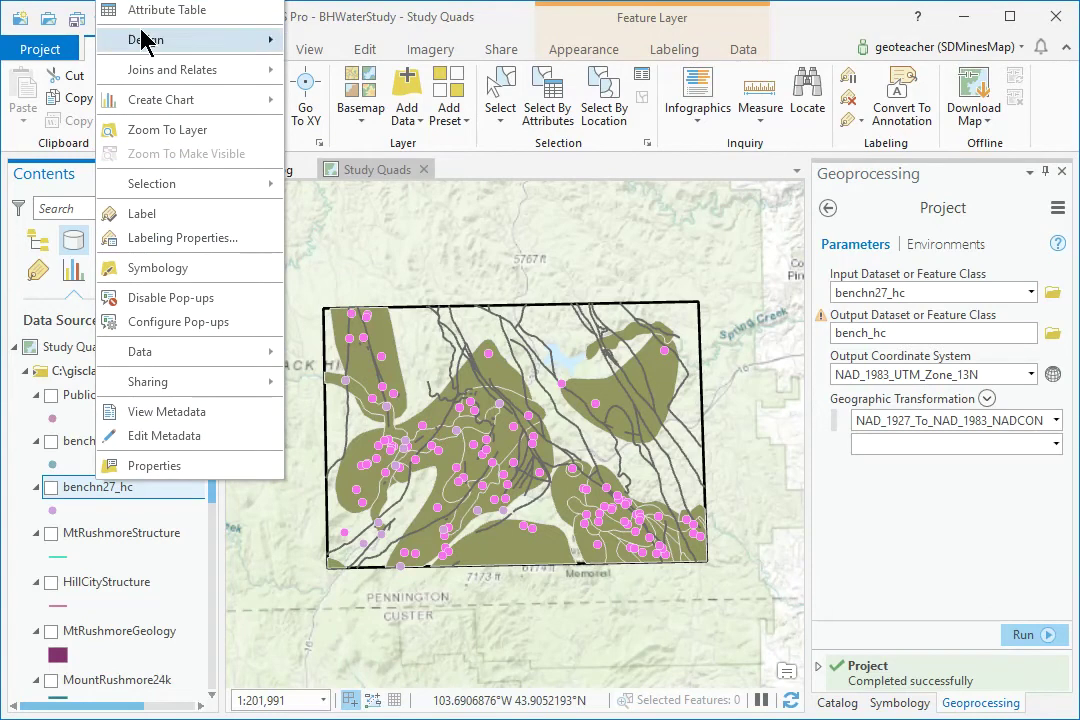
key(Delete)
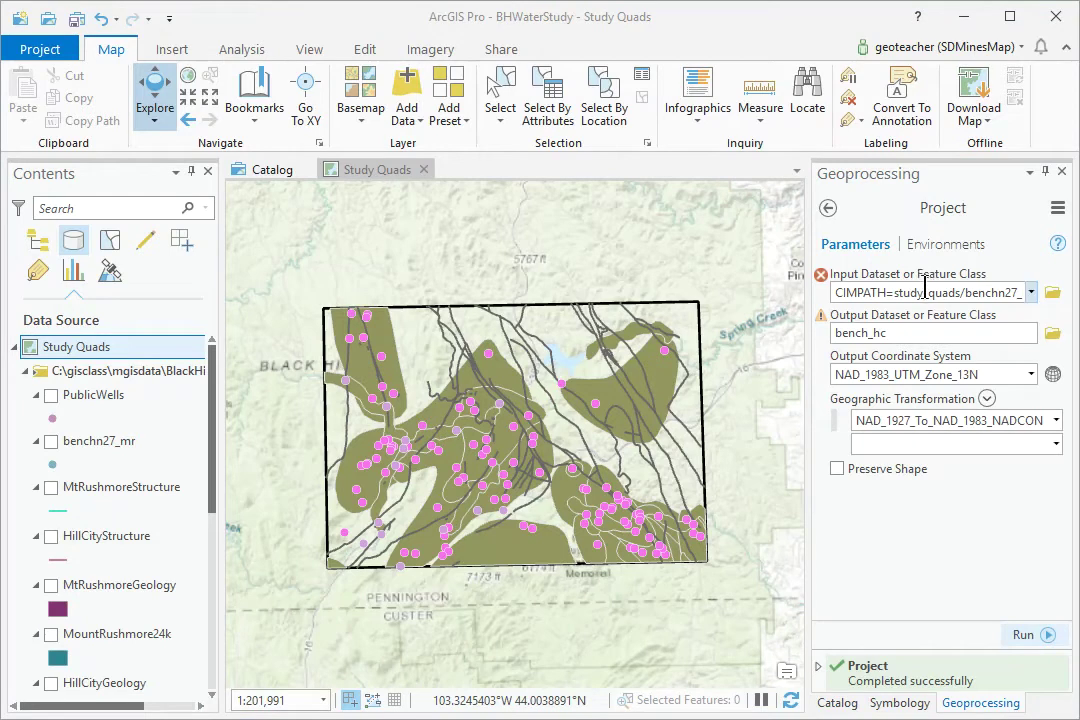
Project benchn27_mr to NAD_1983_UTM_Zone_13N as bench_mr in BHWaterStudy.gdb
click(1031, 293)
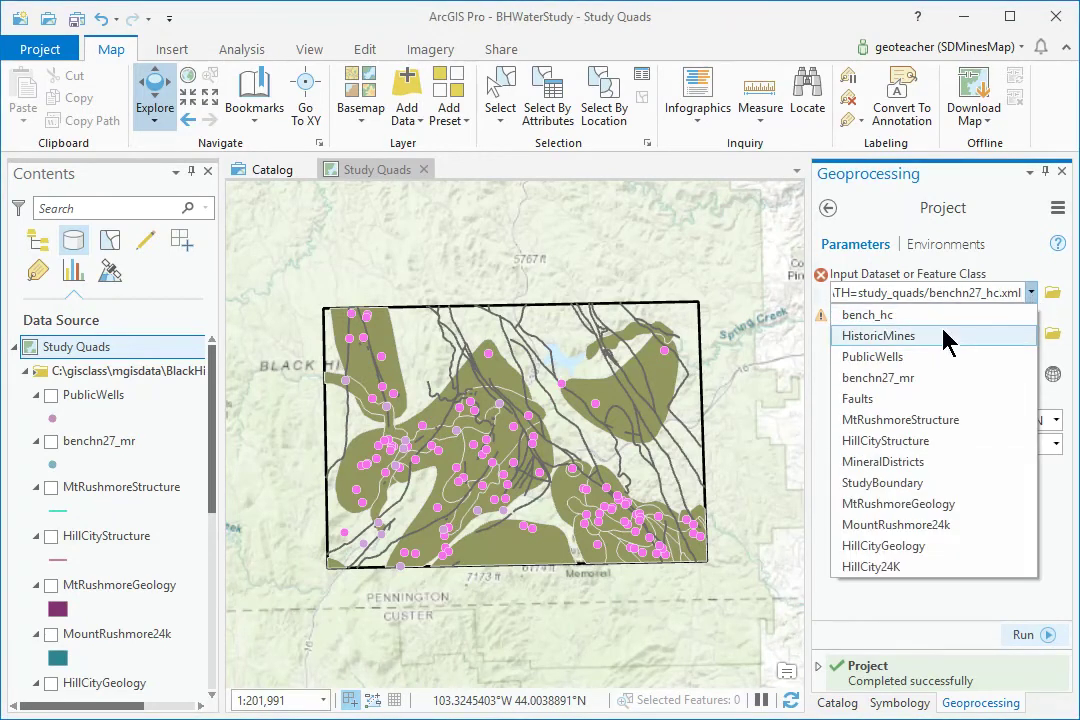
click(878, 378)
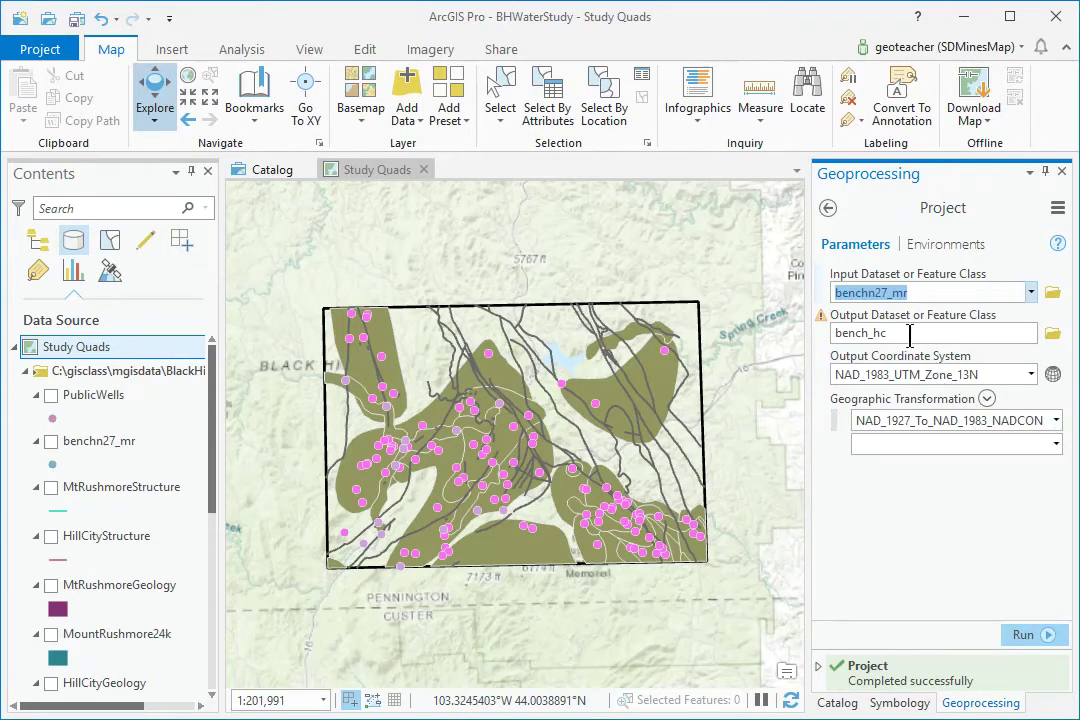
double_click(835, 333)
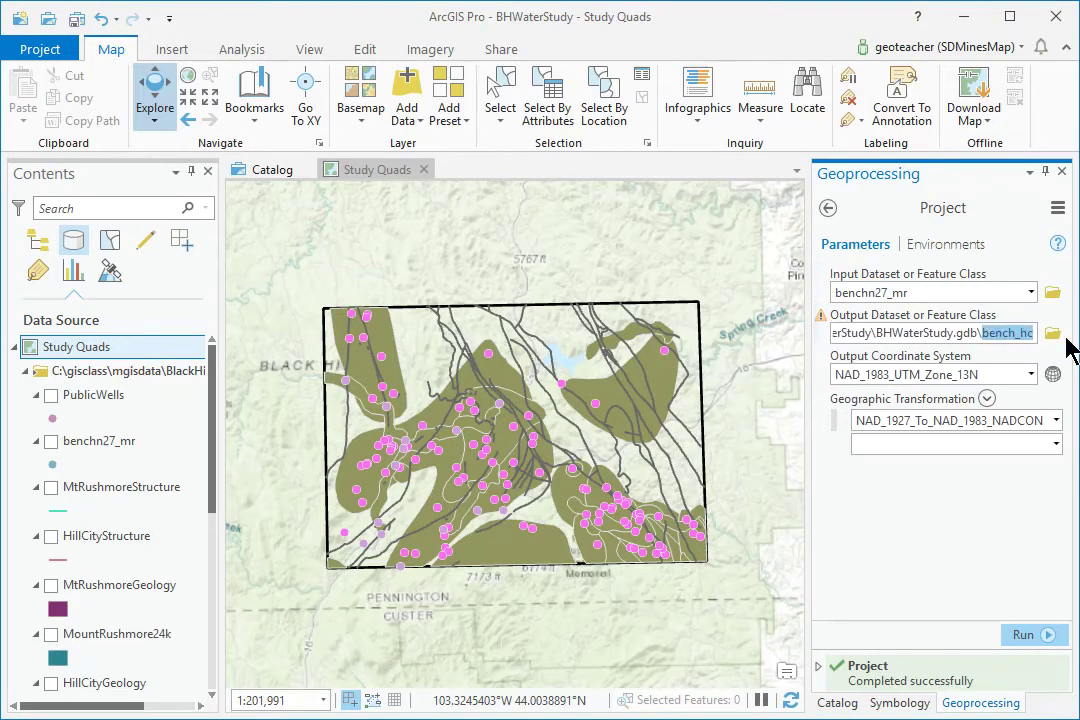
text(bench_mr)
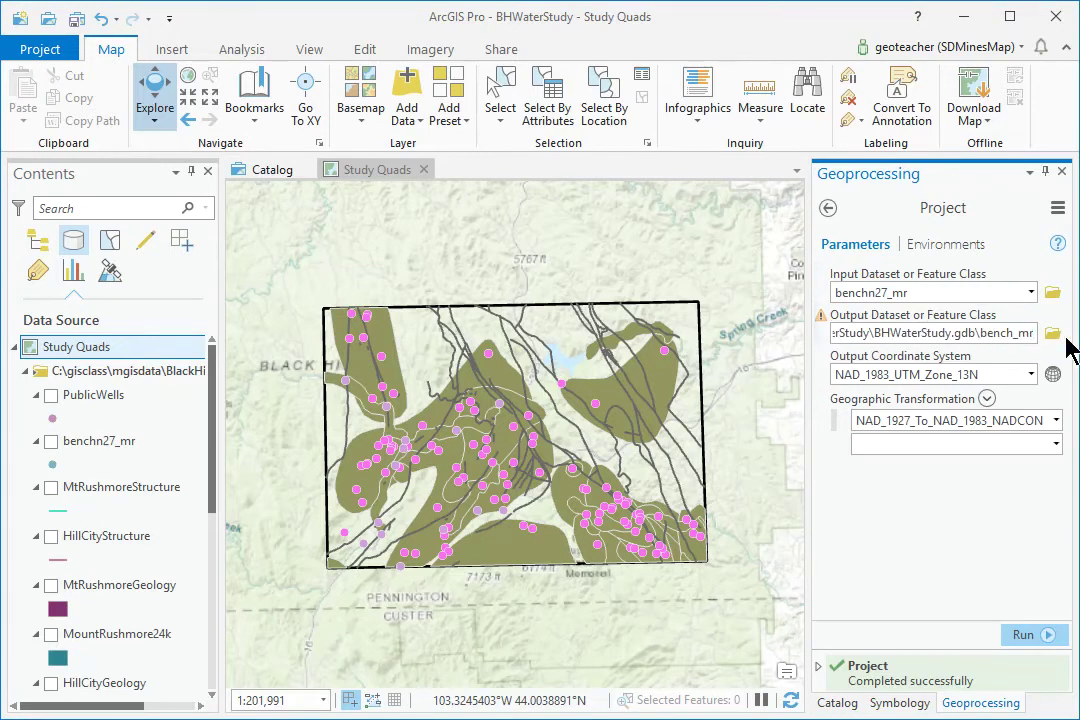
key(Tab)
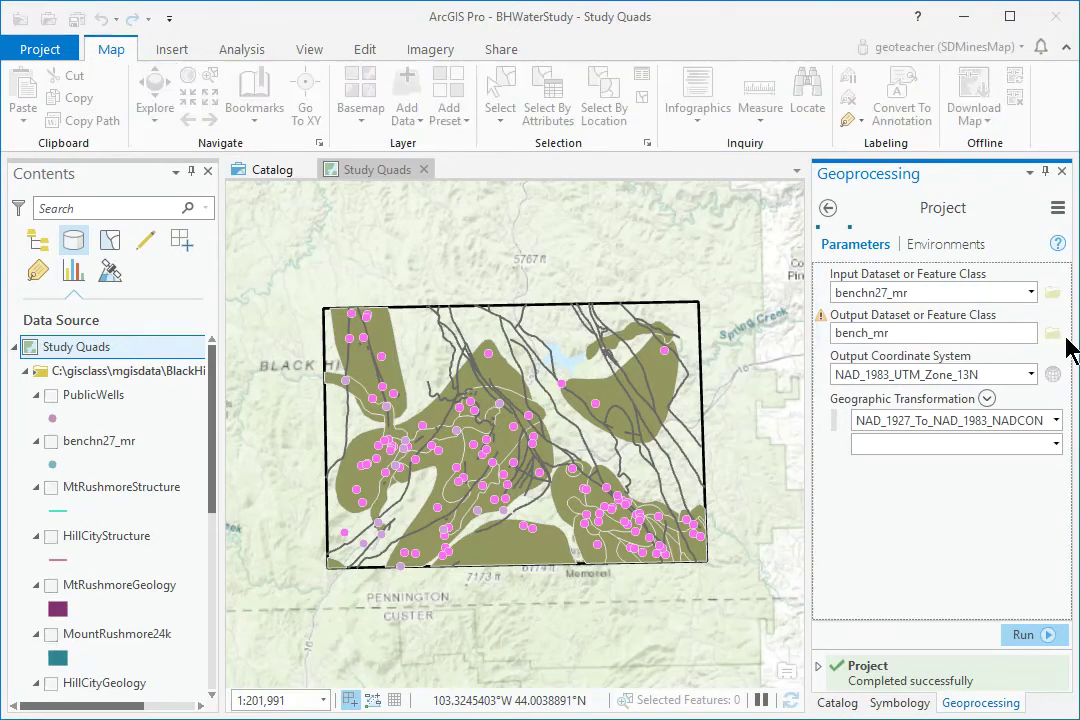
click(1054, 641)
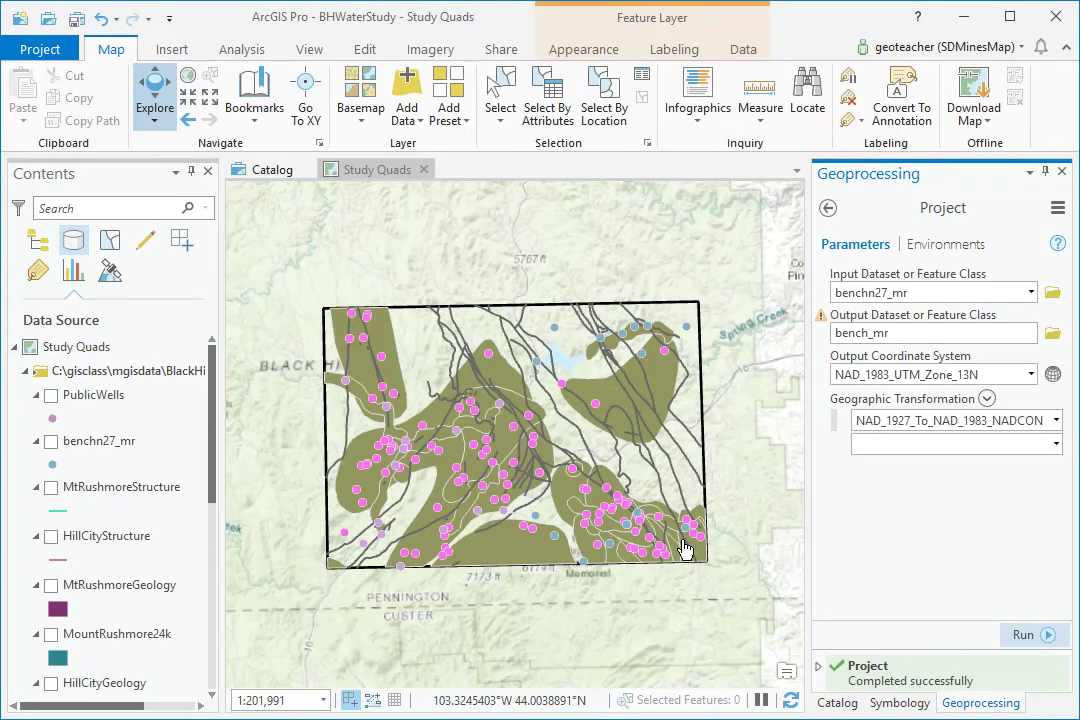
Remove the original benchn27_mr shapefile layer from the Study Quads map and save the project
right_click(97, 455)
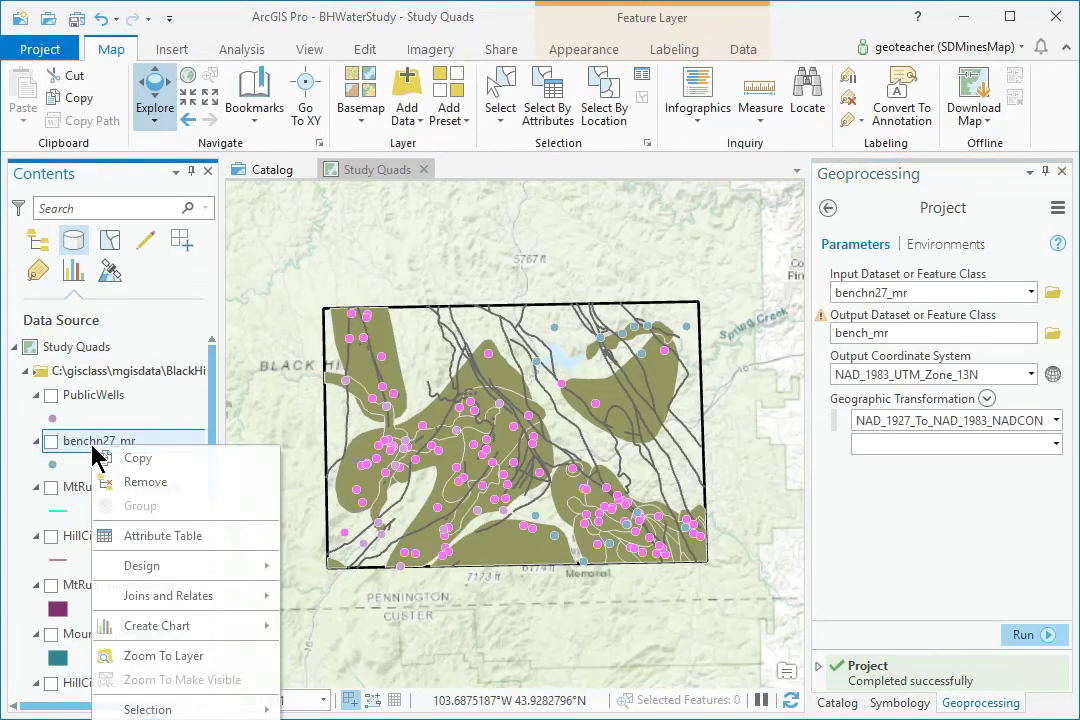
click(136, 483)
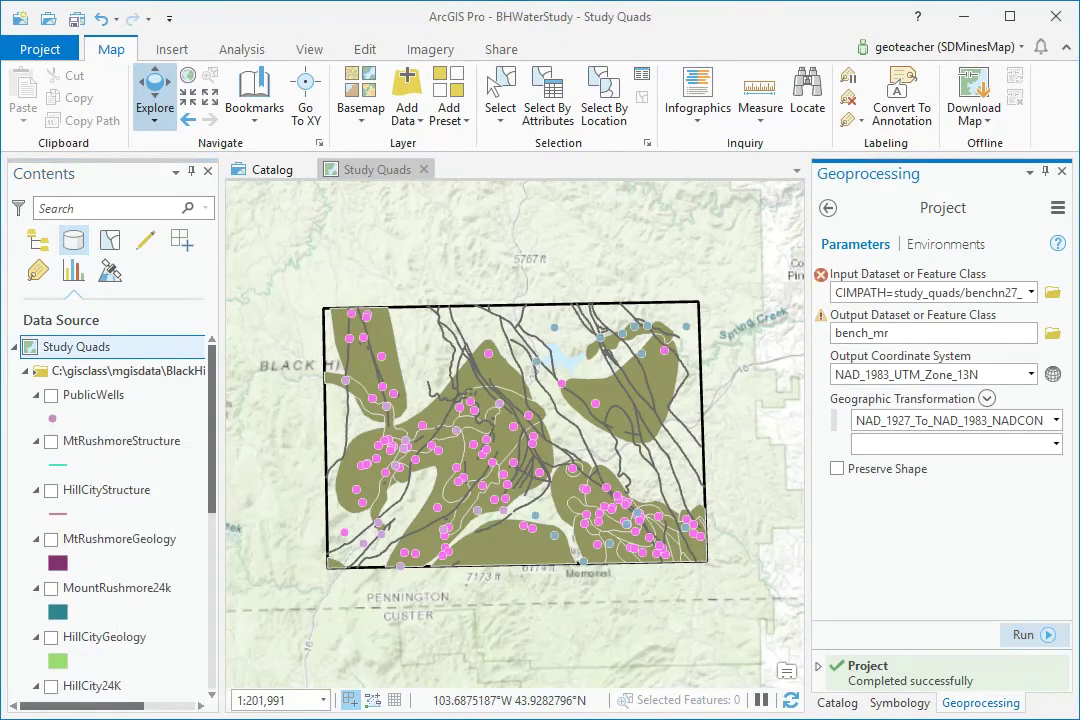
click(76, 19)
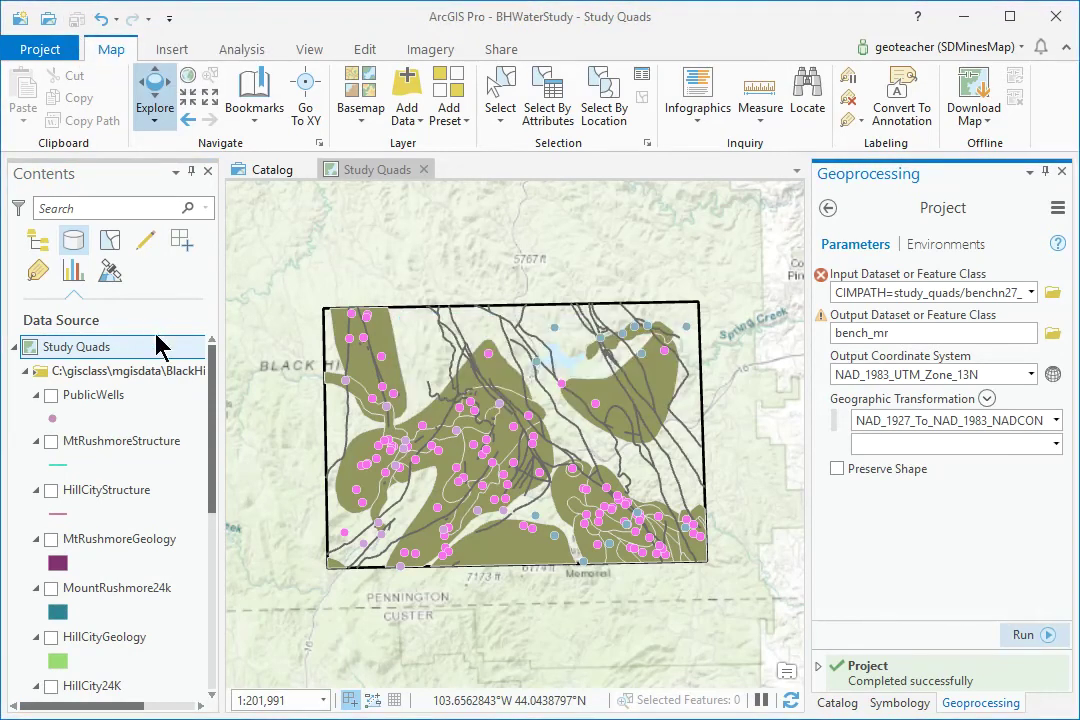
Make the PublicWells layer visible and check the spatial reference in its source properties
click(50, 396)
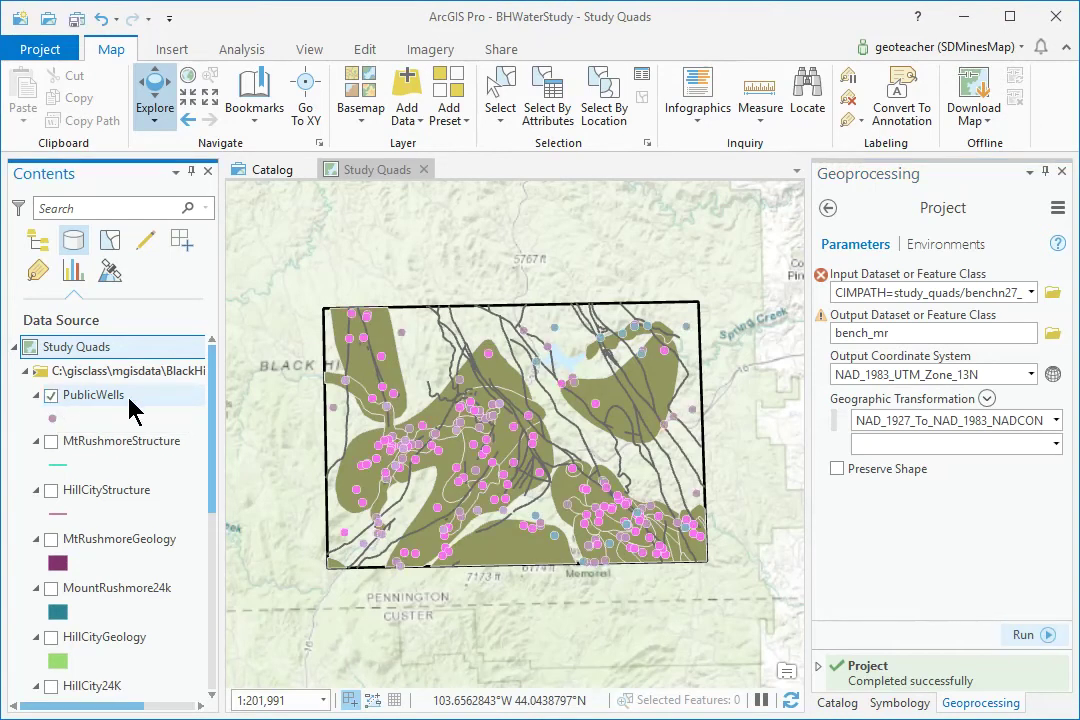
double_click(78, 397)
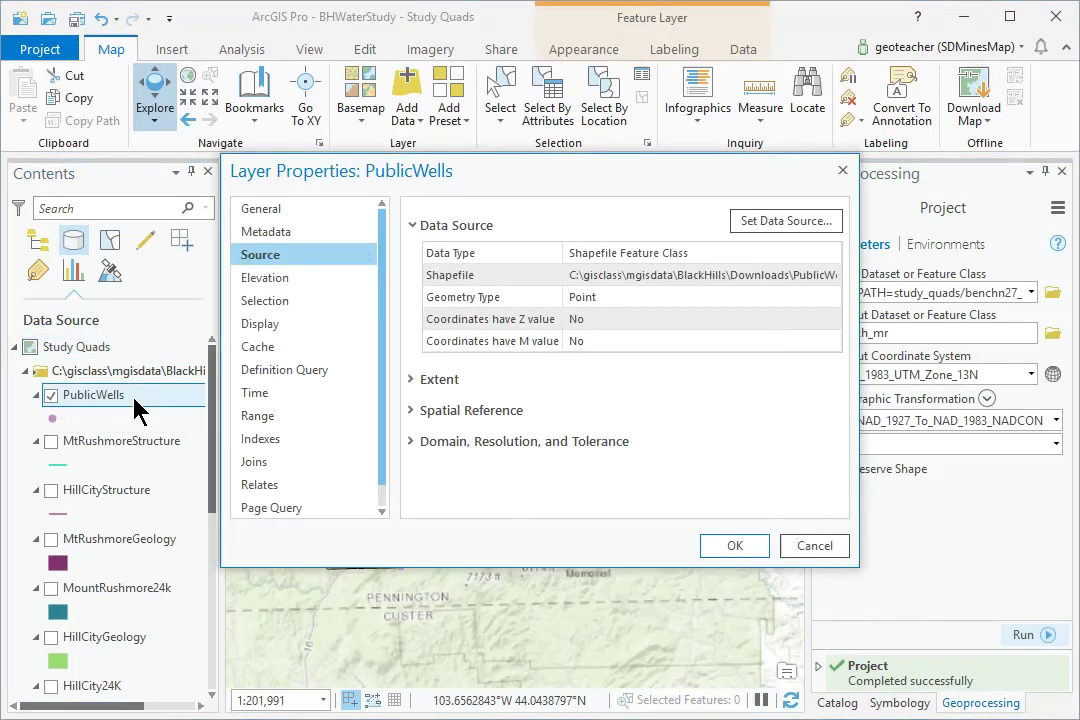
click(413, 411)
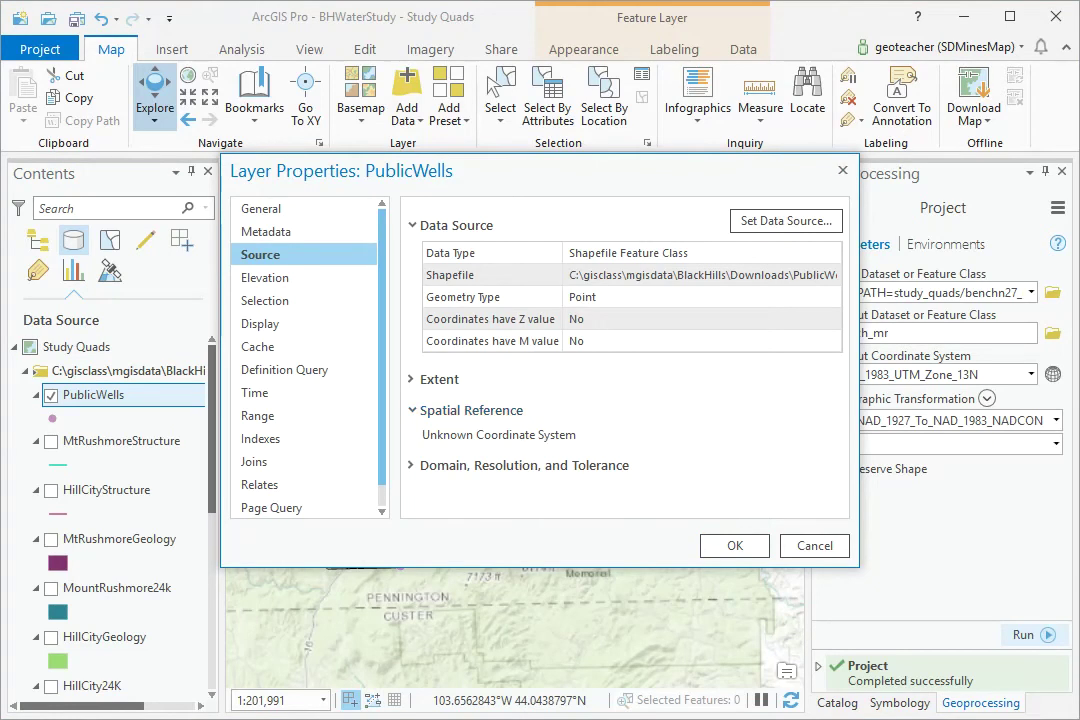
click(843, 172)
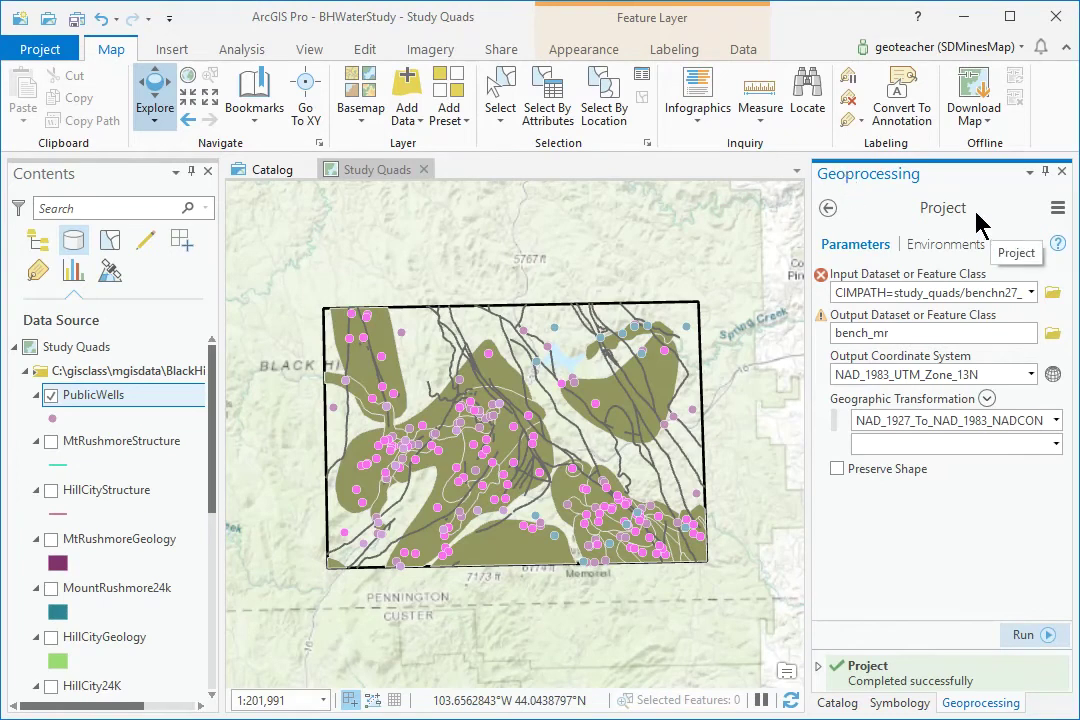
Try to set up the Project tool with PublicWells as the input feature class
click(830, 208)
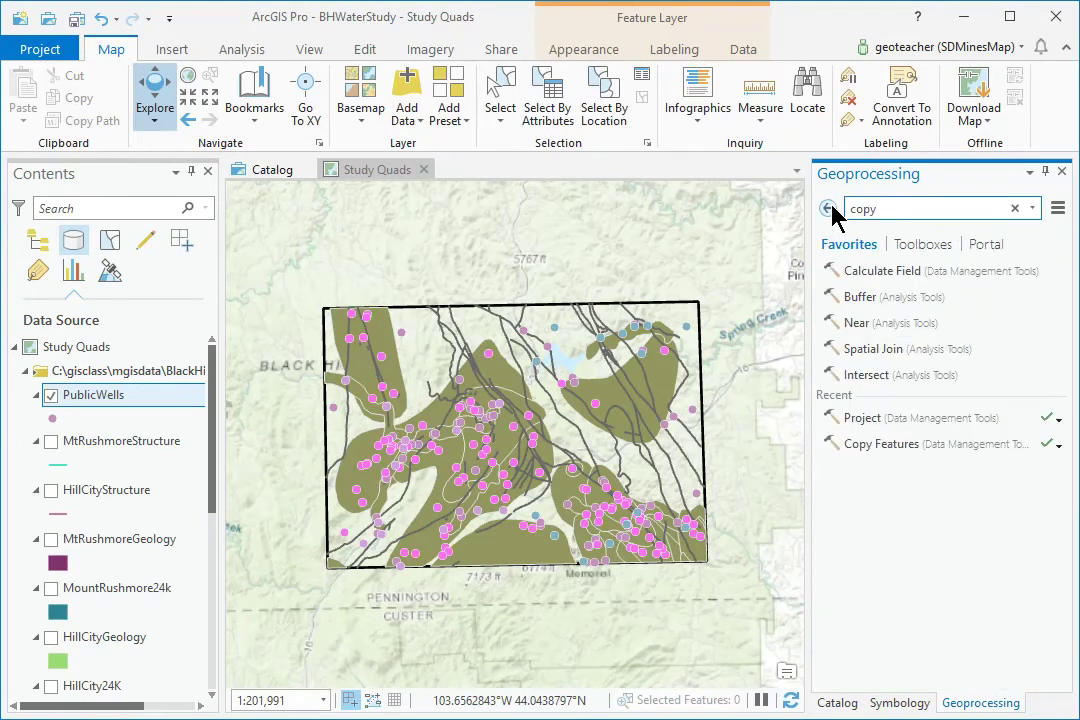
click(864, 420)
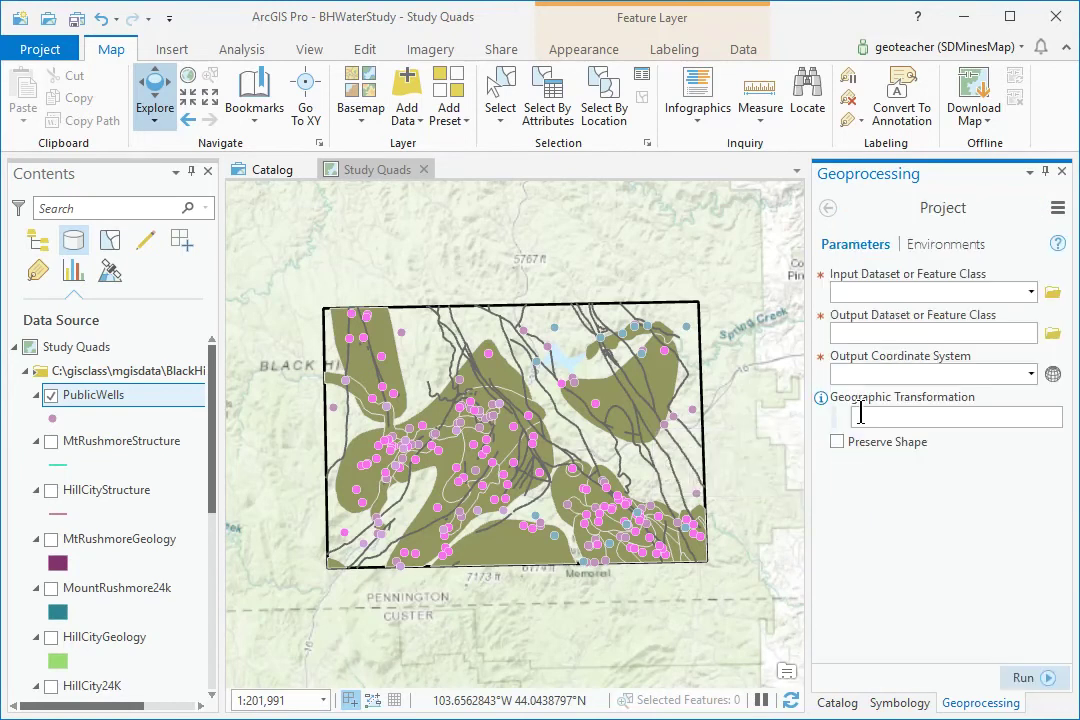
click(1031, 292)
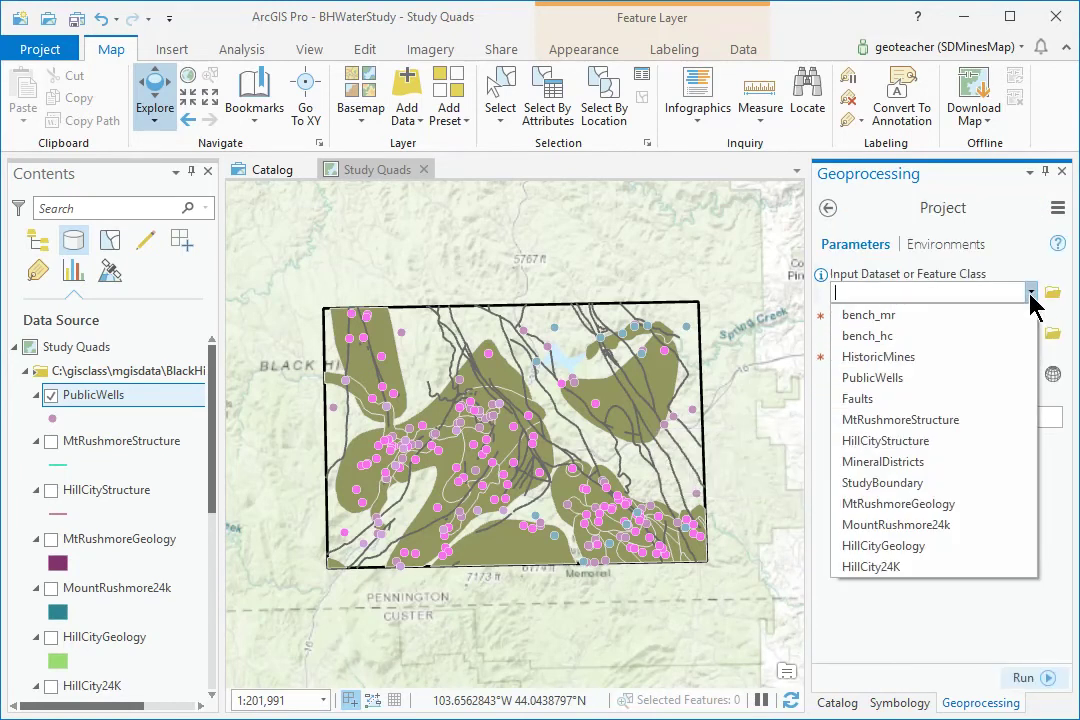
click(923, 378)
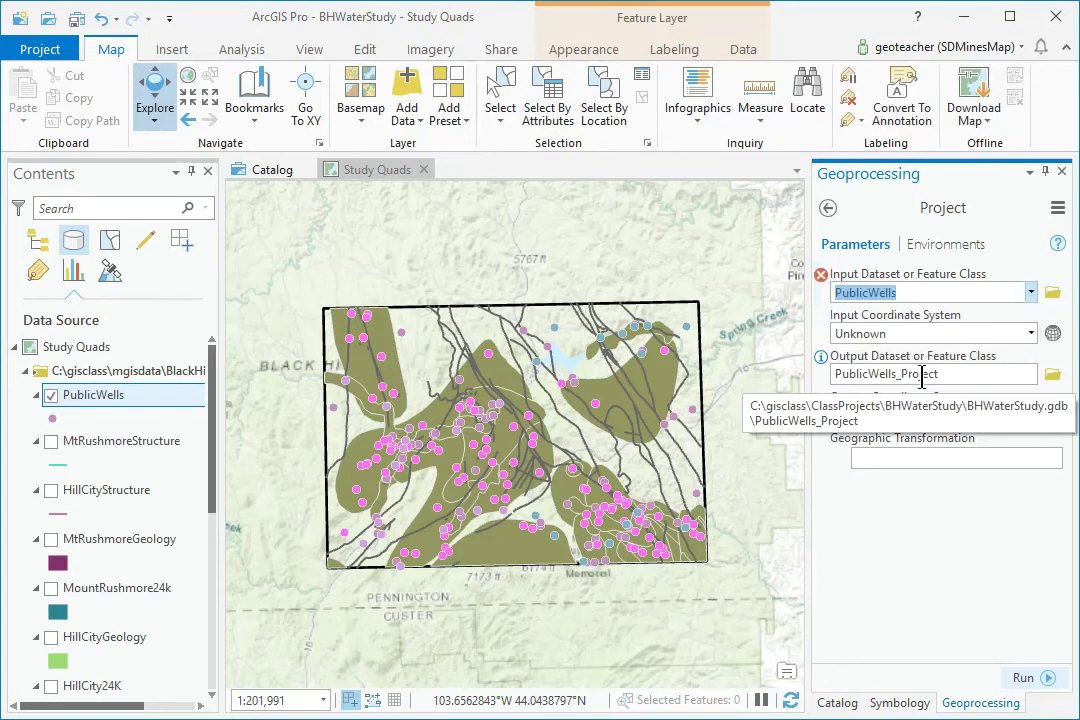
mouse_move(822, 281)
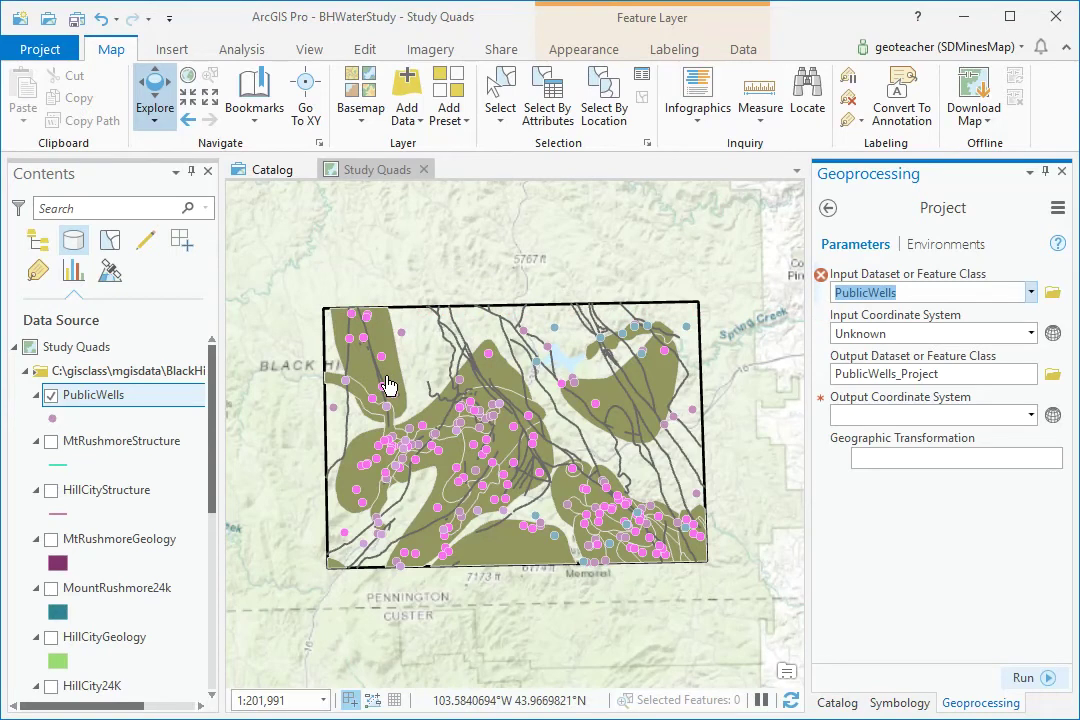
Hide the BHWaterStudy geodatabase layers except StudyBoundary, leaving PublicWells and the Topographic basemap visible
ctrl+click(50, 397)
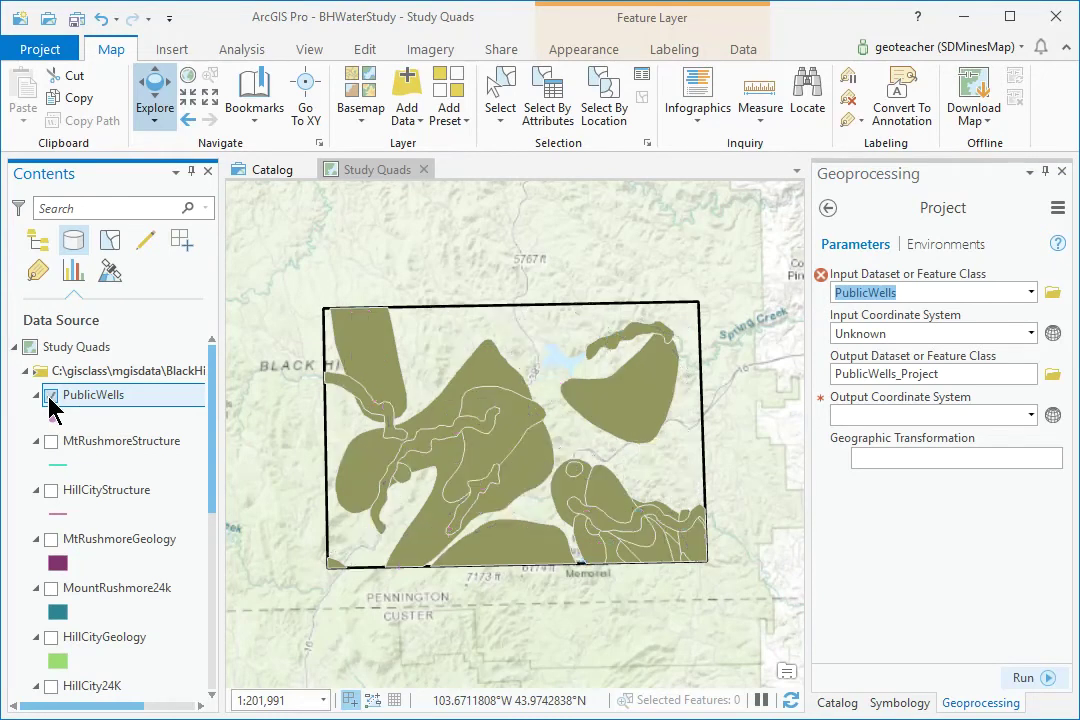
ctrl+click(50, 397)
click(50, 397)
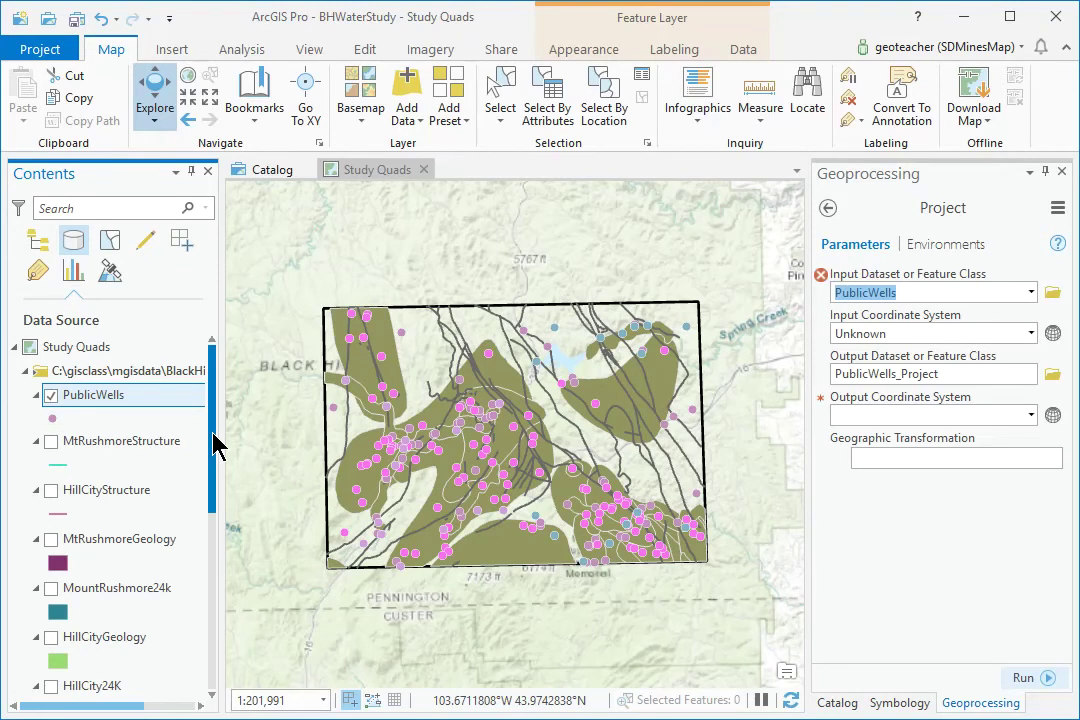
drag(217, 458, 203, 650)
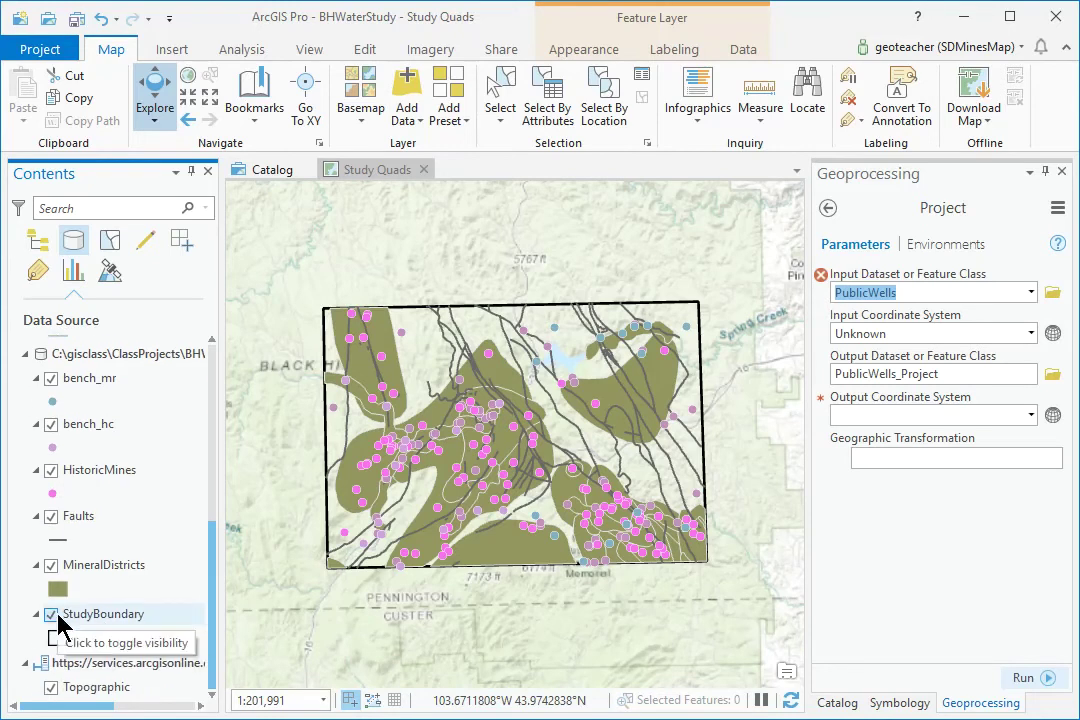
ctrl+click(51, 380)
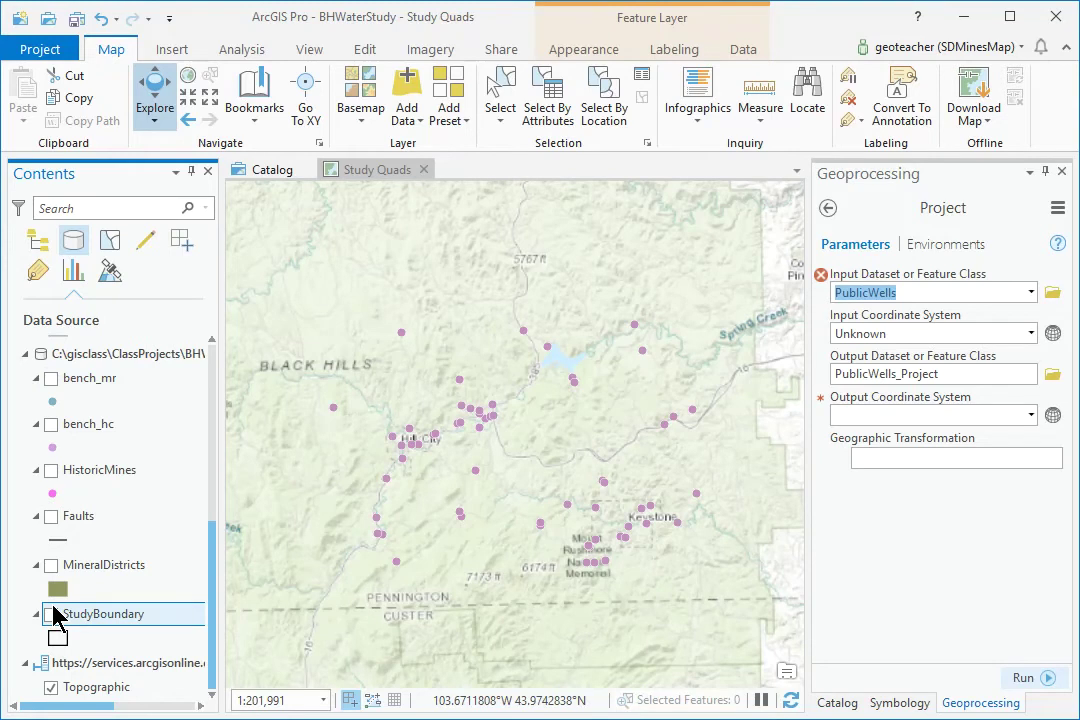
click(51, 614)
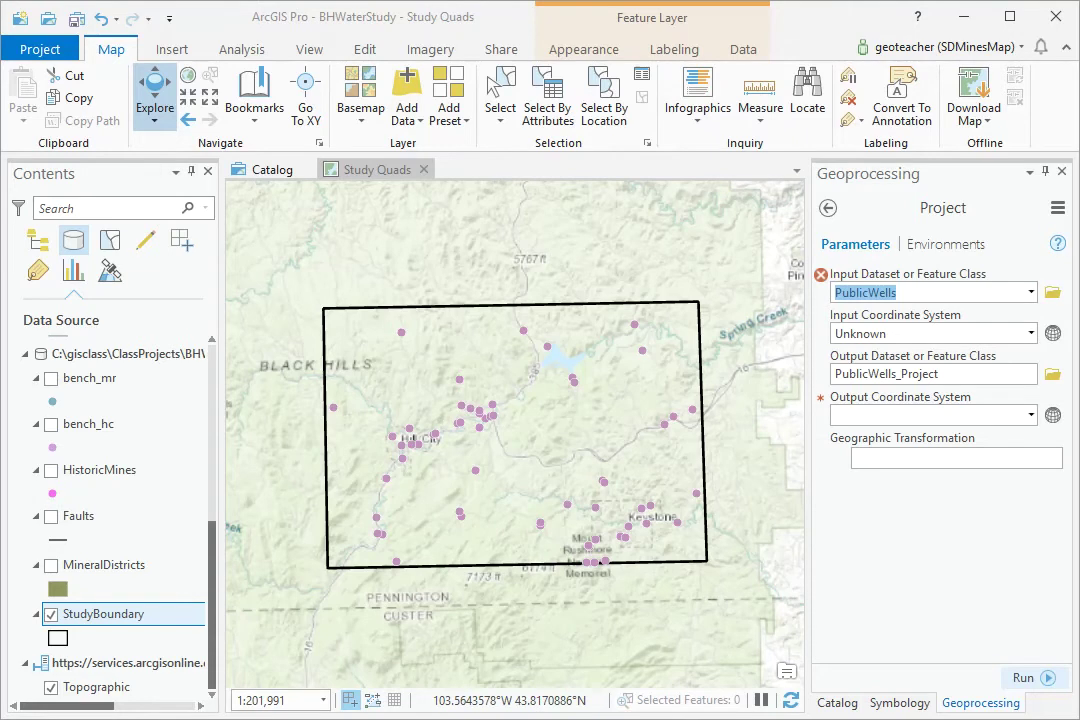
Set the Study Quads map's coordinate system to WGS 1984 Web Mercator Auxiliary Sphere
click(137, 415)
scroll(120, 424, up, 6)
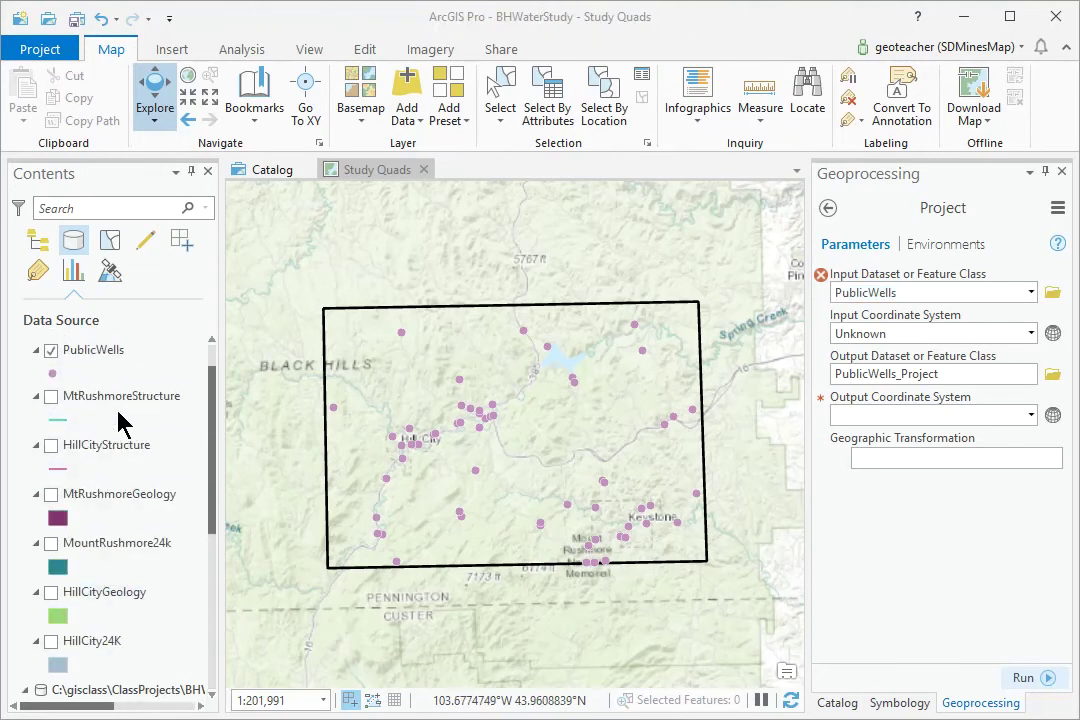
scroll(122, 420, up, 2)
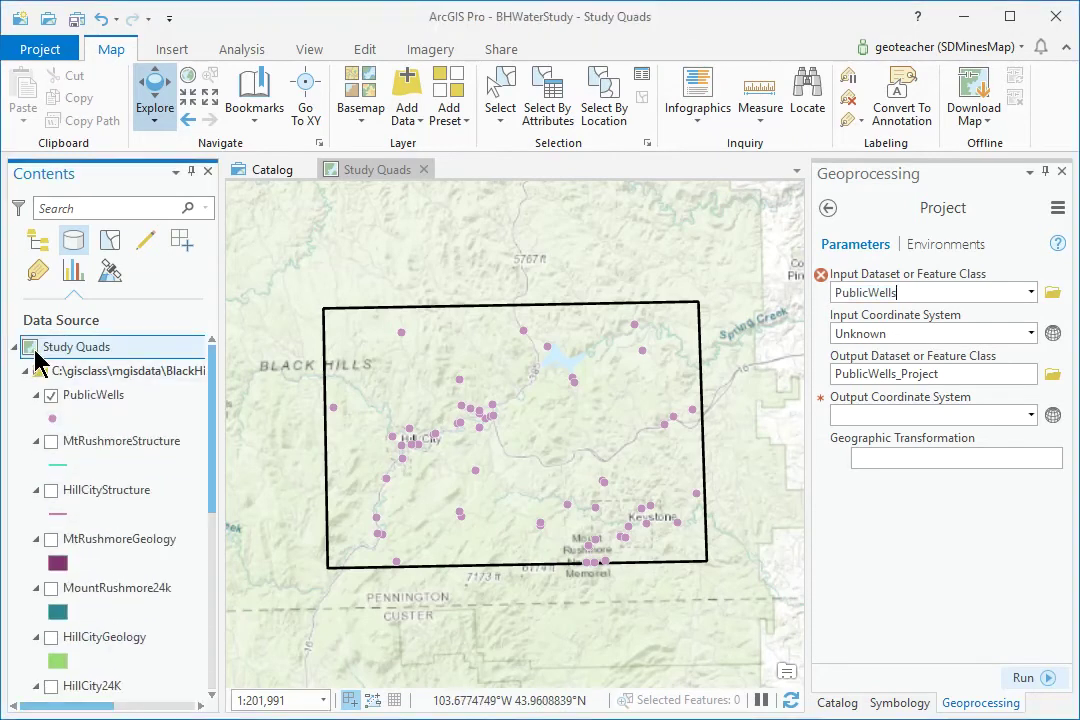
double_click(36, 352)
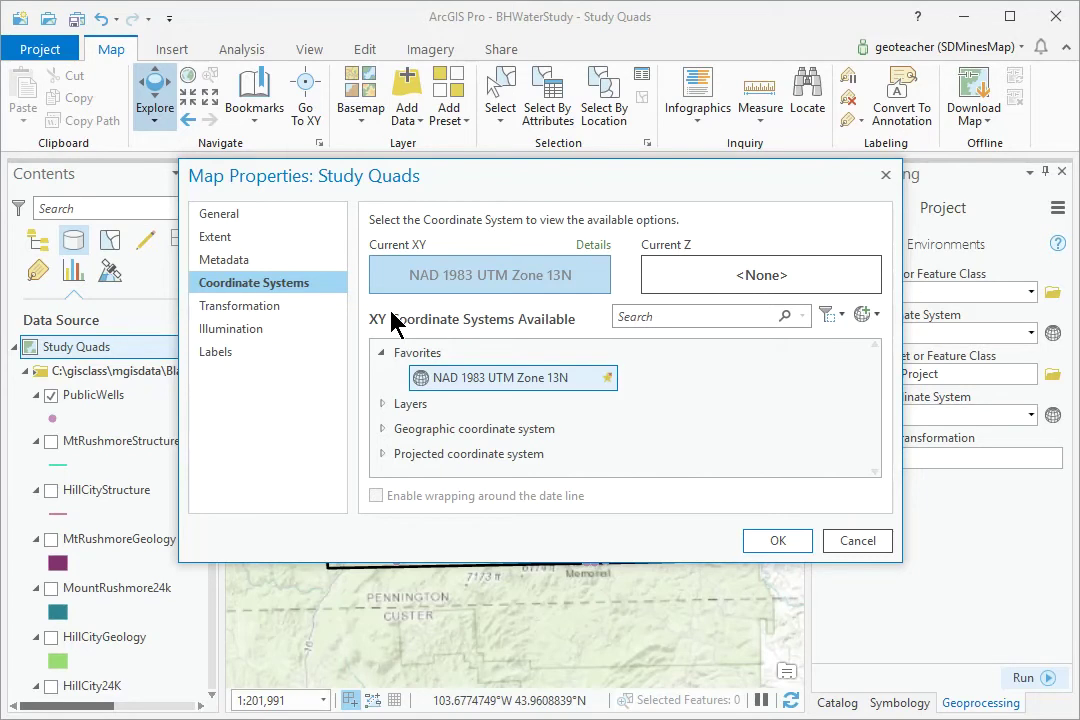
click(384, 404)
scroll(577, 436, down, 1)
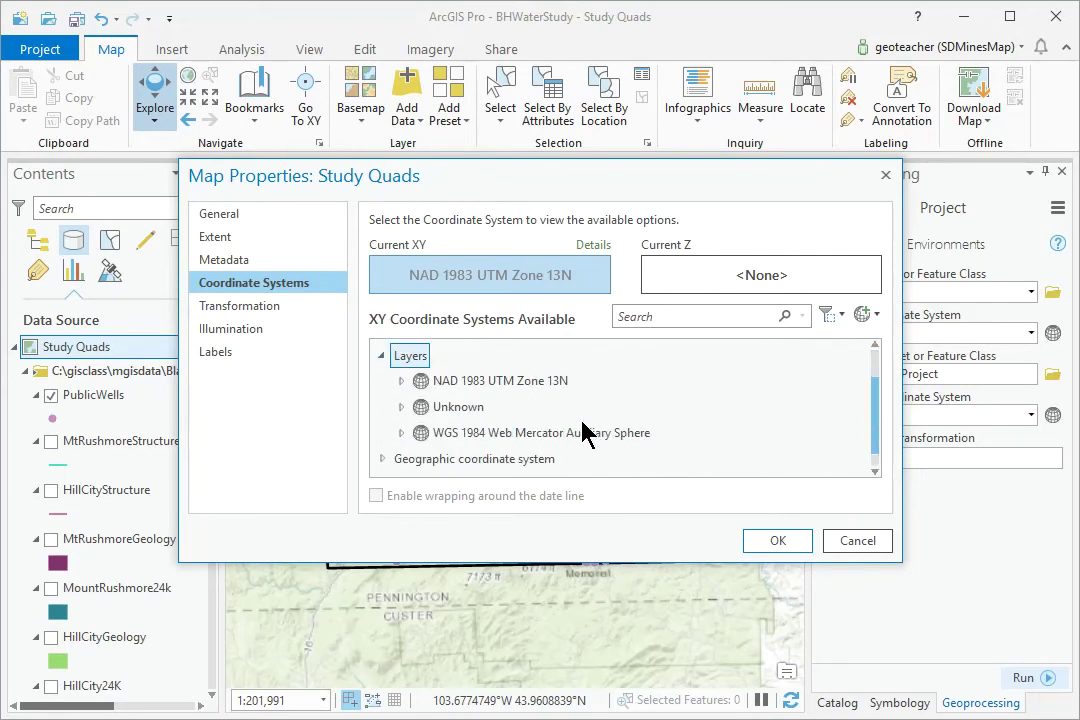
click(568, 434)
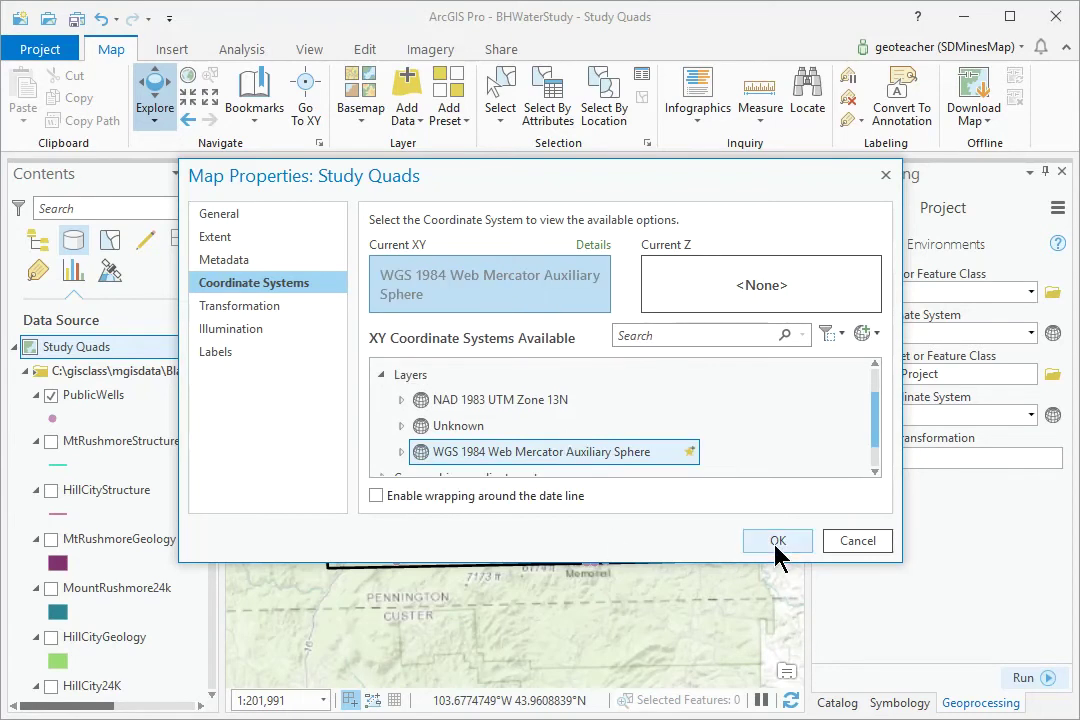
click(777, 542)
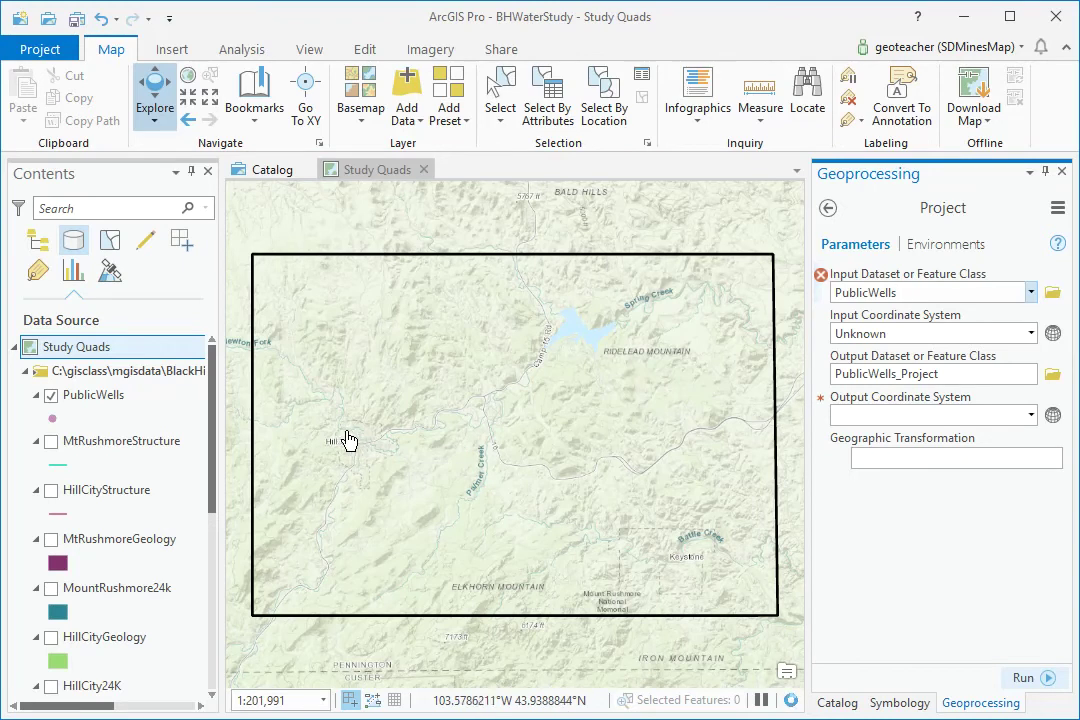
Zoom to the PublicWells layer and zoom out to check where its points fall on the basemap
right_click(97, 405)
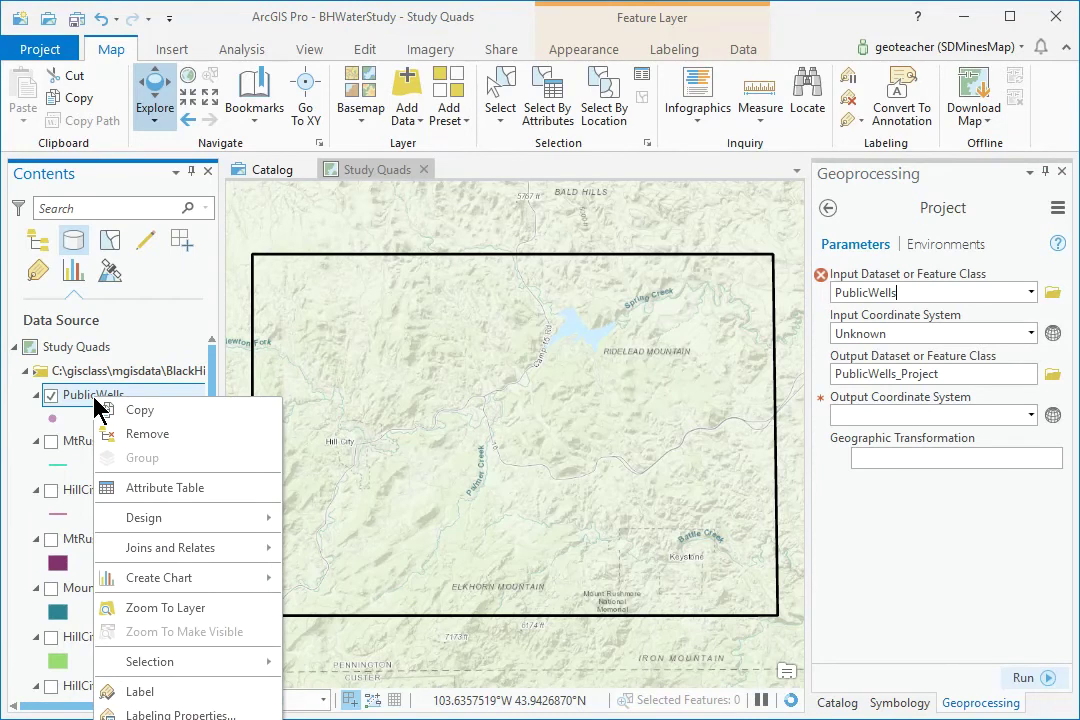
click(153, 608)
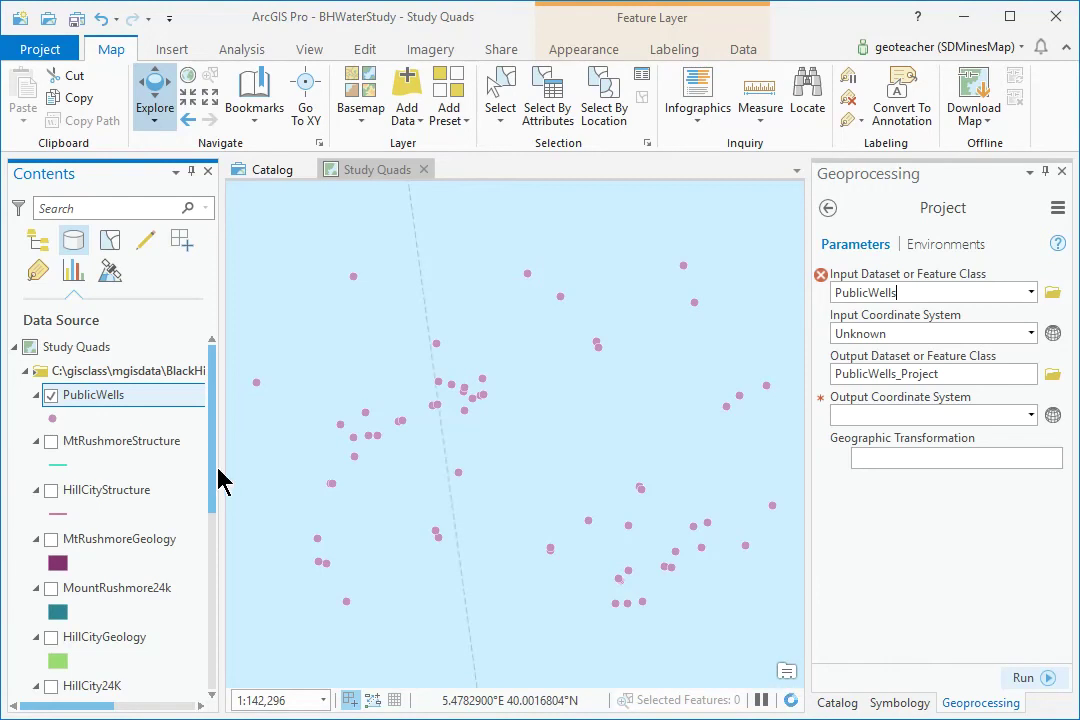
drag(212, 441, 212, 703)
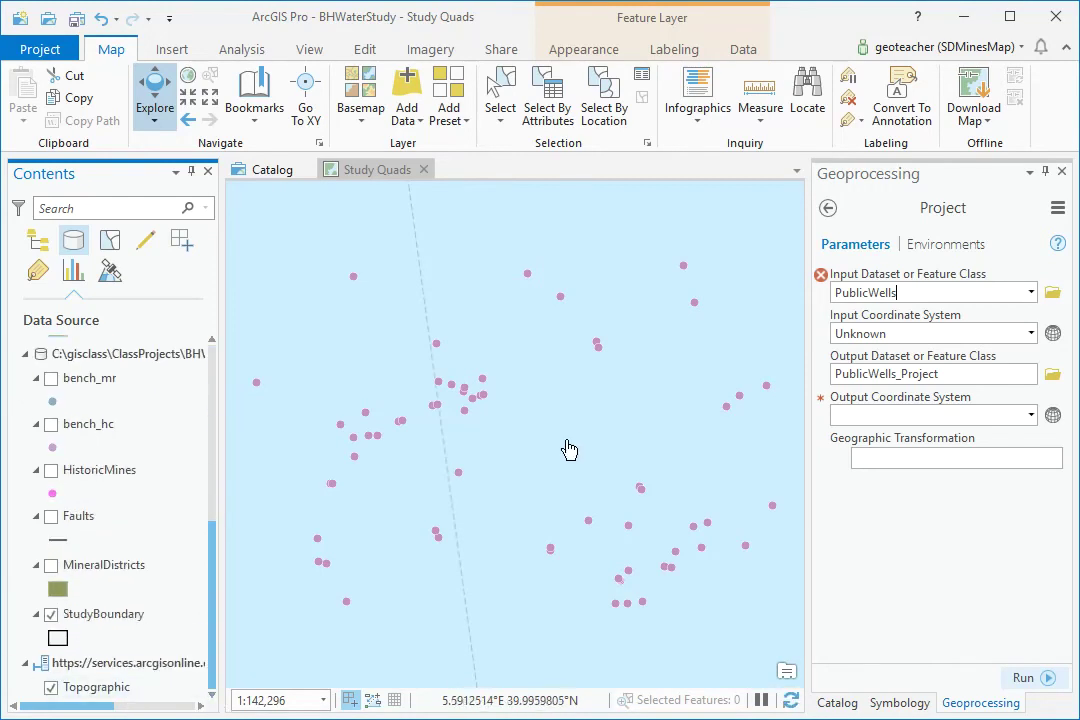
scroll(578, 446, down, 4)
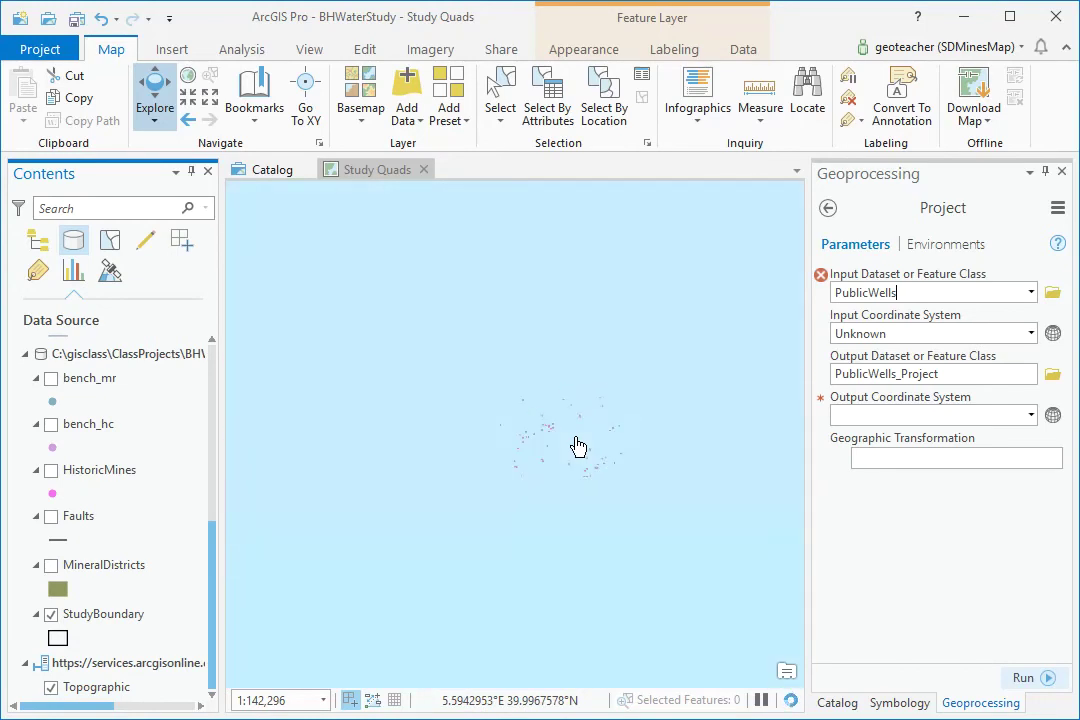
scroll(578, 446, down, 3)
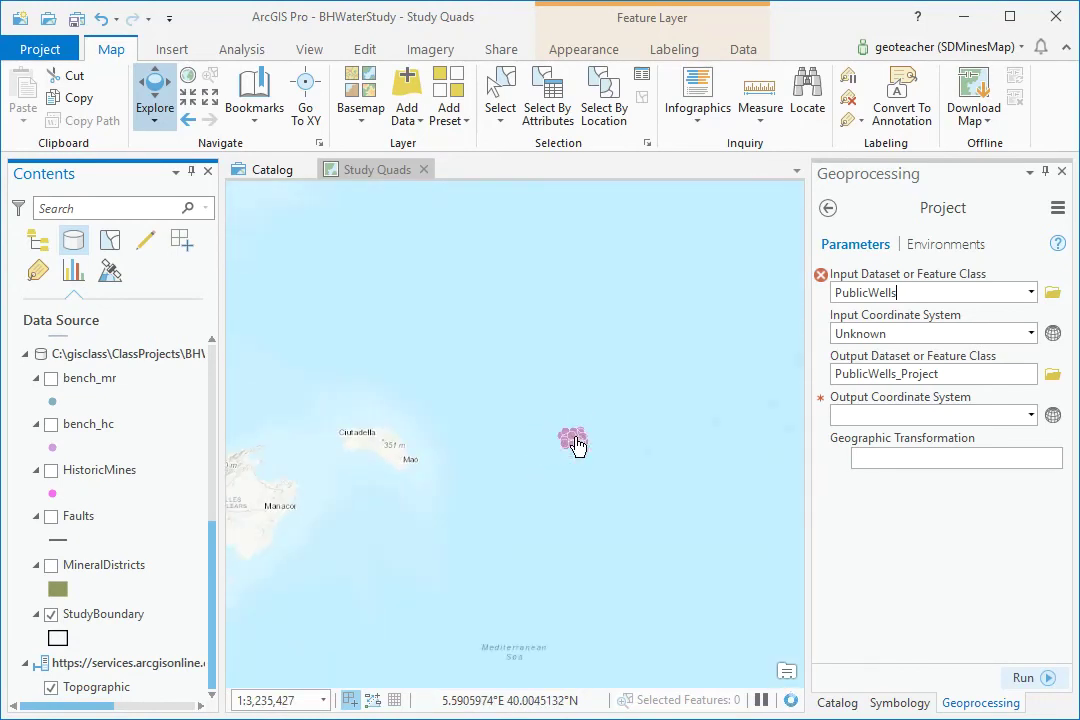
scroll(578, 446, down, 2)
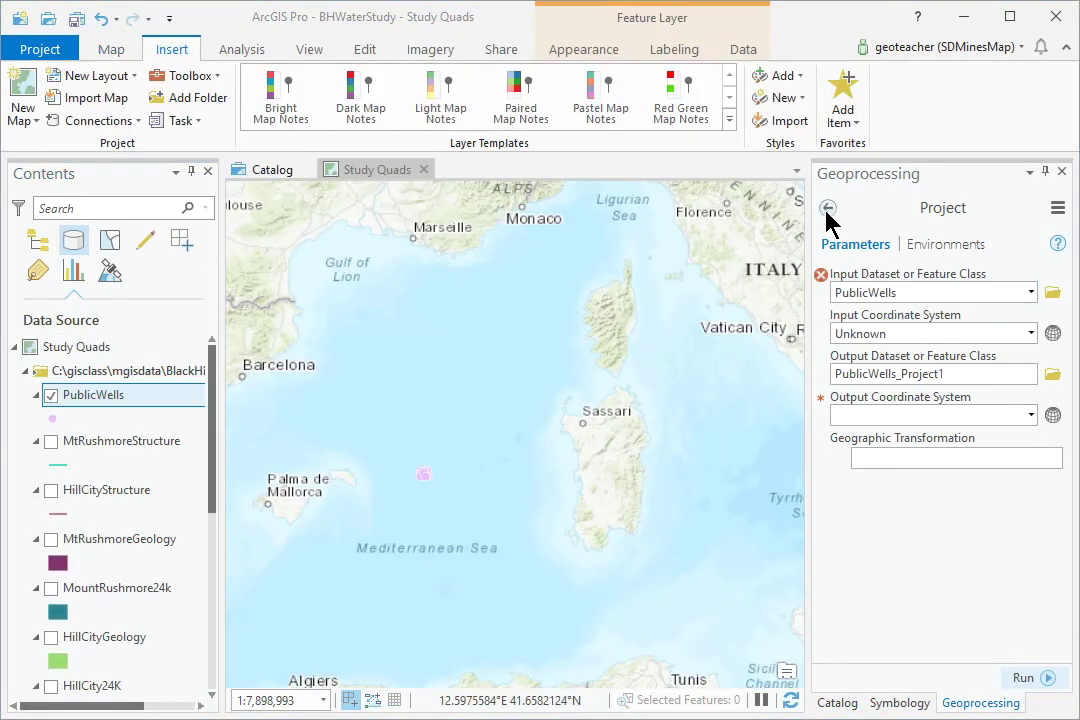
Find the Define Projection tool and set PublicWells as its input feature class
click(827, 209)
click(900, 208)
text(def)
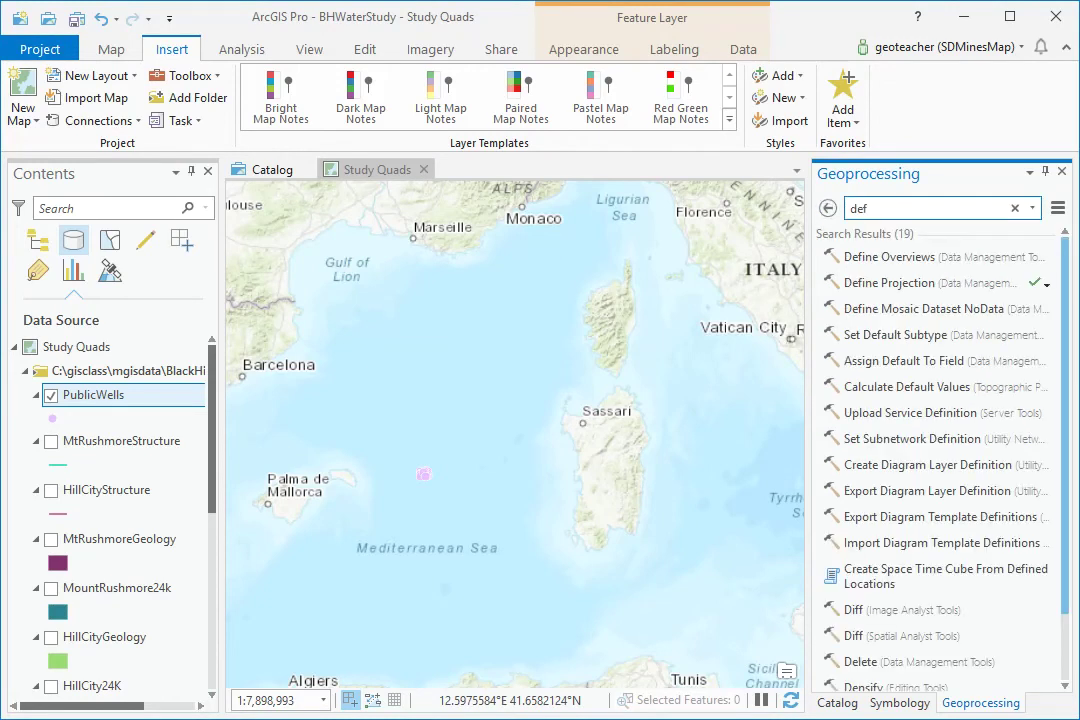
click(860, 289)
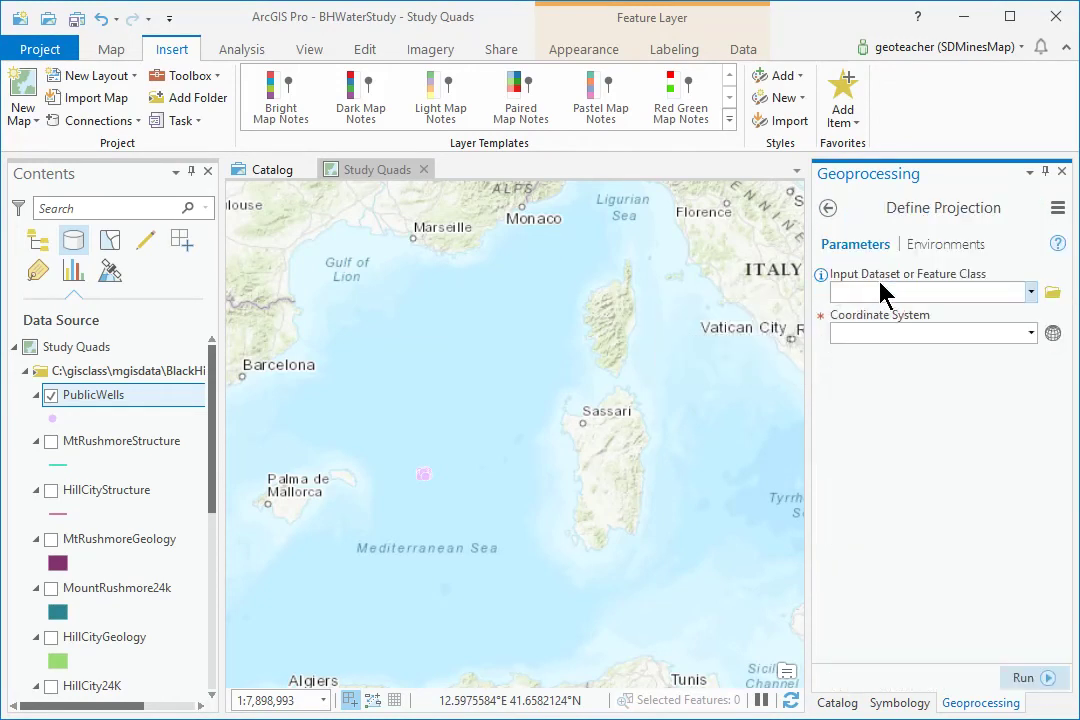
click(1031, 293)
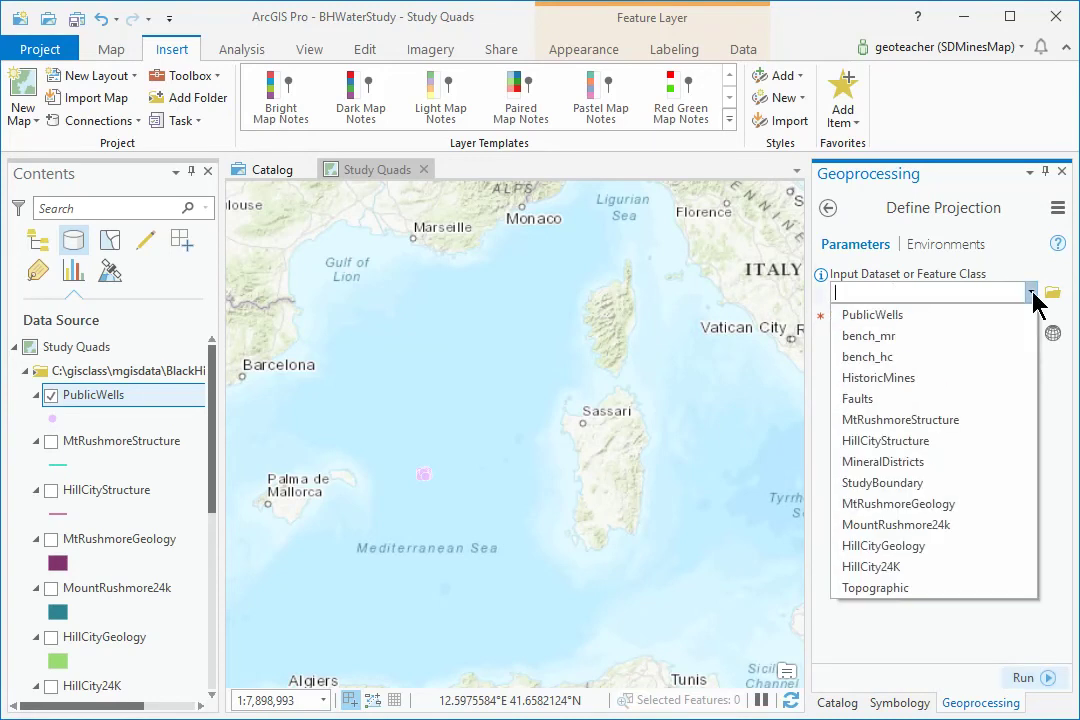
click(946, 316)
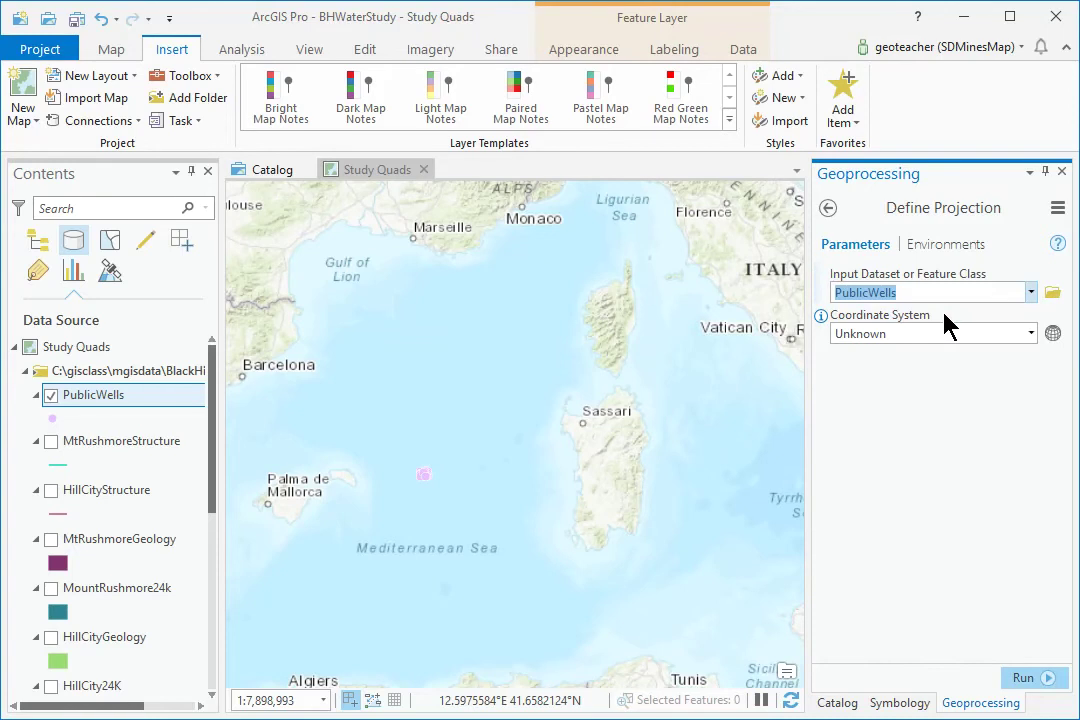
Define the projection of PublicWells as NAD 1983 UTM Zone 13N, and zoom to the layer to check its location
click(1054, 334)
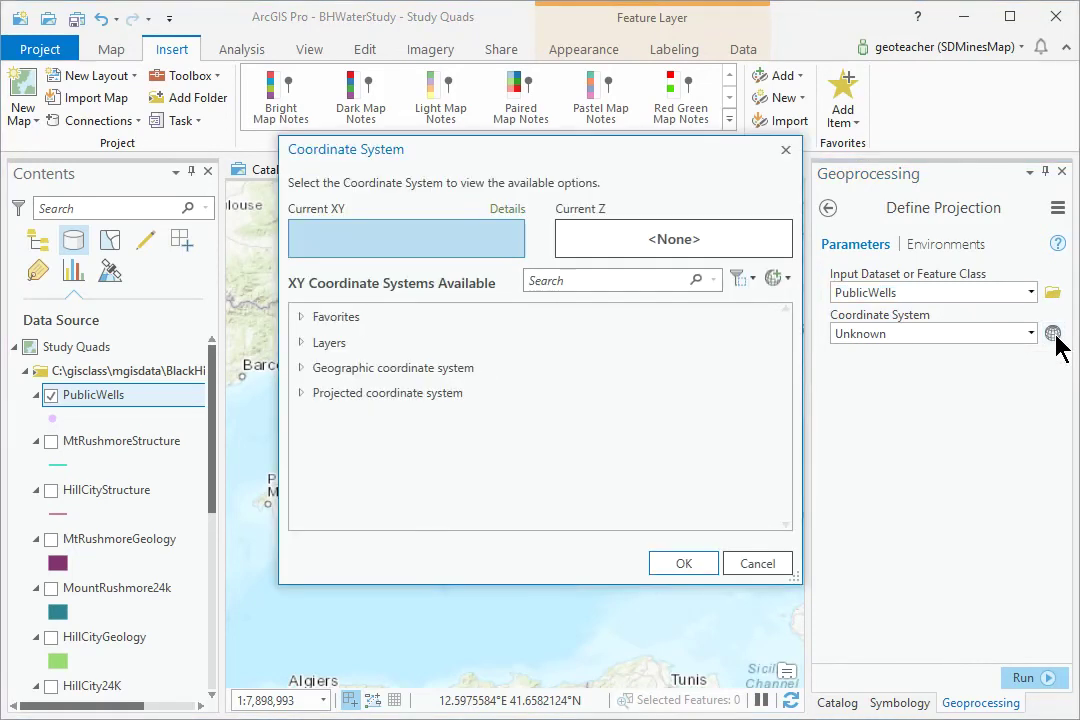
click(300, 318)
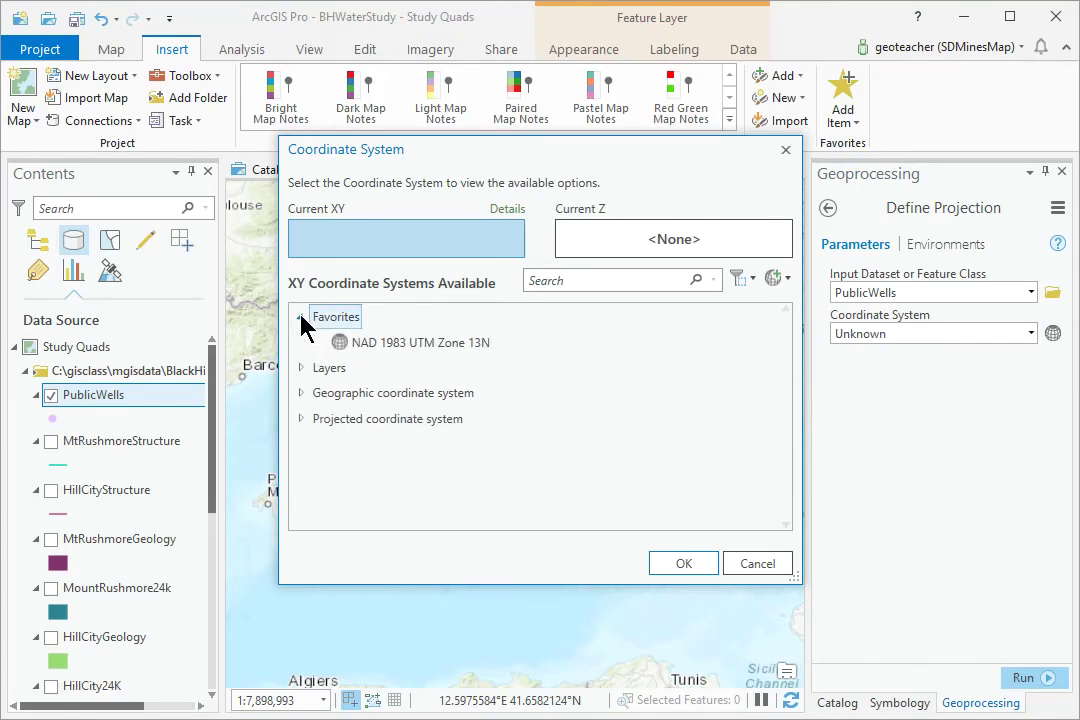
click(362, 350)
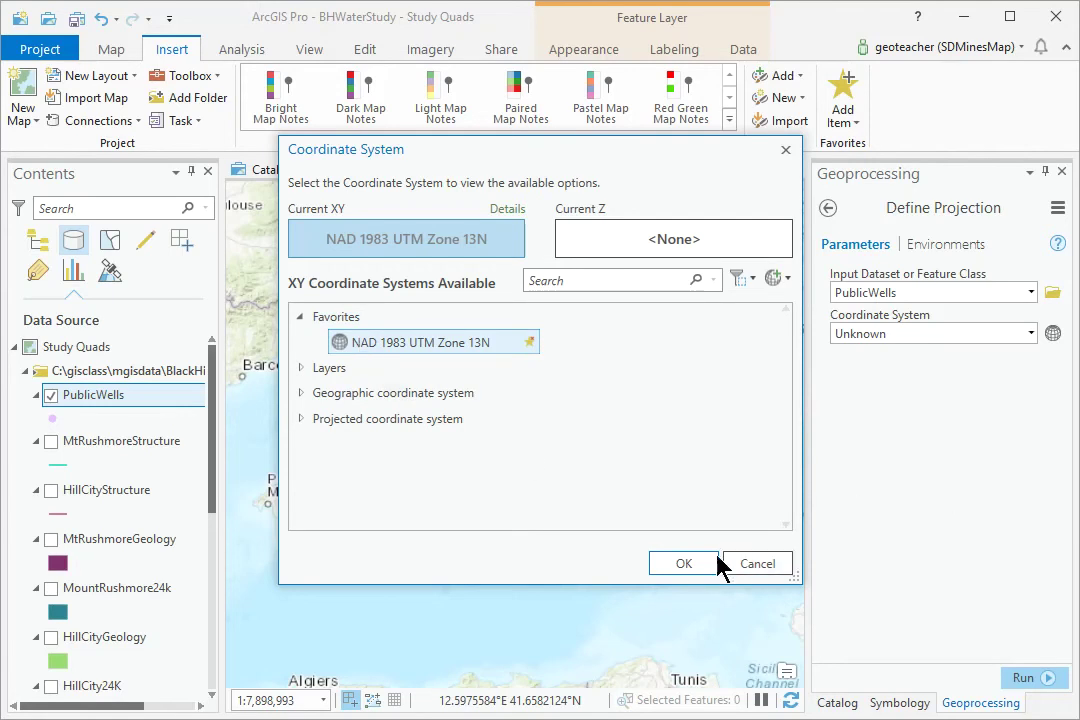
click(675, 566)
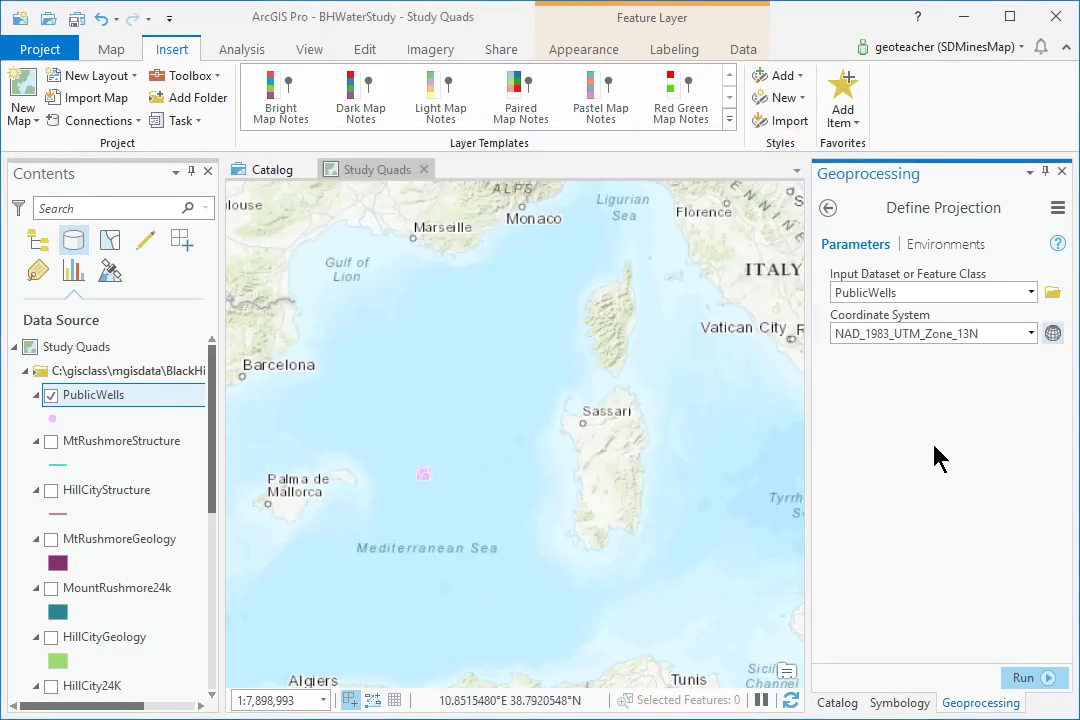
click(1048, 684)
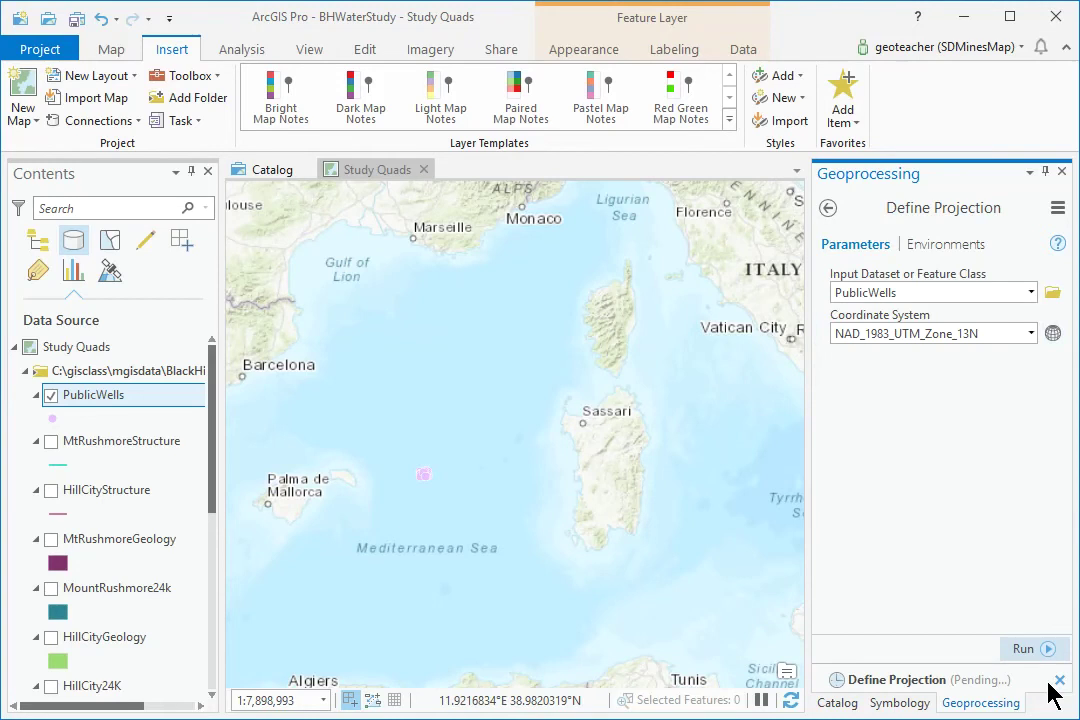
right_click(92, 407)
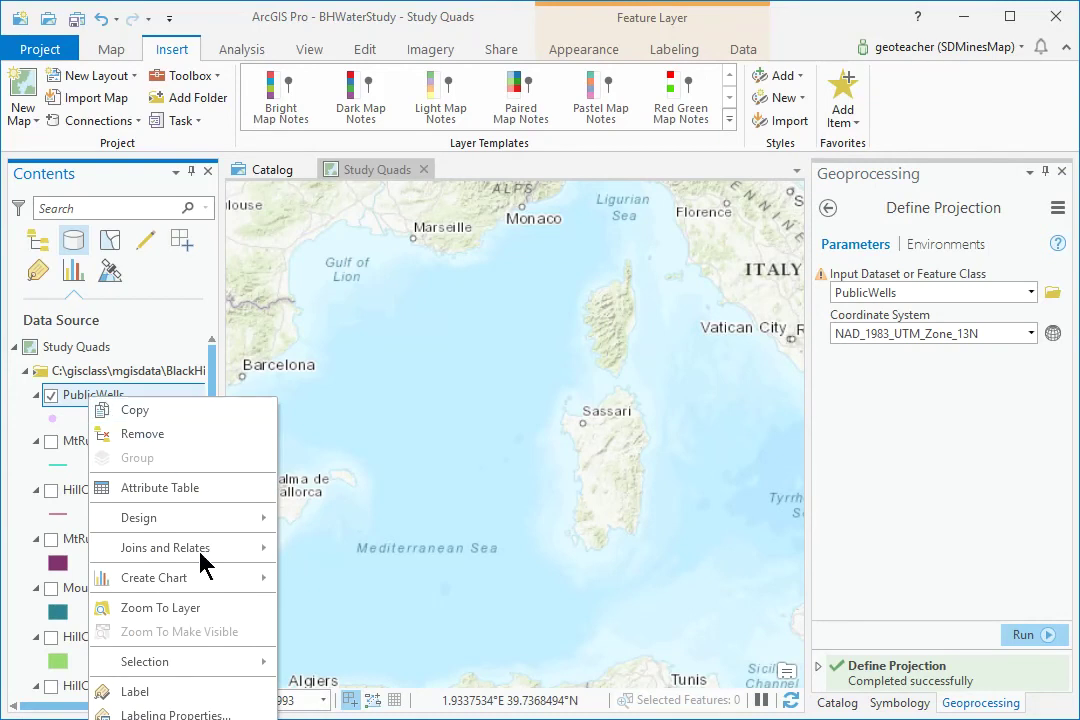
click(160, 608)
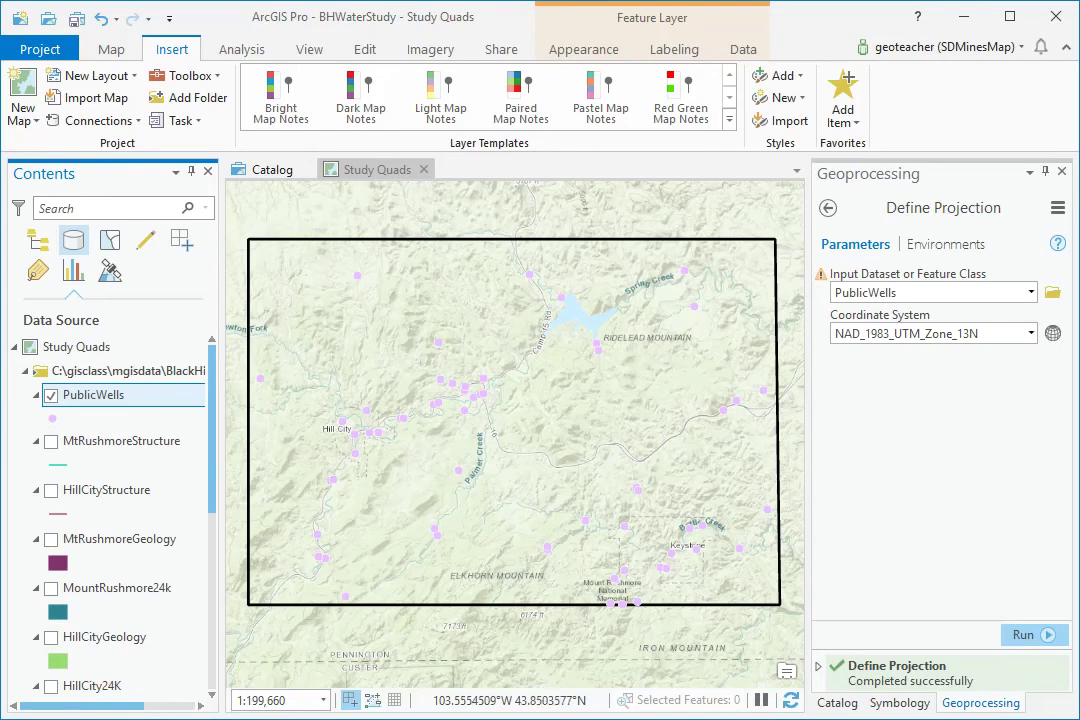
Set the Study Quads map's coordinate system back to the favorite NAD 1983 UTM Zone 13N
double_click(33, 350)
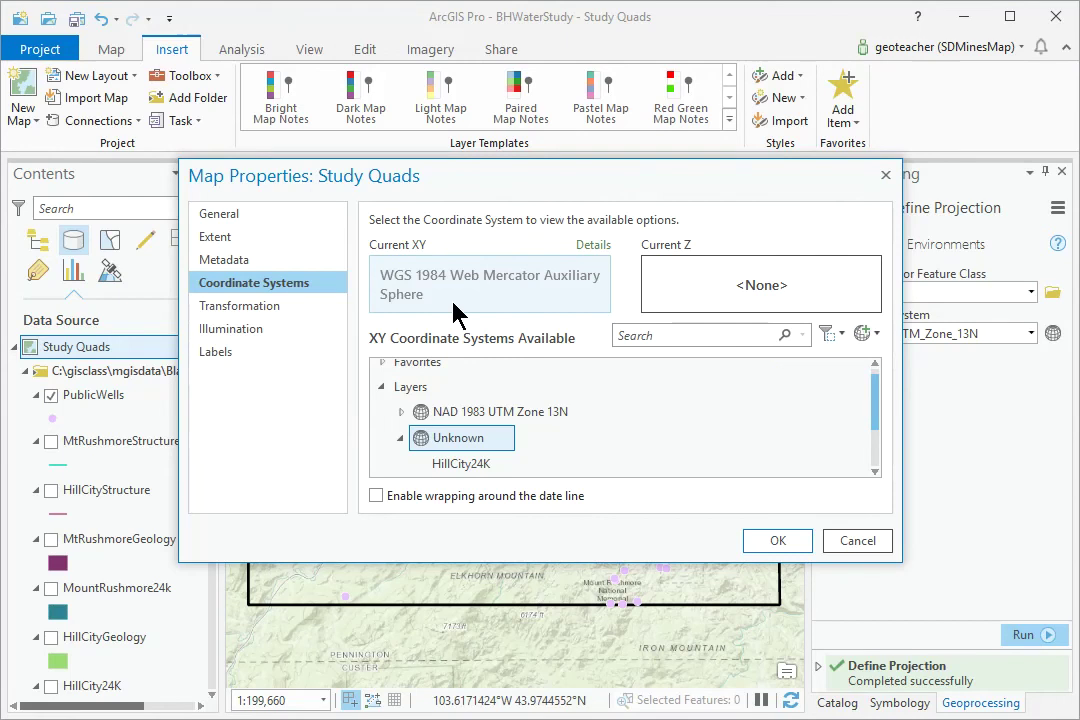
click(382, 364)
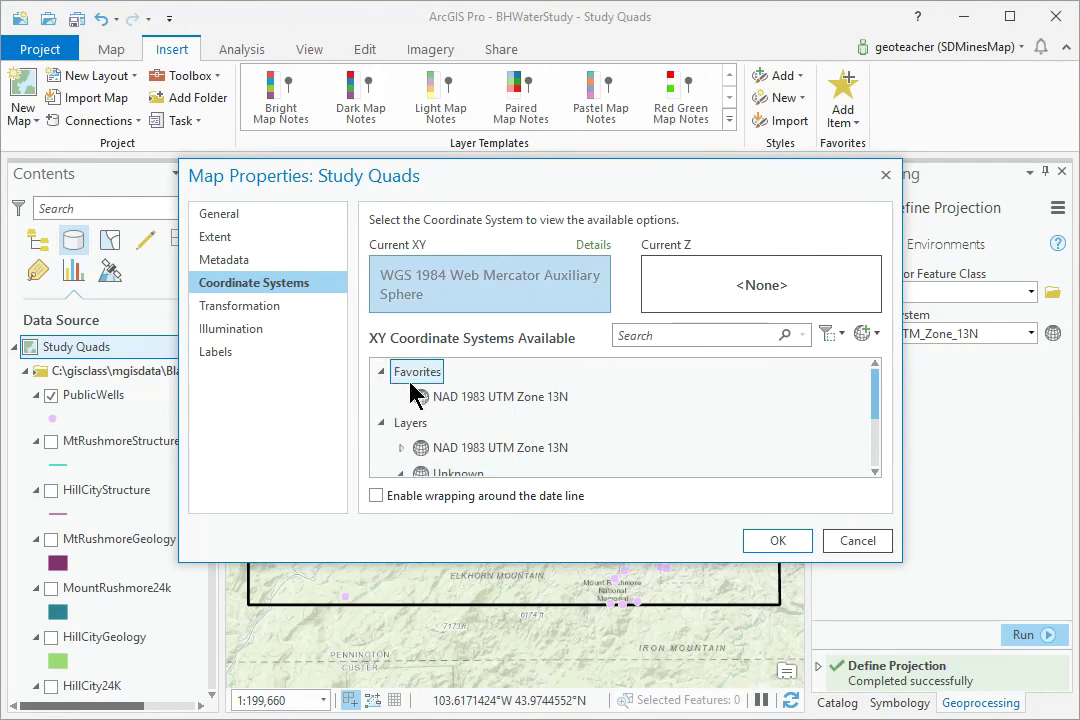
click(447, 399)
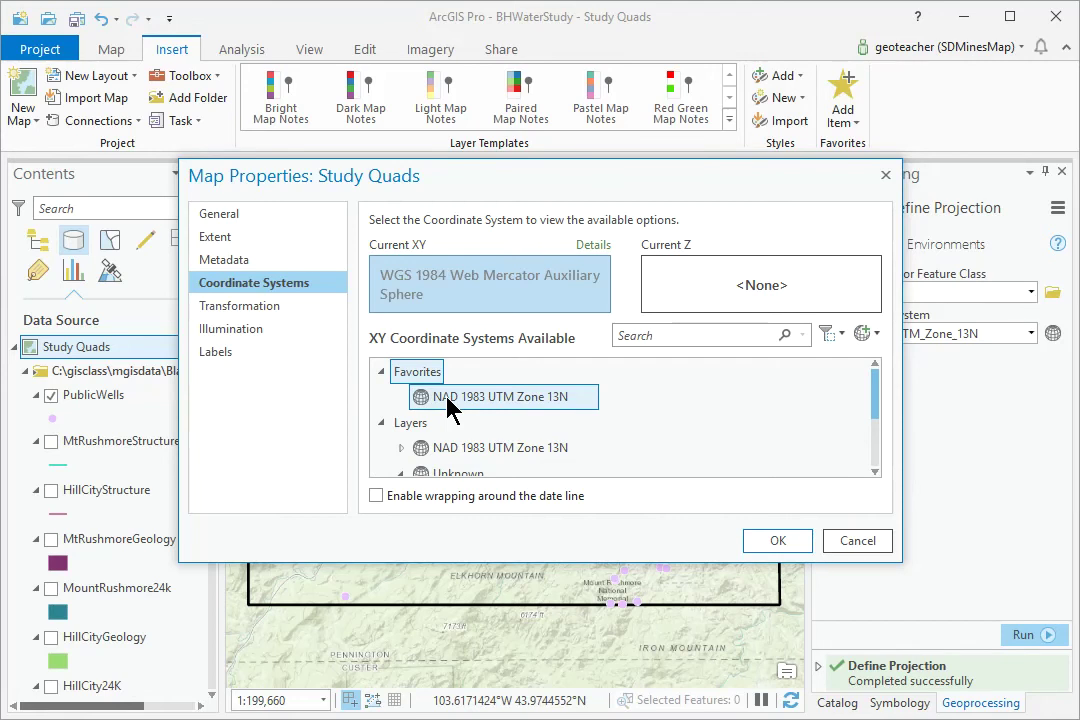
click(767, 550)
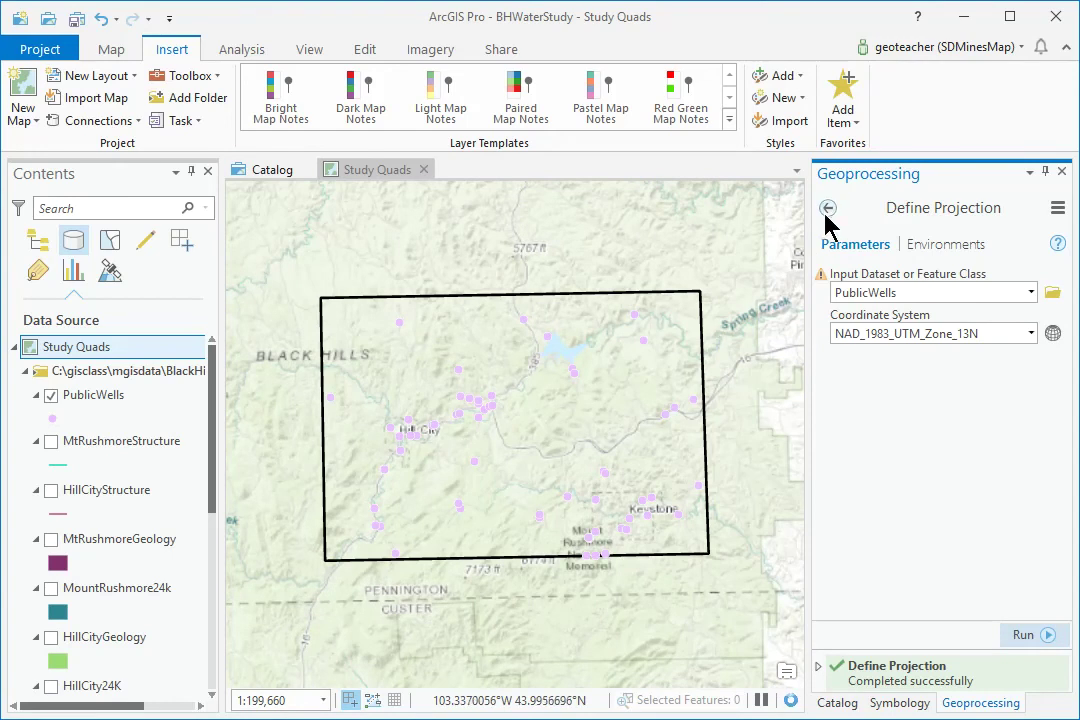
Copy the PublicWells features into the BHWaterStudy geodatabase with Copy Features, naming the output feature class PublicWells
click(827, 208)
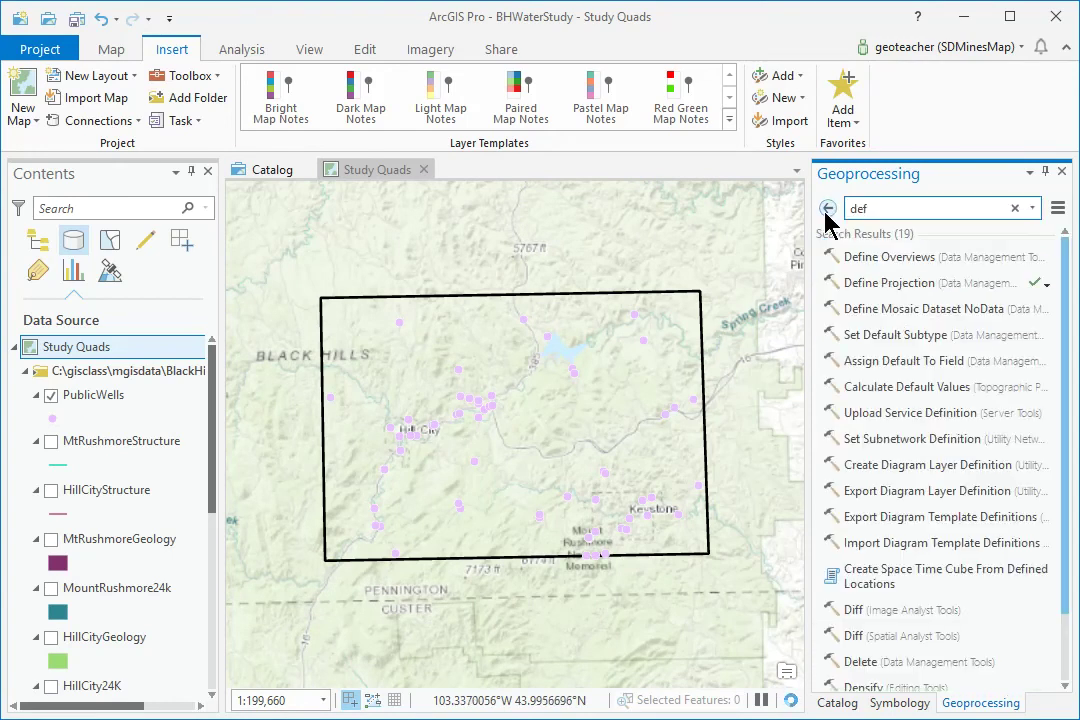
click(827, 209)
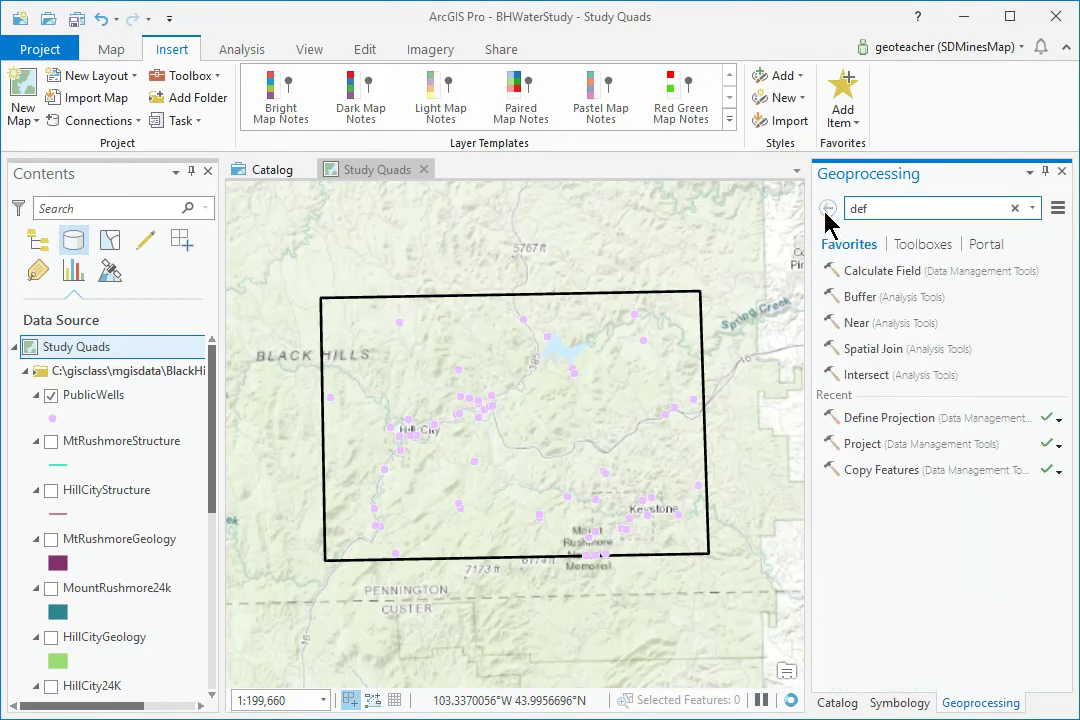
click(870, 472)
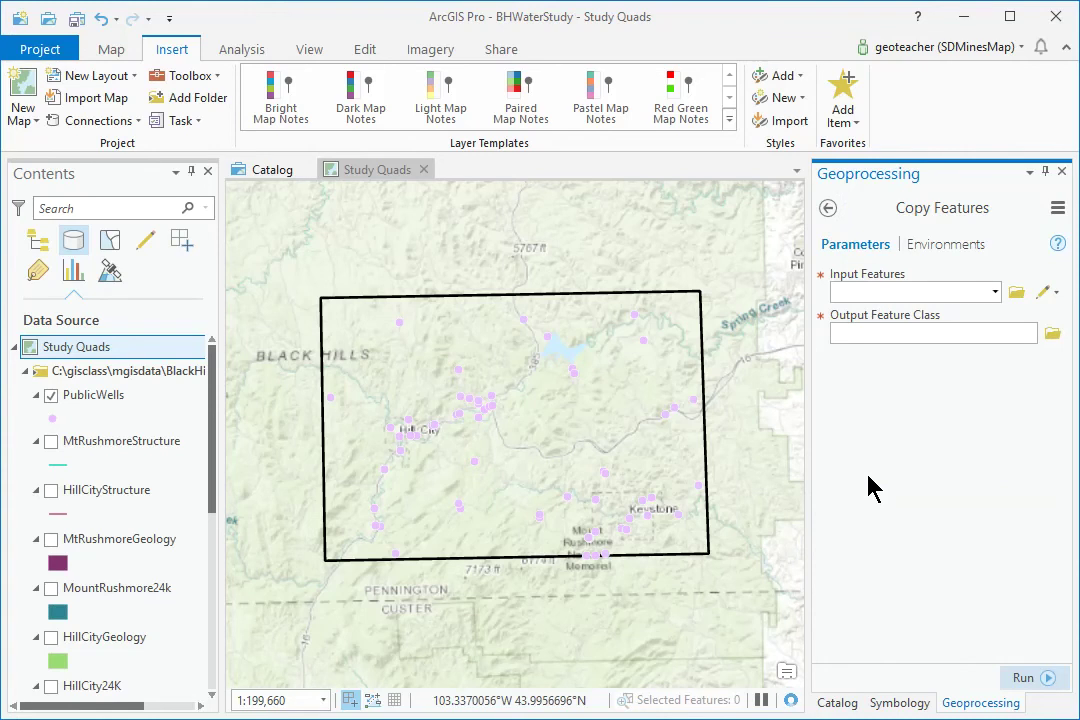
click(995, 293)
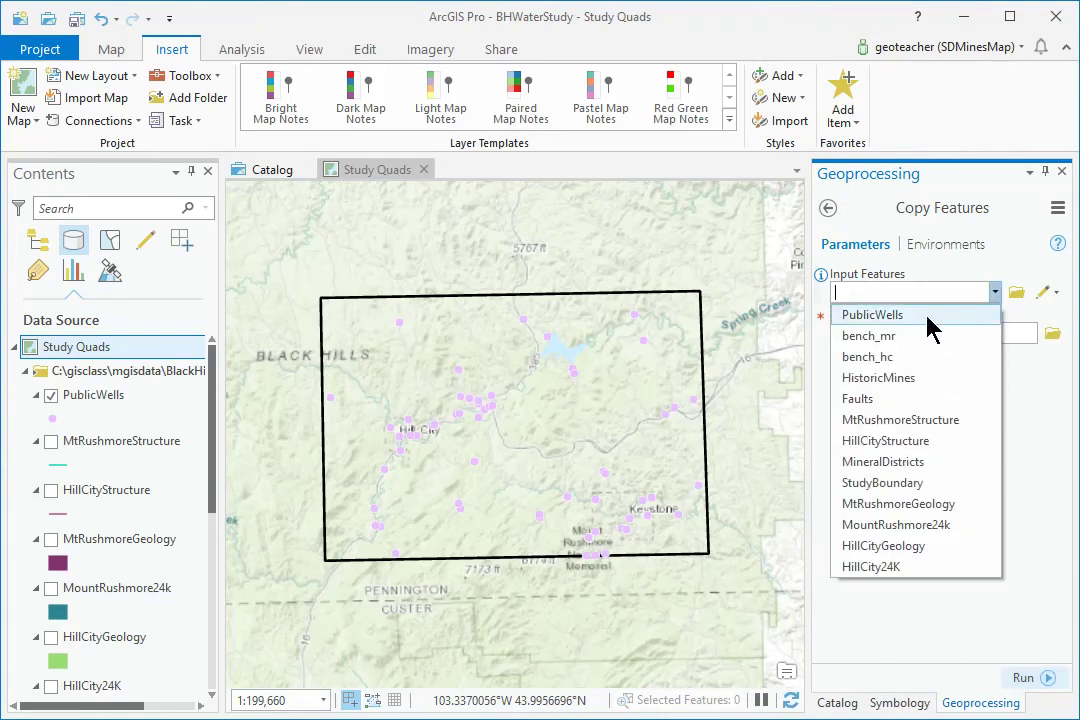
click(865, 315)
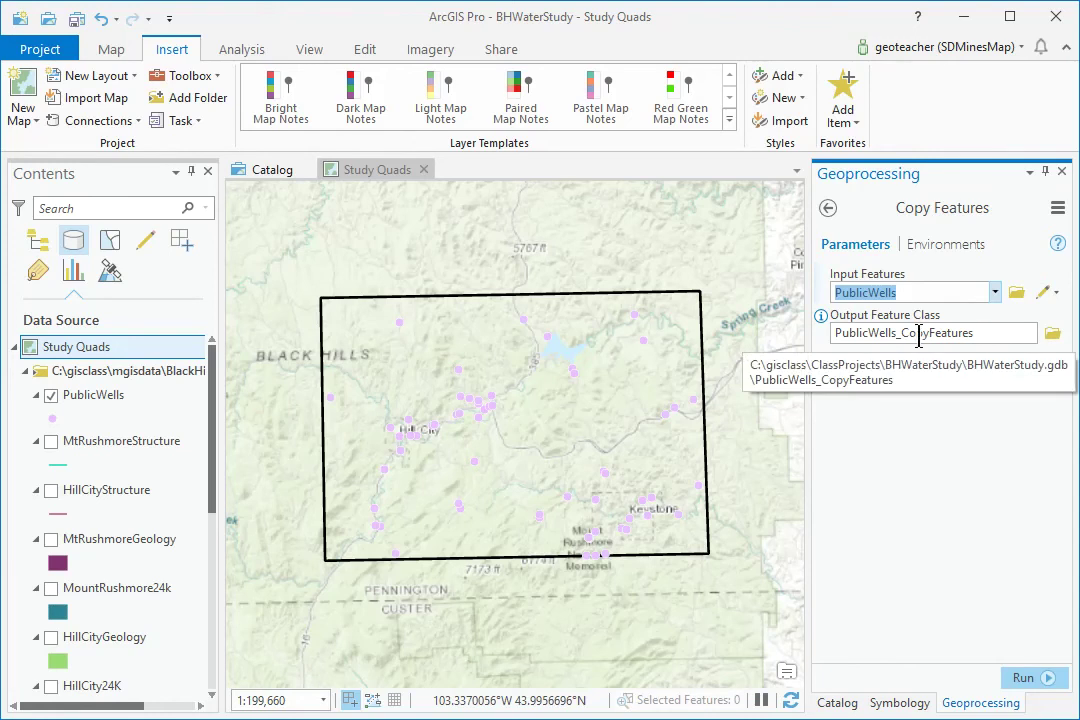
drag(897, 334, 1076, 346)
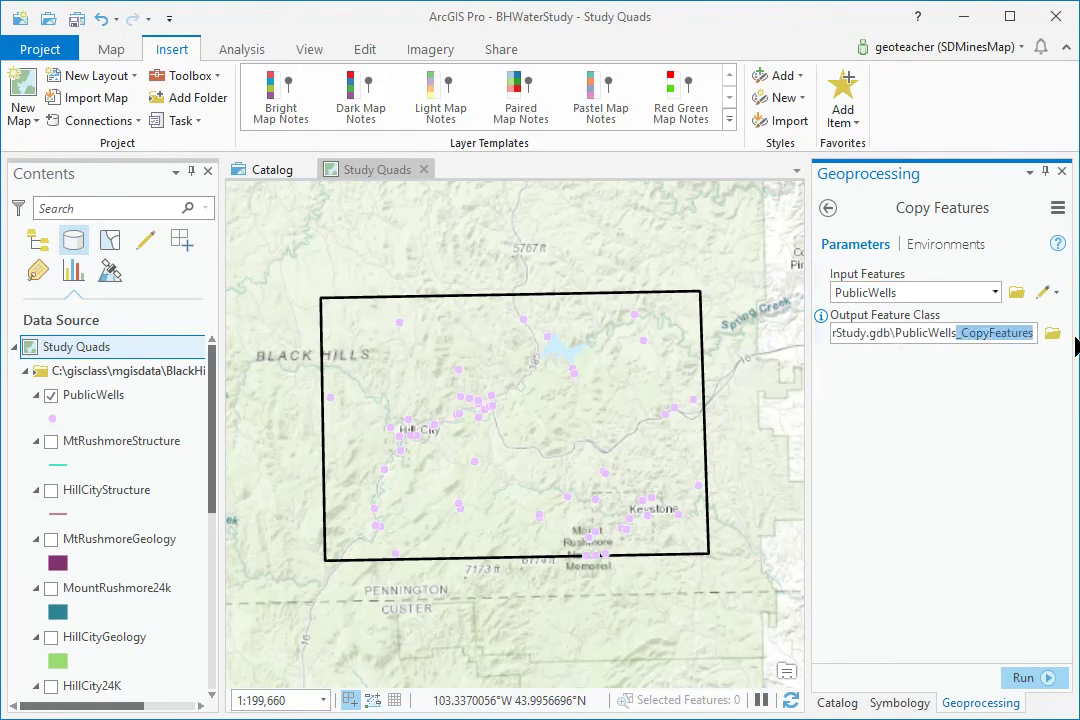
key(BackSpace)
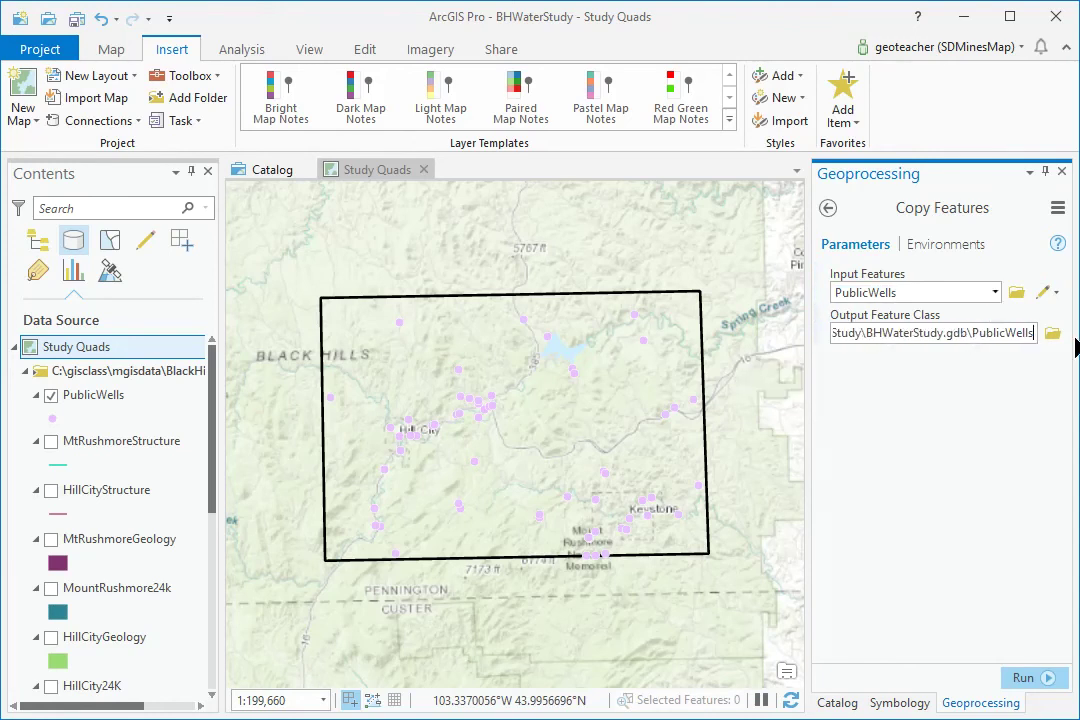
key(Tab)
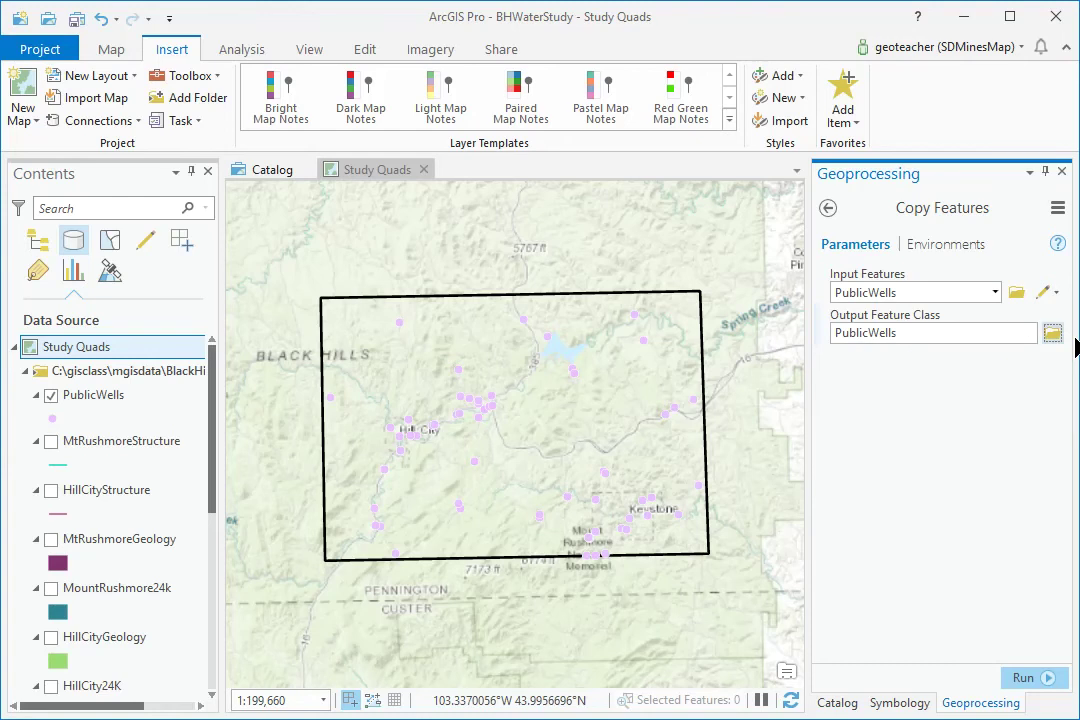
click(1047, 686)
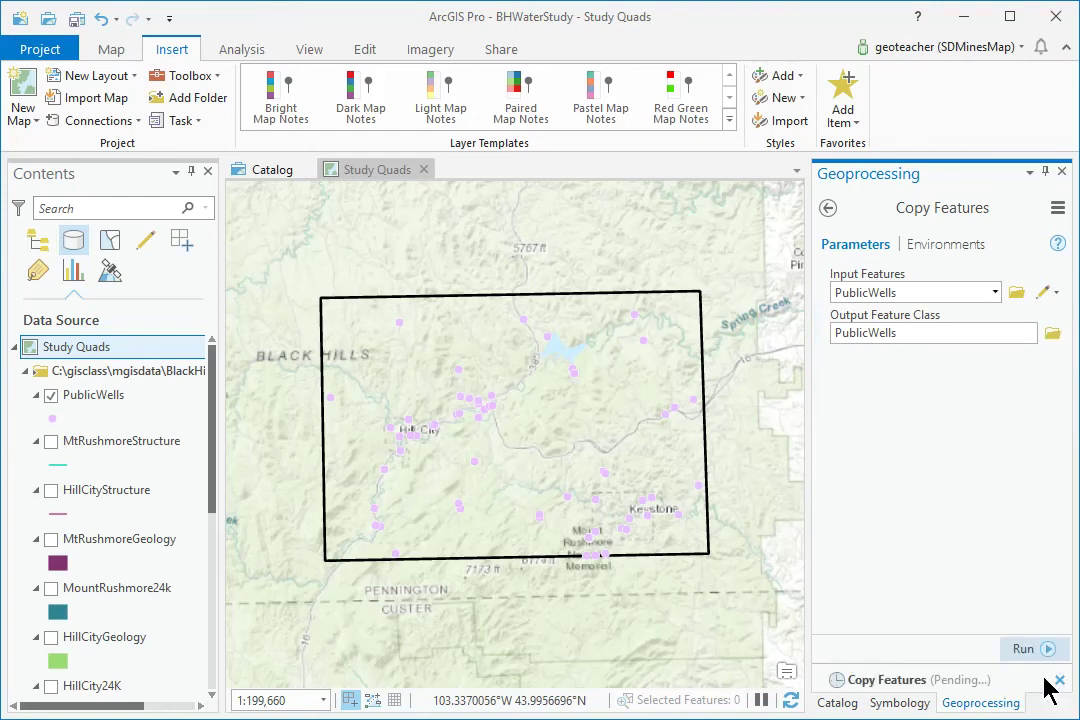
Remove the original PublicWells shapefile layer from the Study Quads map
right_click(110, 398)
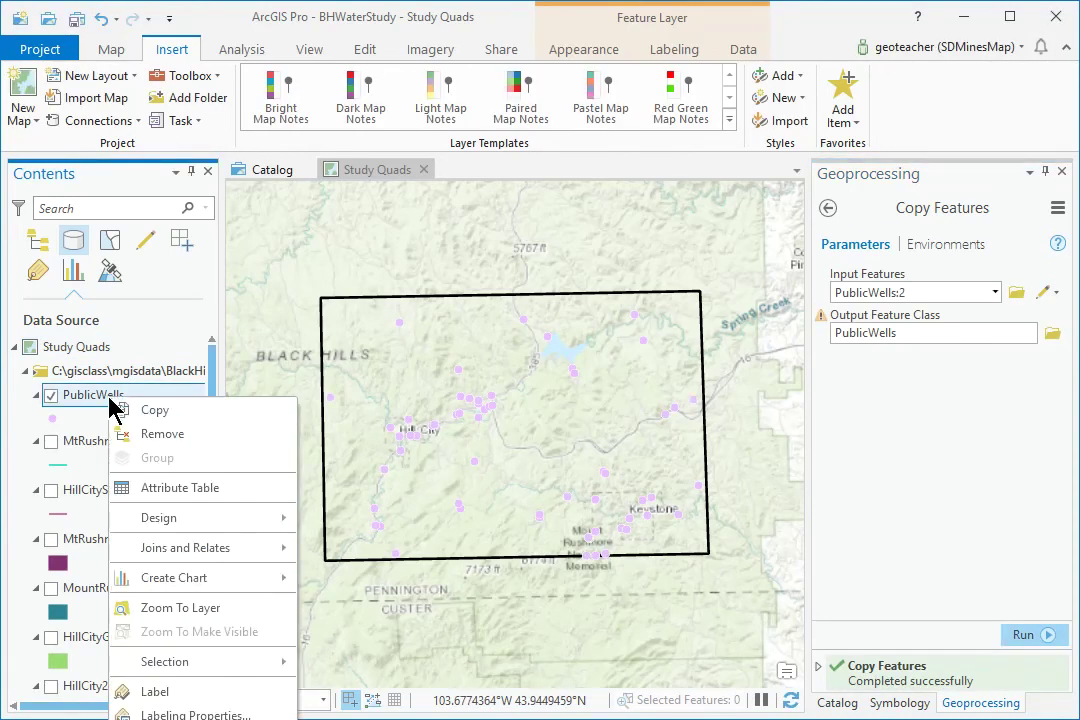
click(175, 444)
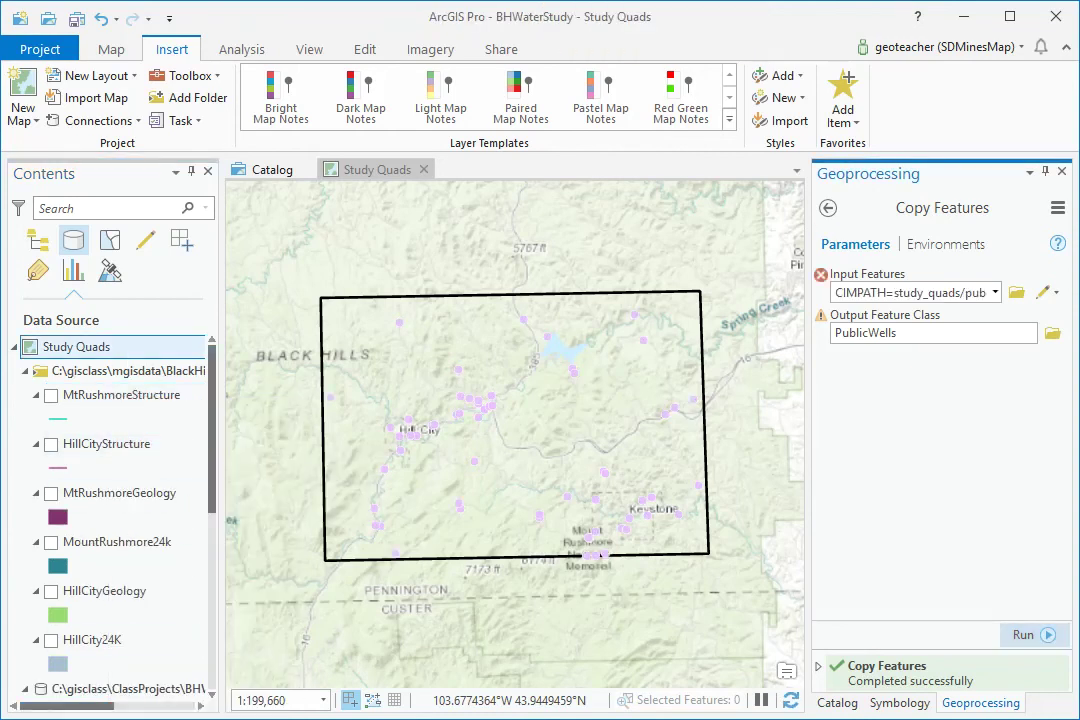
mouse_move(138, 494)
mouse_down()
mouse_move(137, 584)
mouse_move(58, 648)
mouse_up()
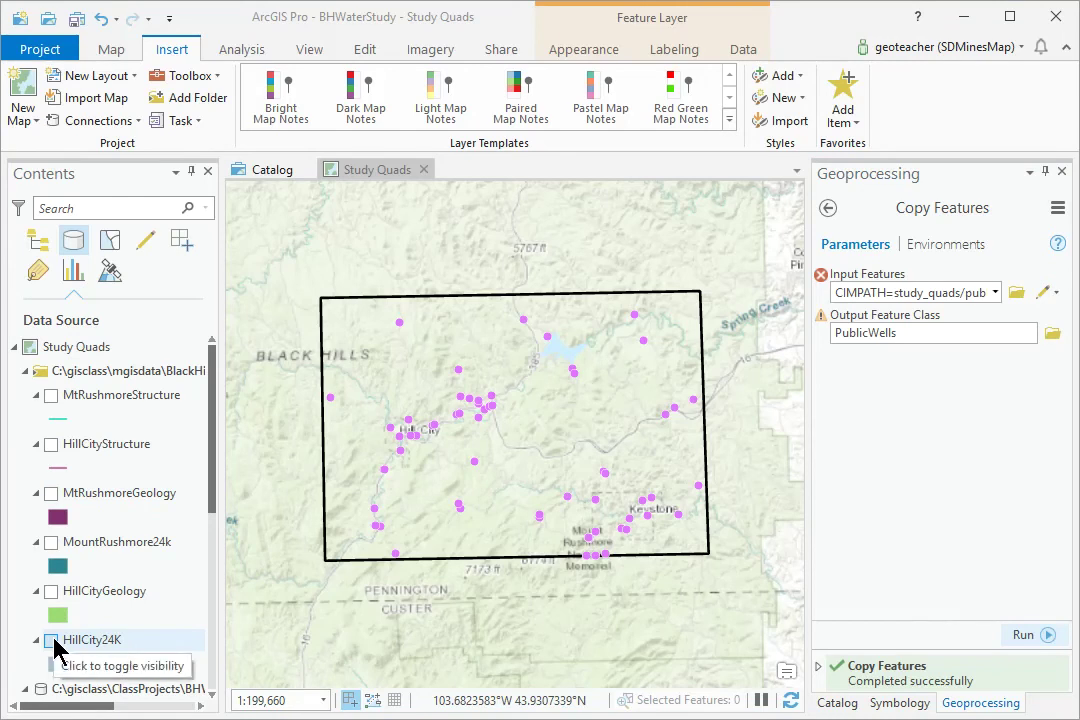
Turn on the HillCity24K layer and zoom out from its extent to check where it falls on the basemap
click(52, 642)
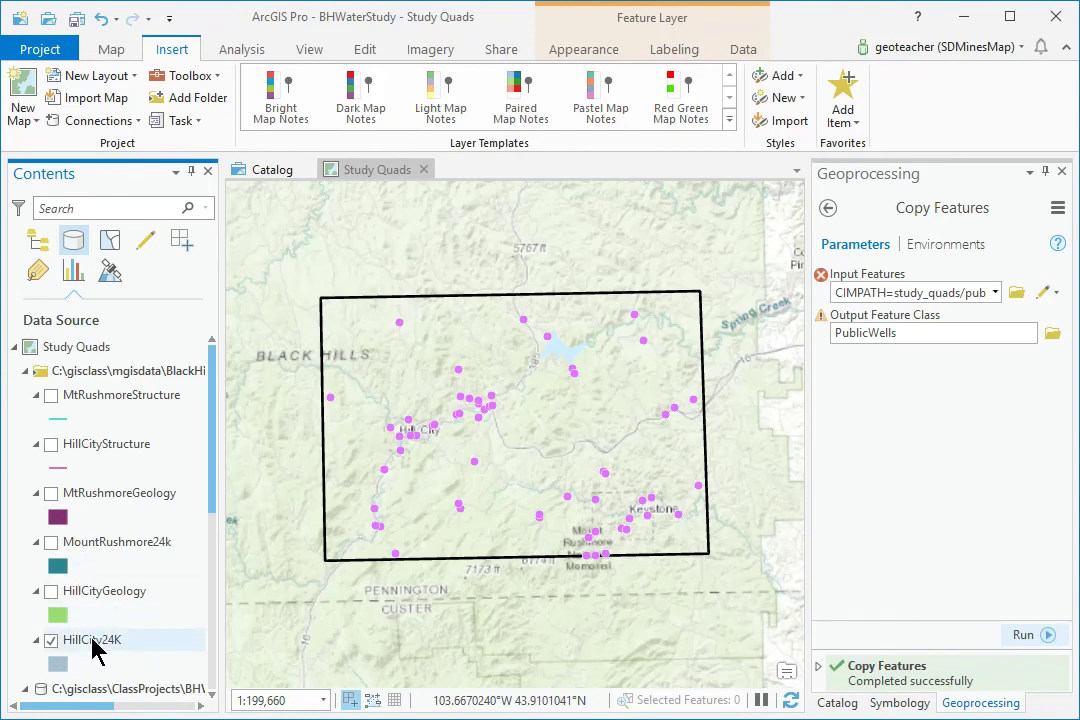
right_click(97, 651)
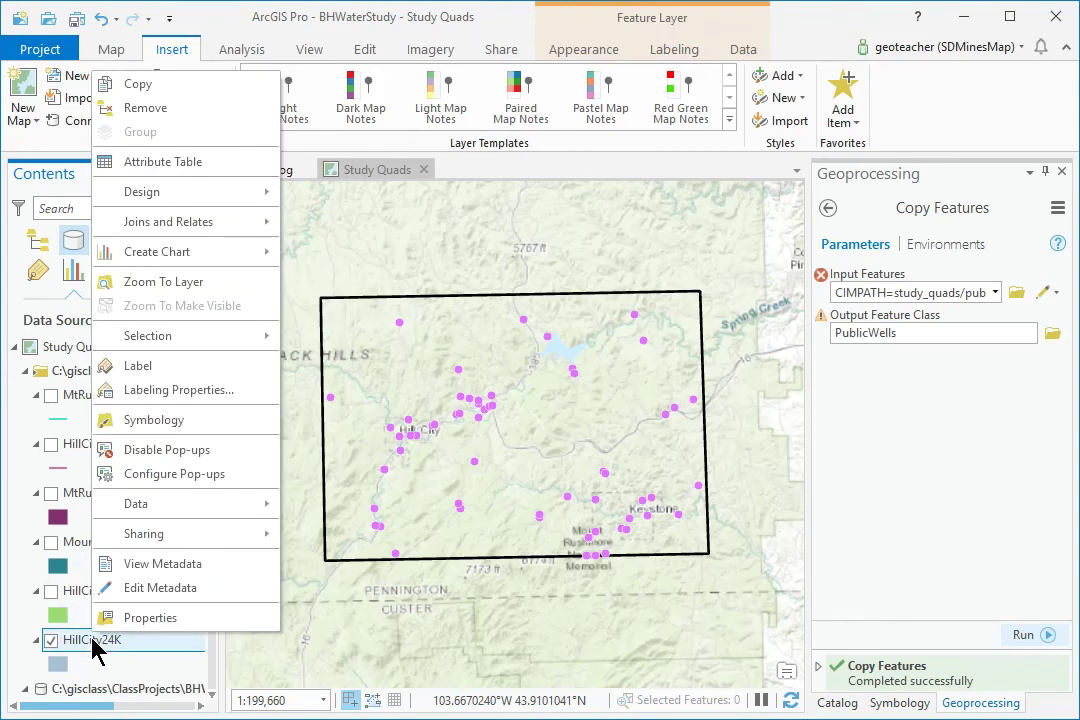
click(164, 290)
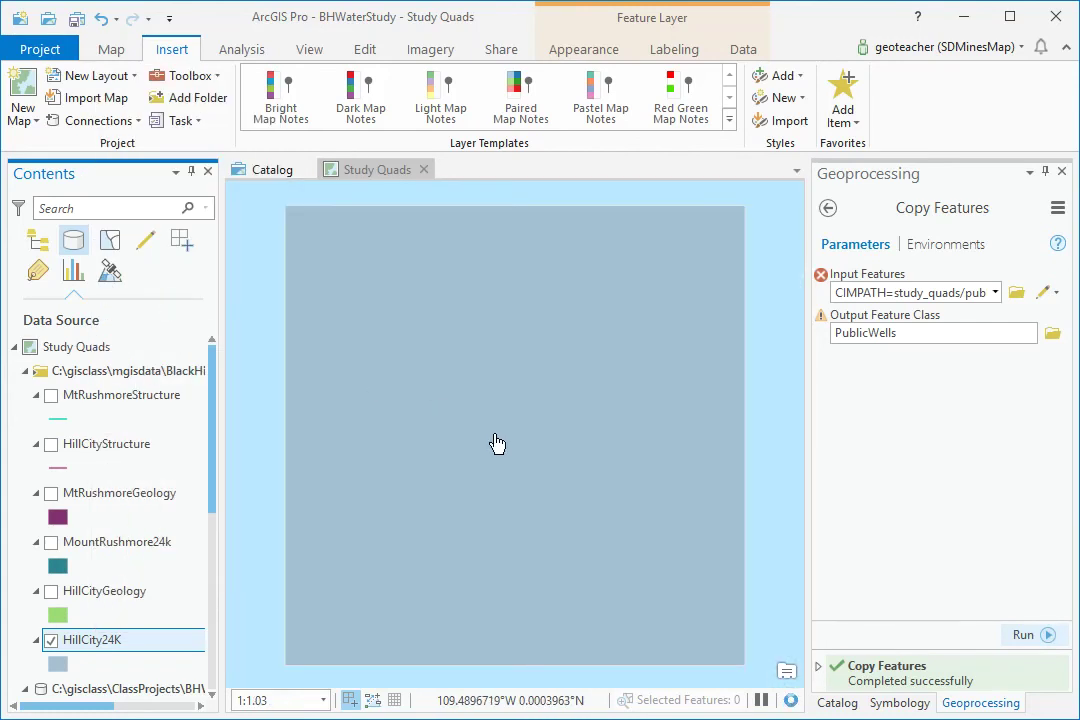
scroll(497, 440, down, 4)
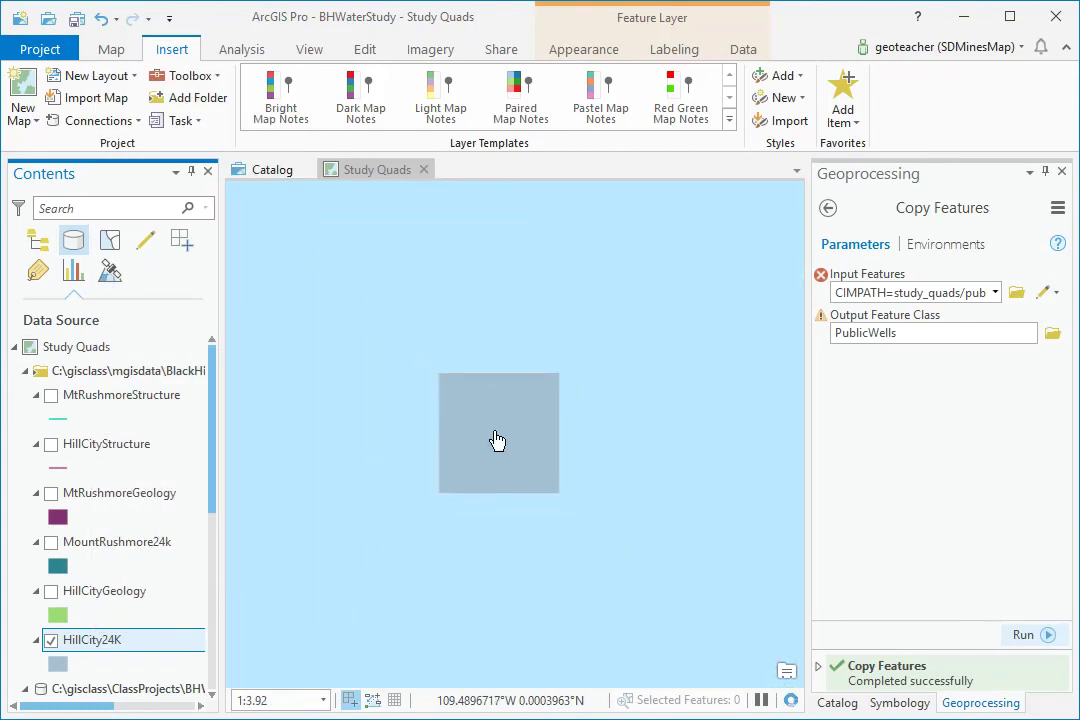
scroll(497, 440, down, 3)
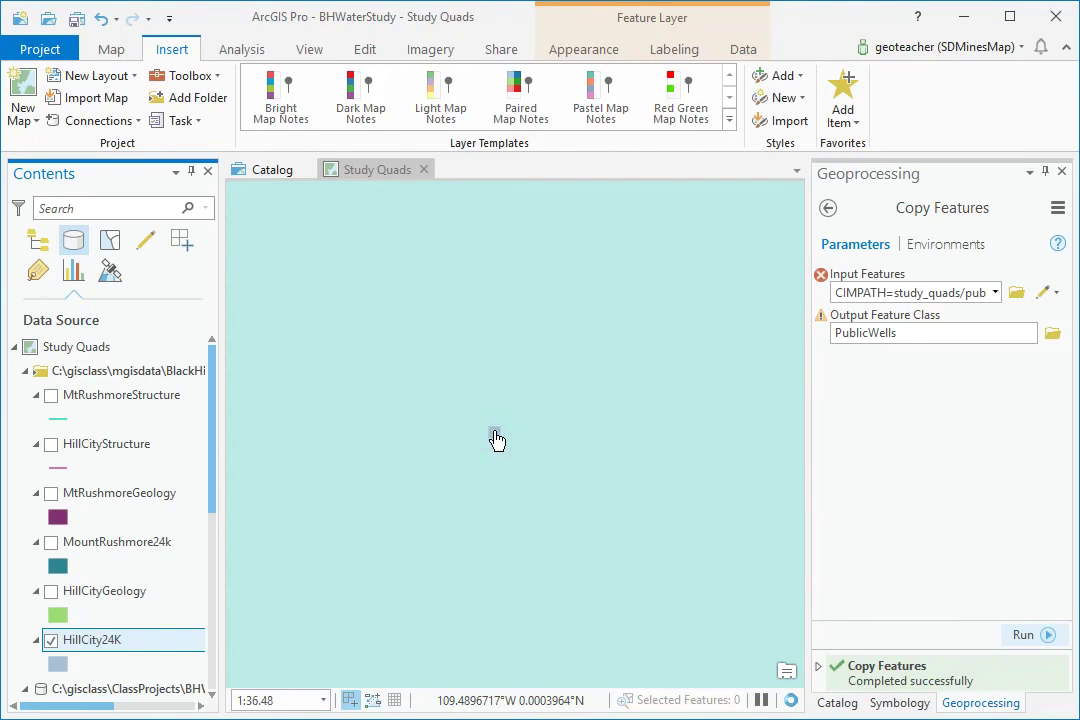
scroll(497, 440, down, 3)
scroll(530, 427, down, 8)
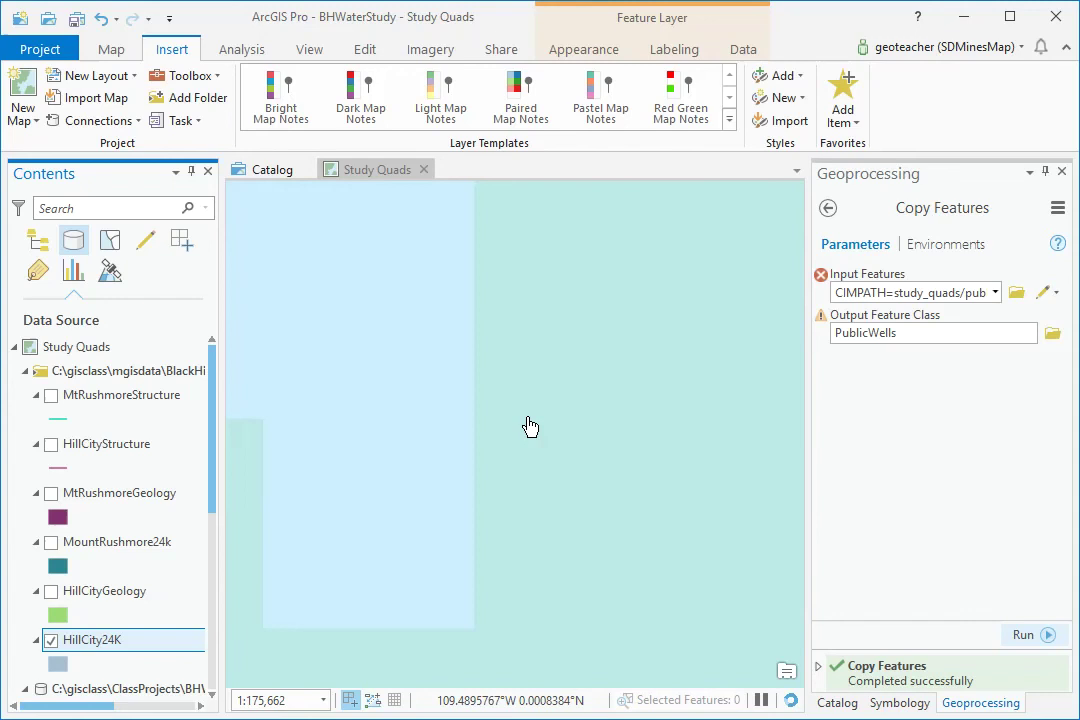
scroll(530, 427, down, 10)
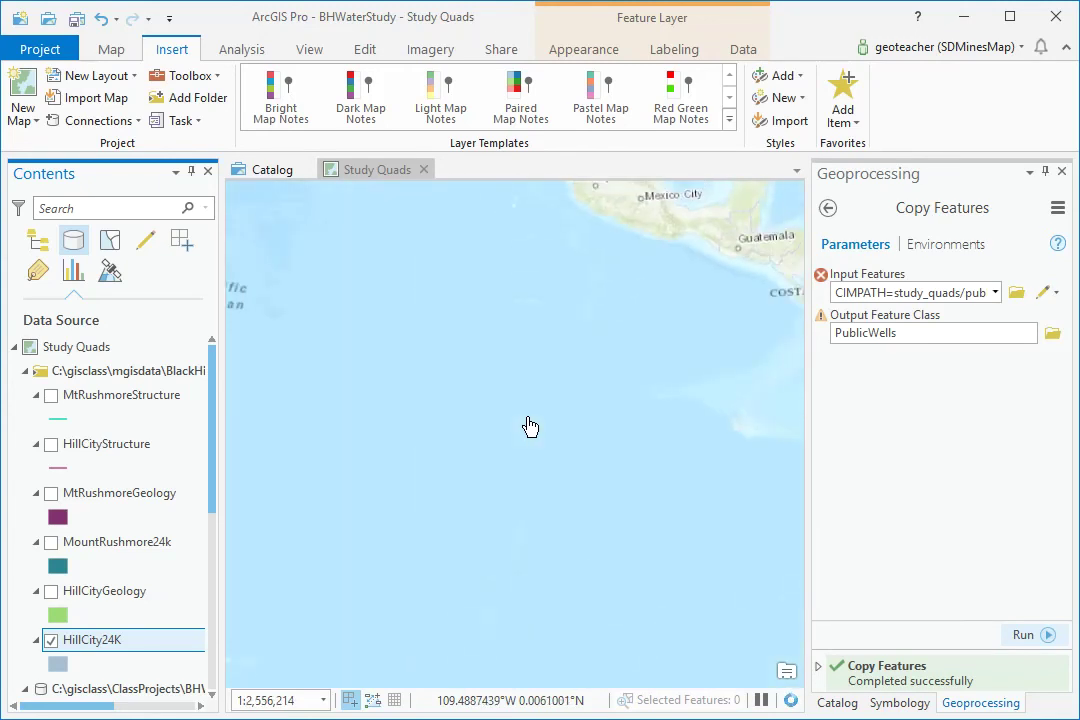
scroll(530, 427, up, 2)
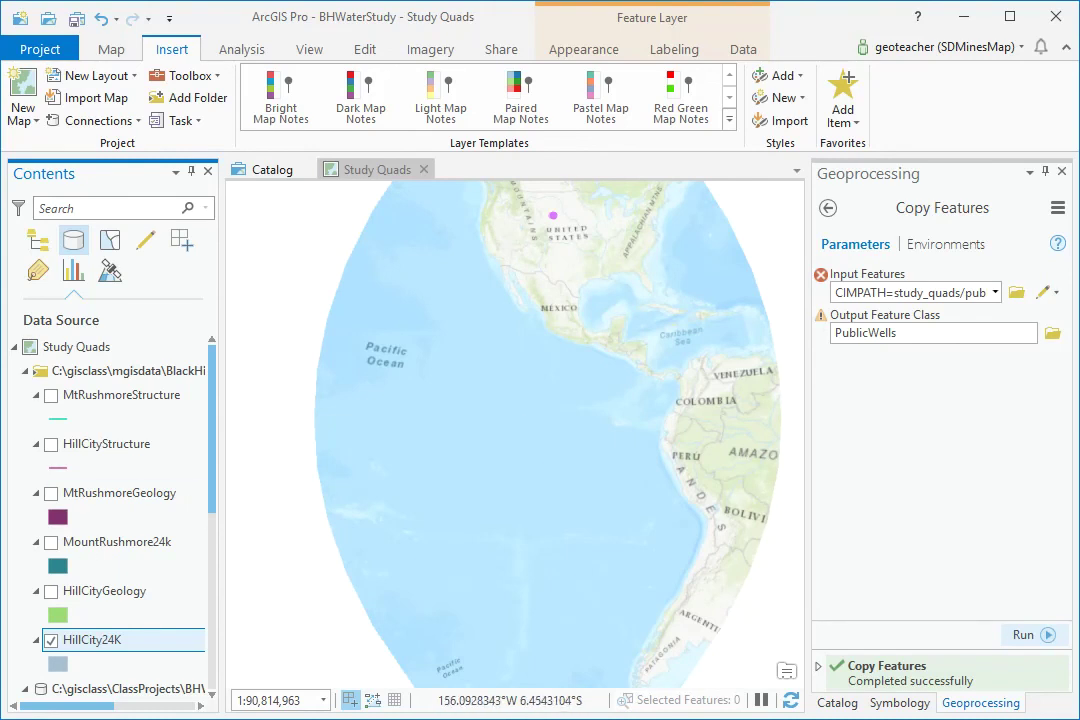
Return the map view to the extent of the StudyBoundary layer
scroll(190, 483, down, 8)
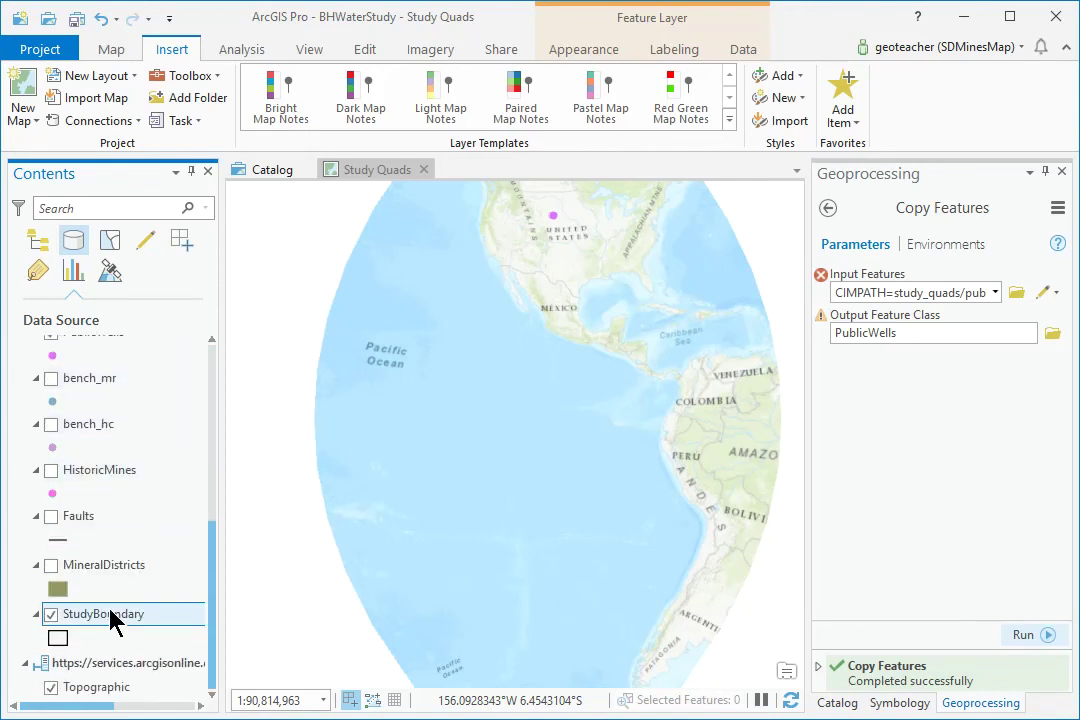
right_click(48, 616)
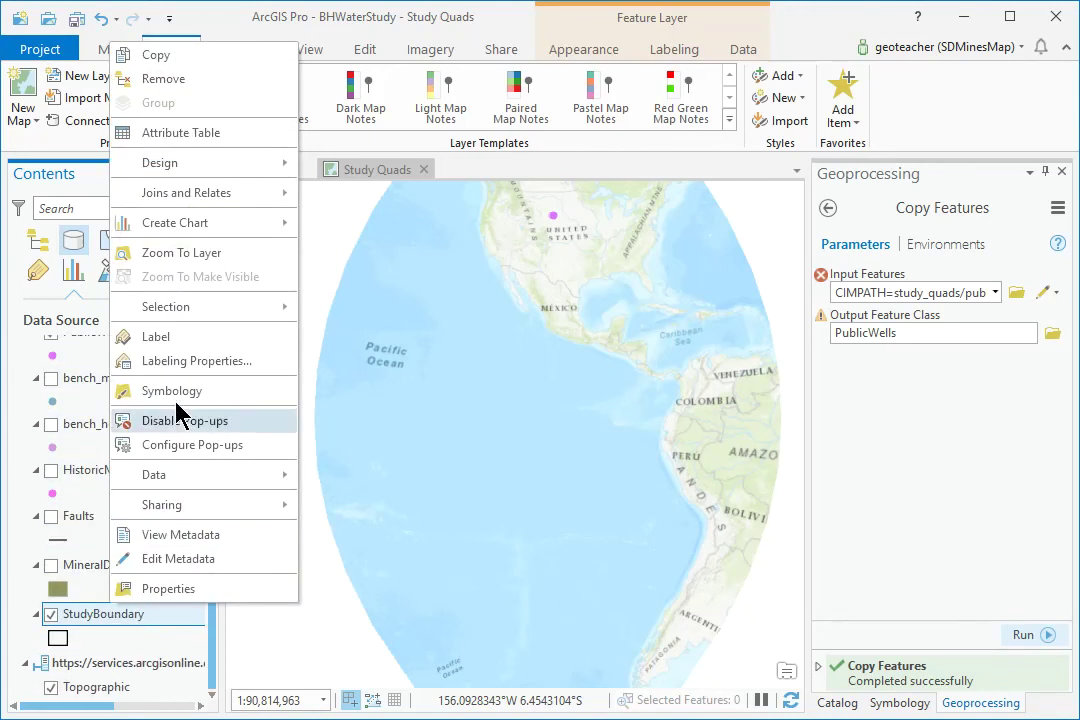
click(160, 252)
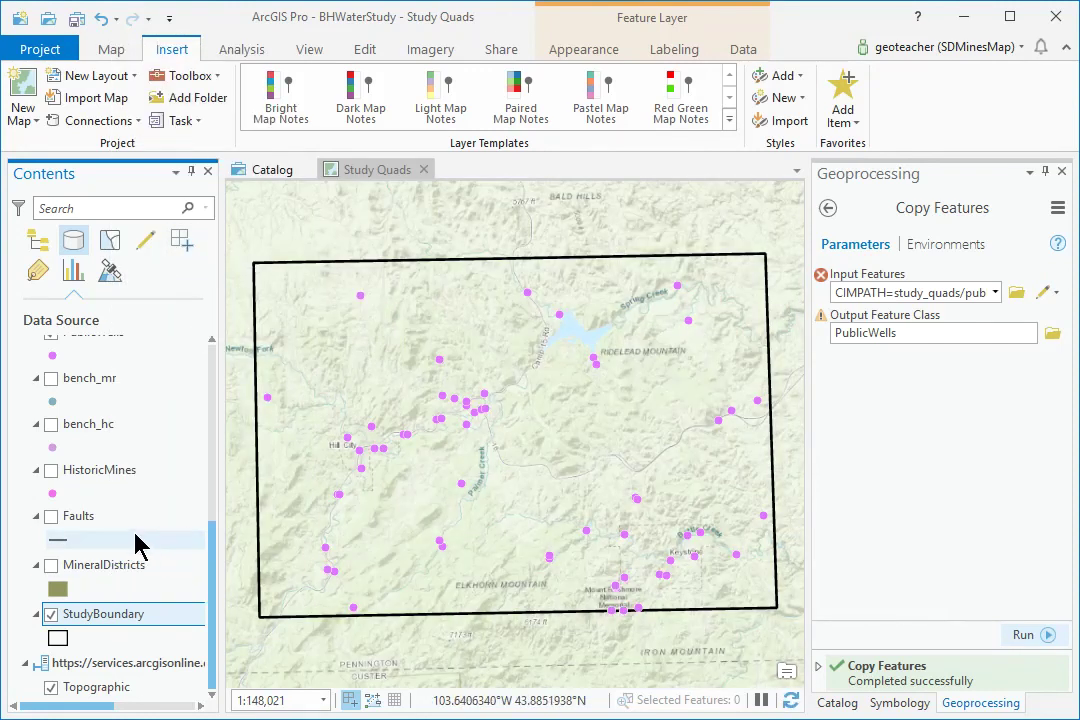
Examine the spatial reference and extent coordinates in the source properties of the HillCity24K layer
scroll(137, 548, up, 3)
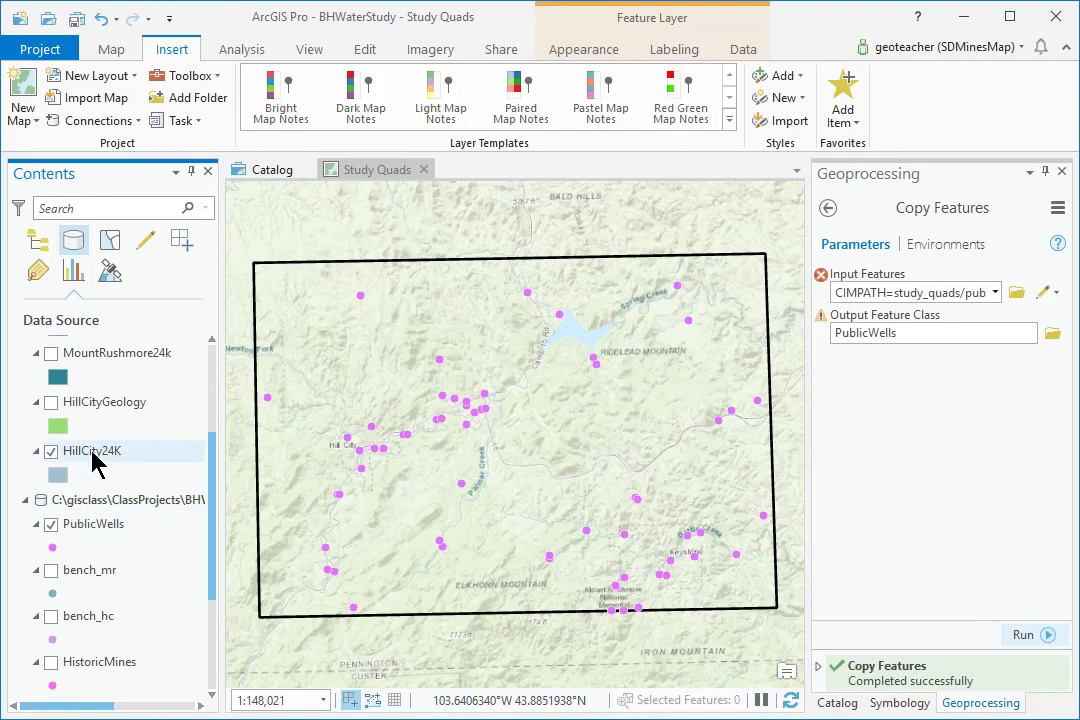
double_click(92, 455)
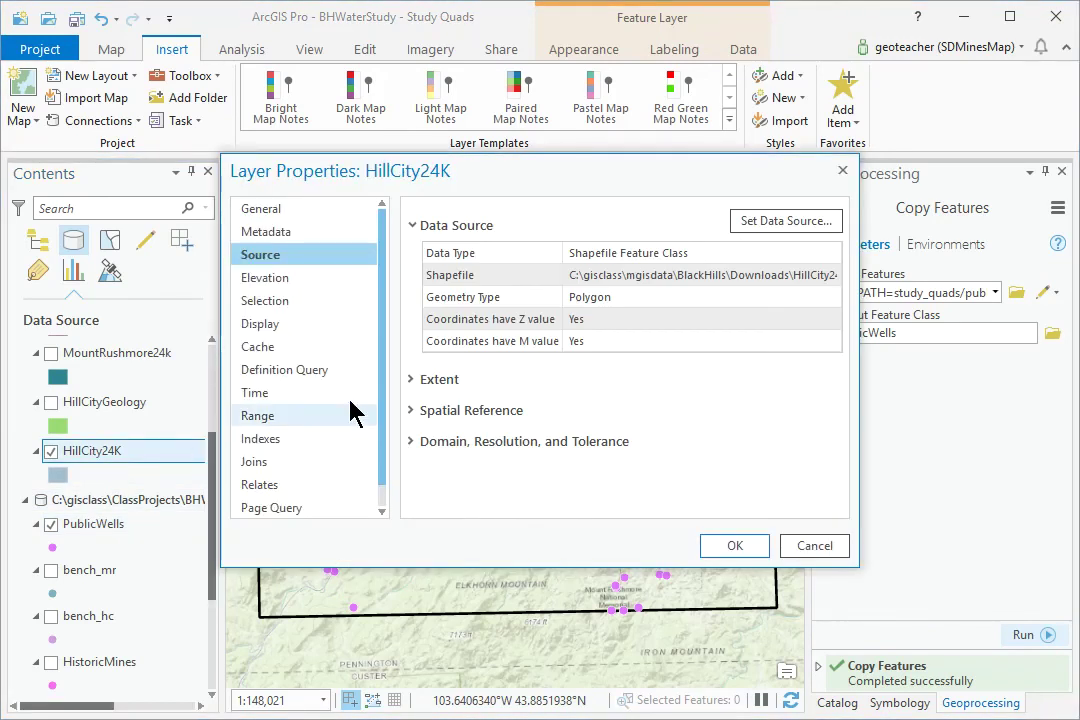
click(412, 411)
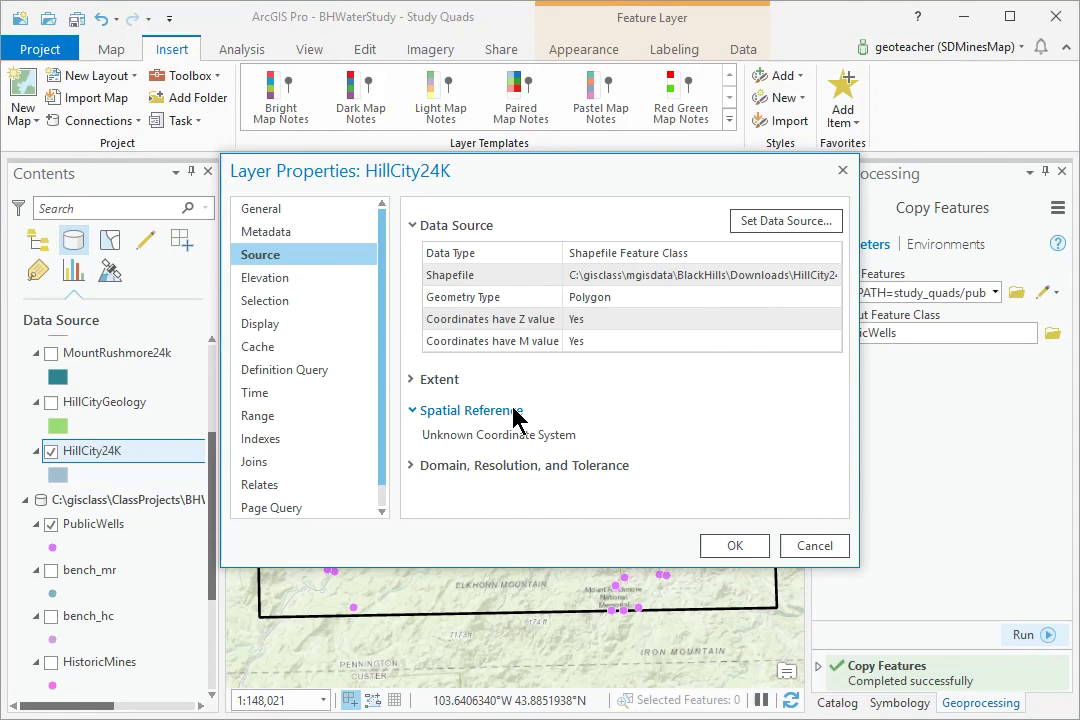
click(412, 382)
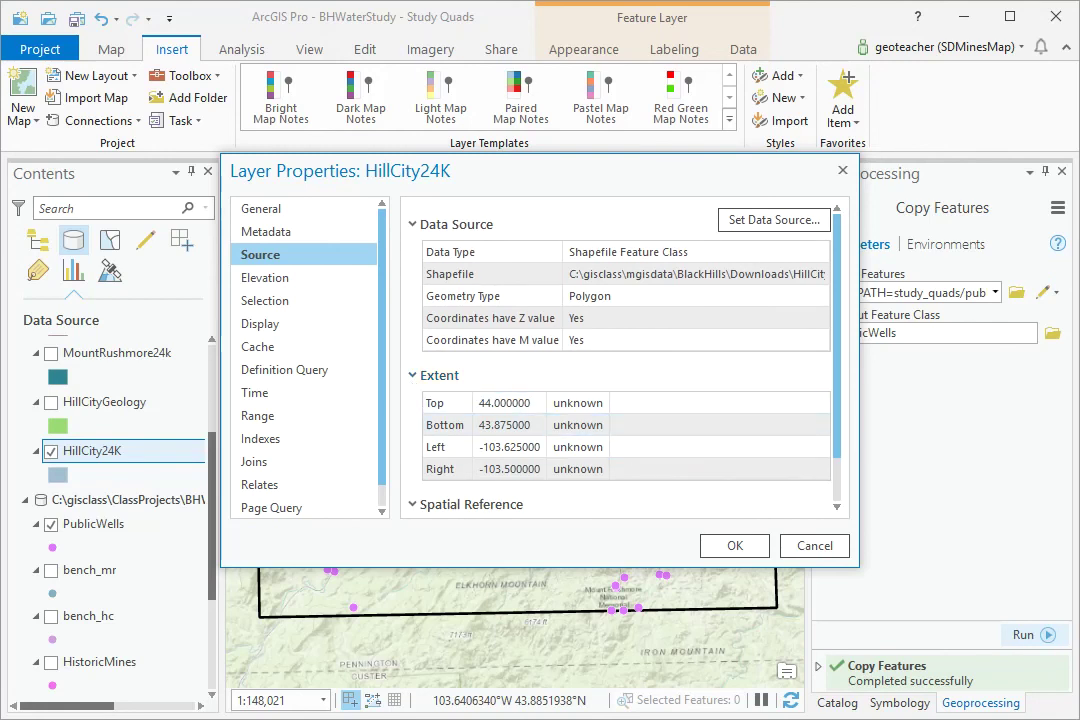
click(808, 553)
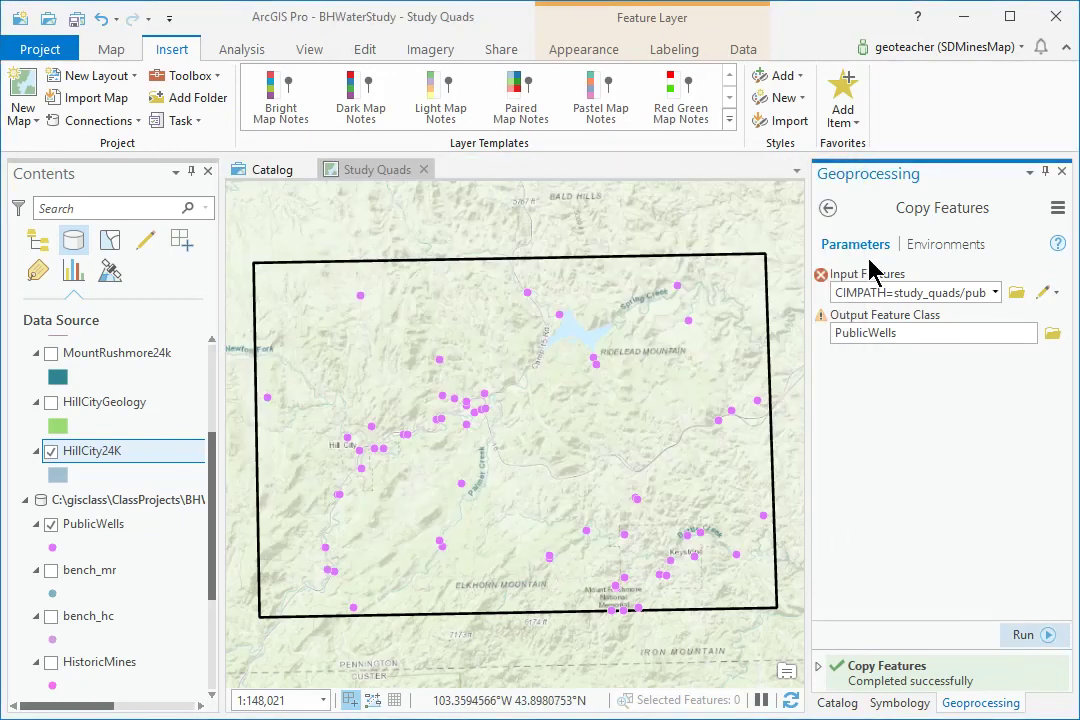
Open the Define Projection tool and choose HillCity24K as its input dataset
click(828, 209)
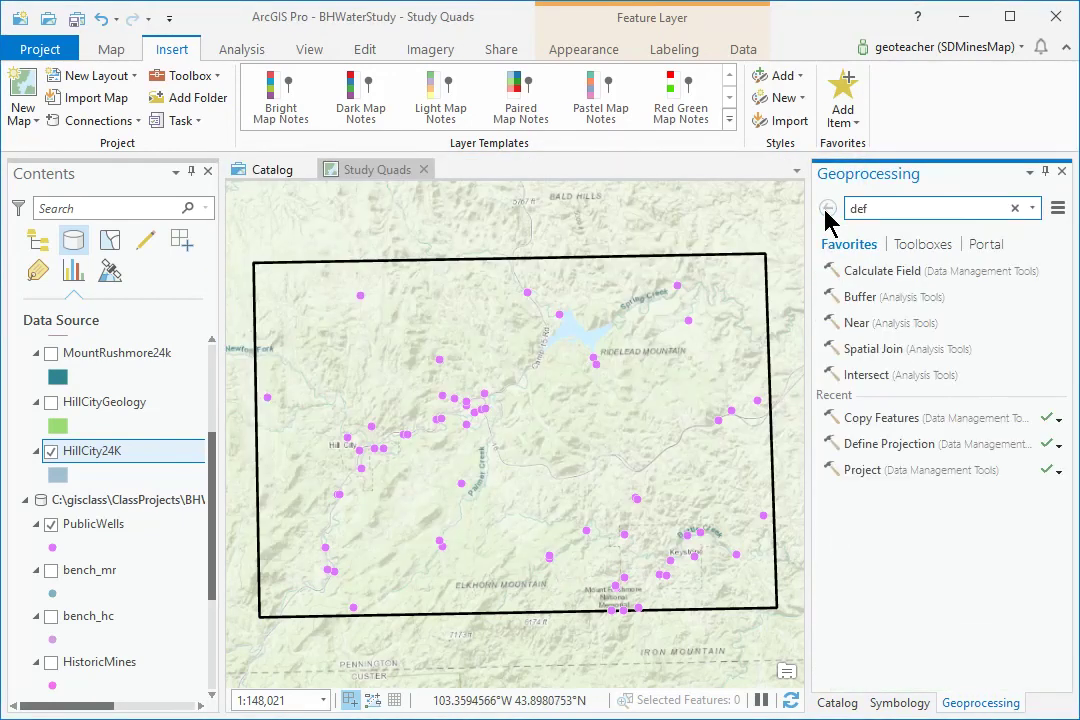
click(838, 448)
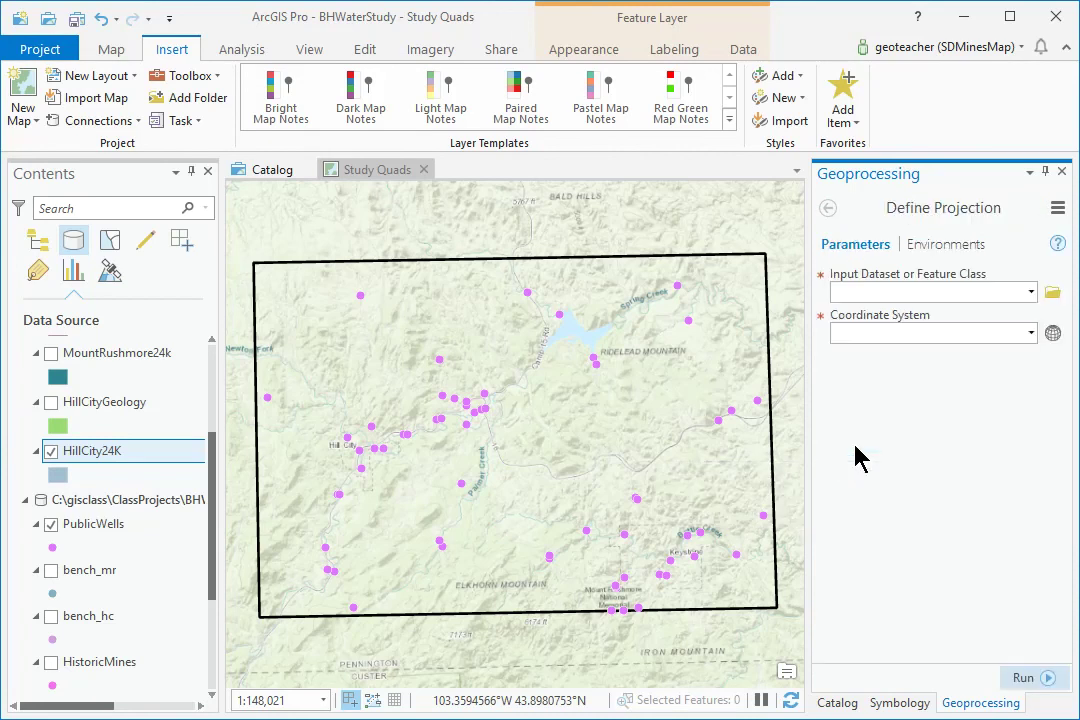
click(1031, 292)
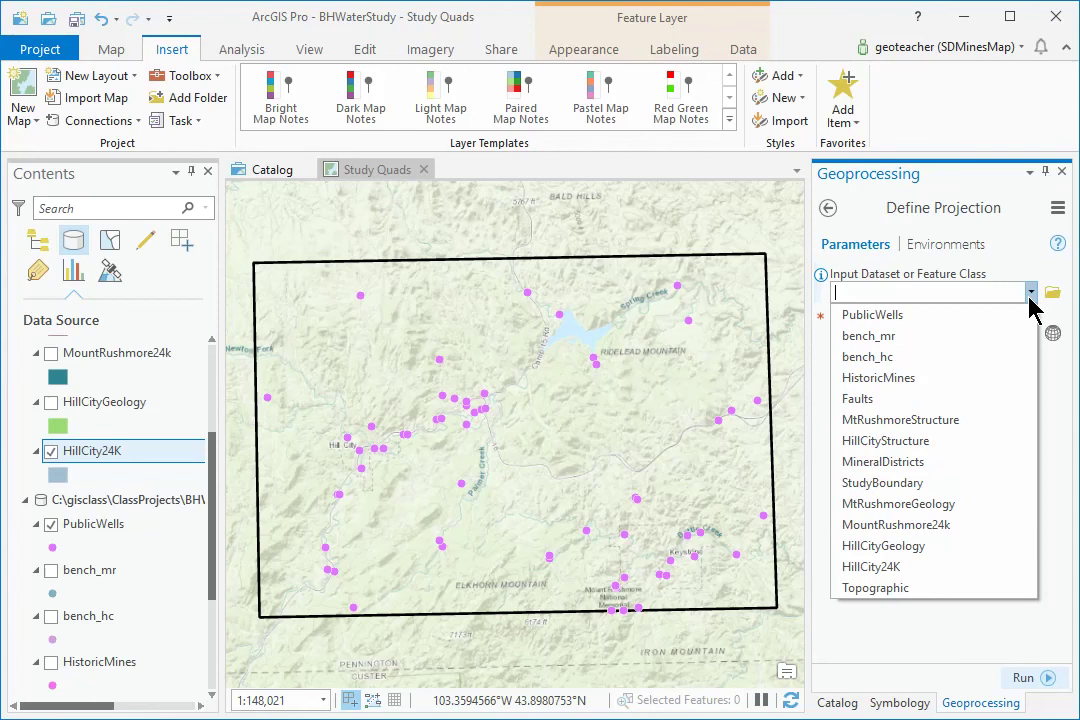
click(899, 567)
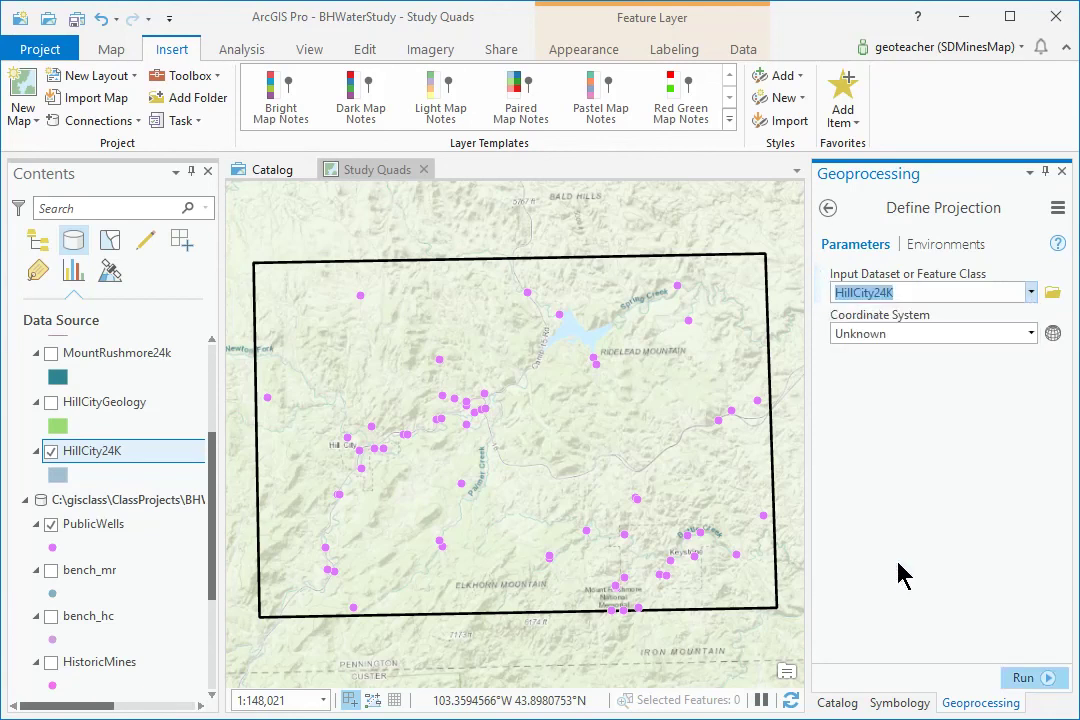
Define the coordinate system of HillCity24K as geographic NAD 1983, found under North America, USA and territories, and run the tool
click(1052, 334)
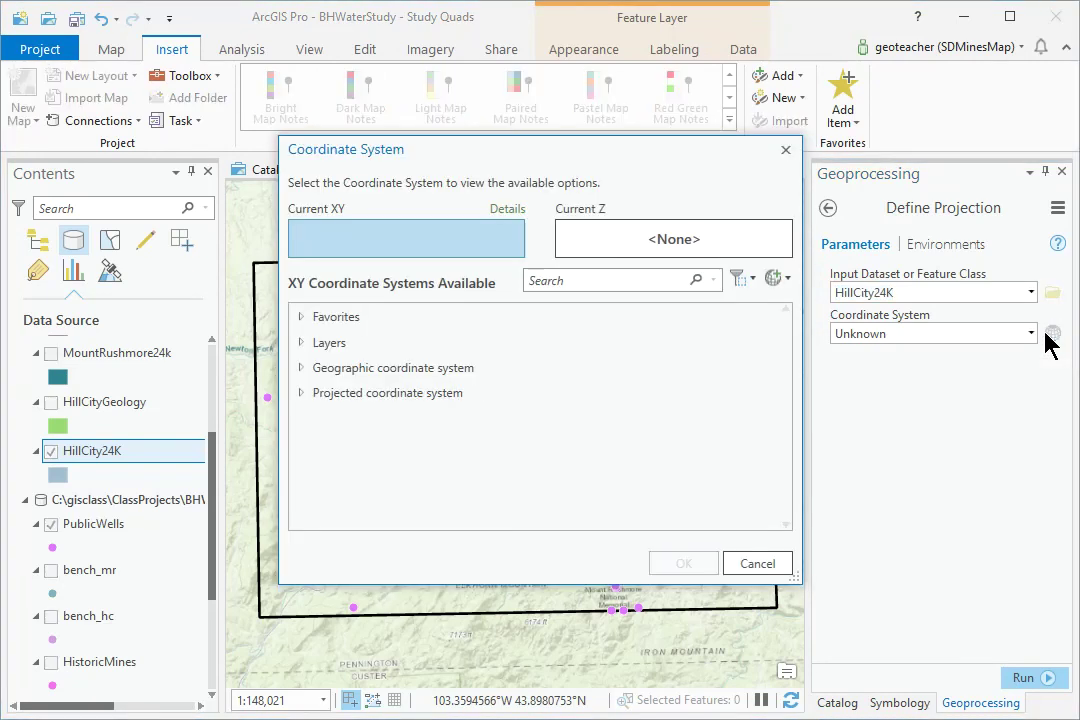
click(577, 283)
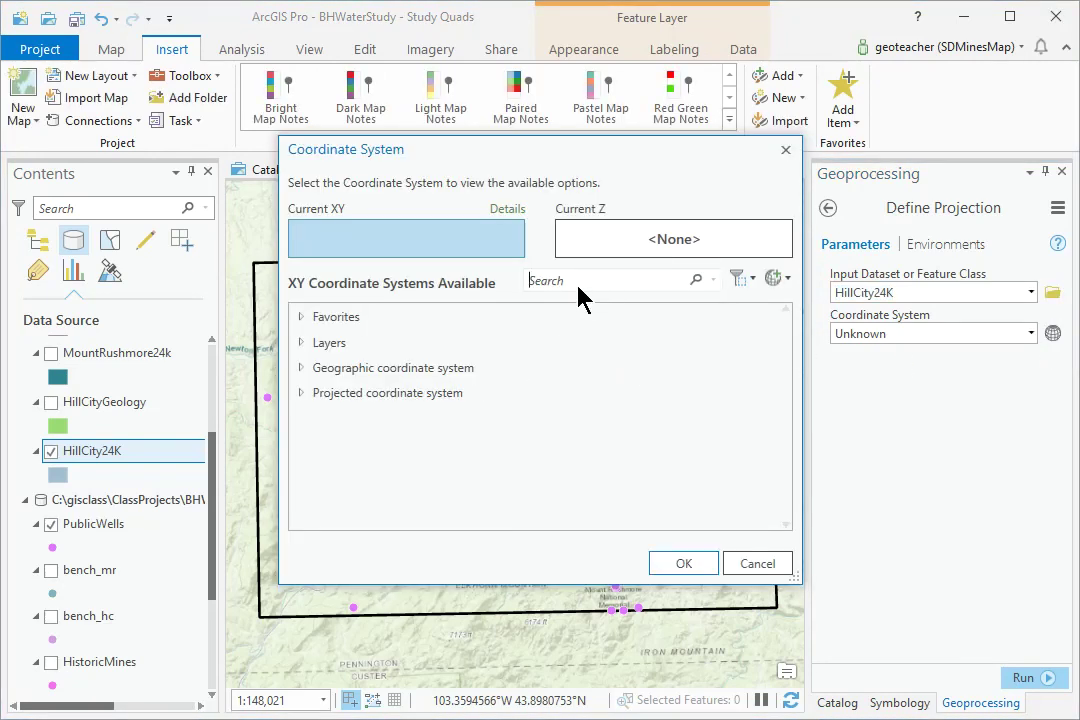
text(NAD)
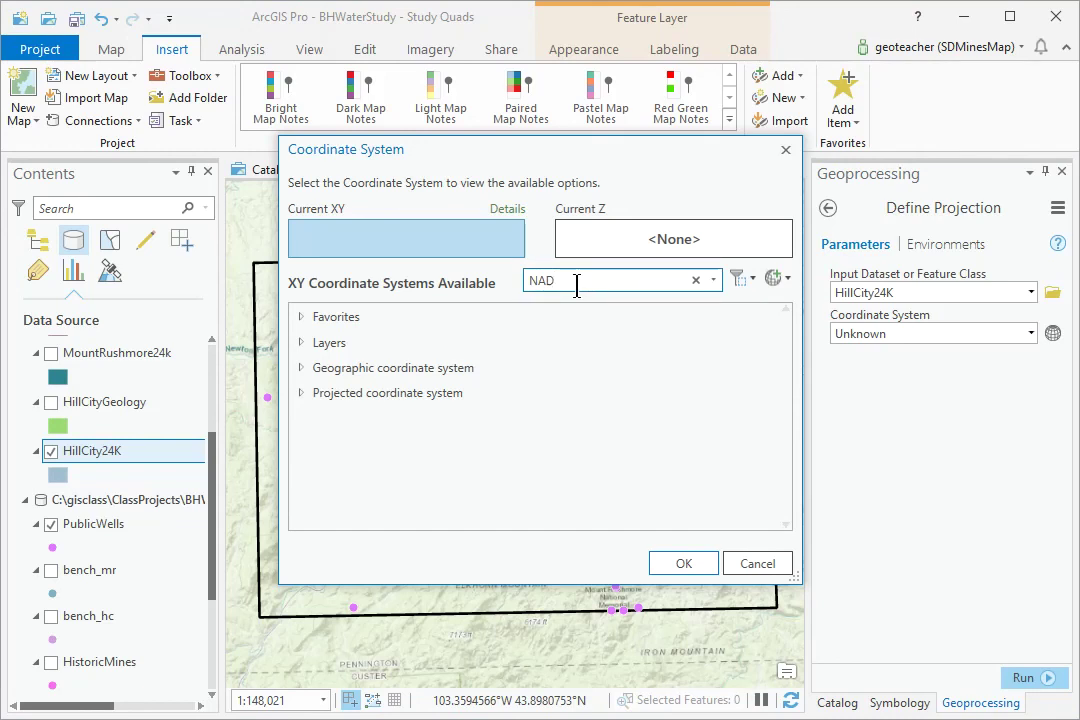
click(302, 368)
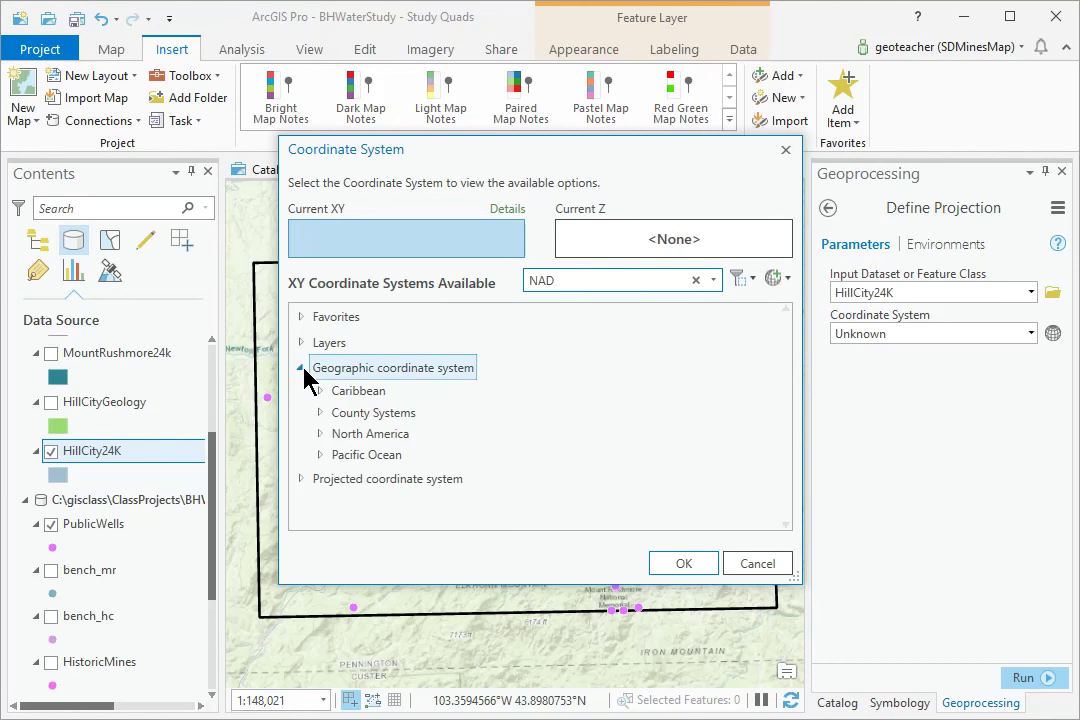
click(320, 434)
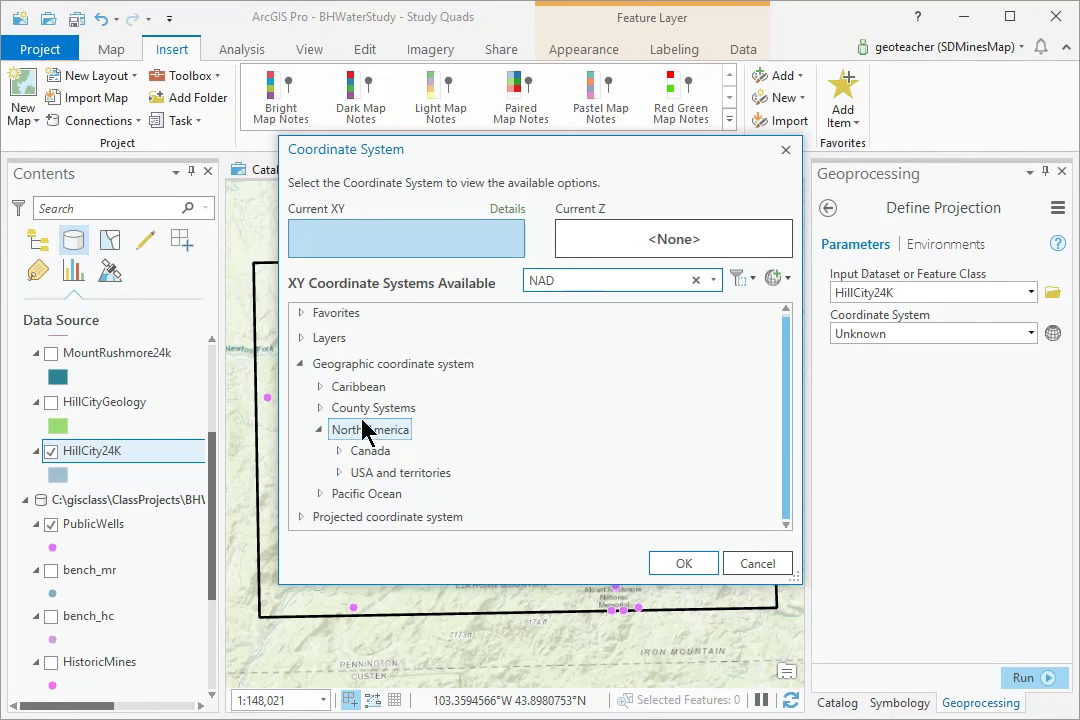
click(340, 472)
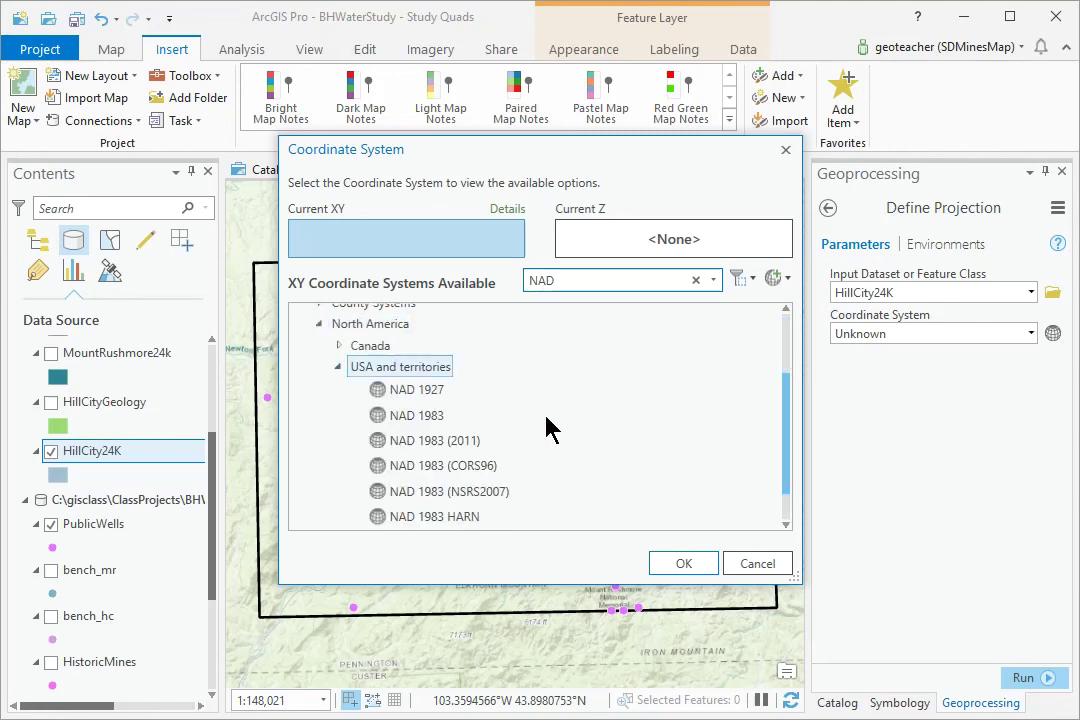
click(432, 423)
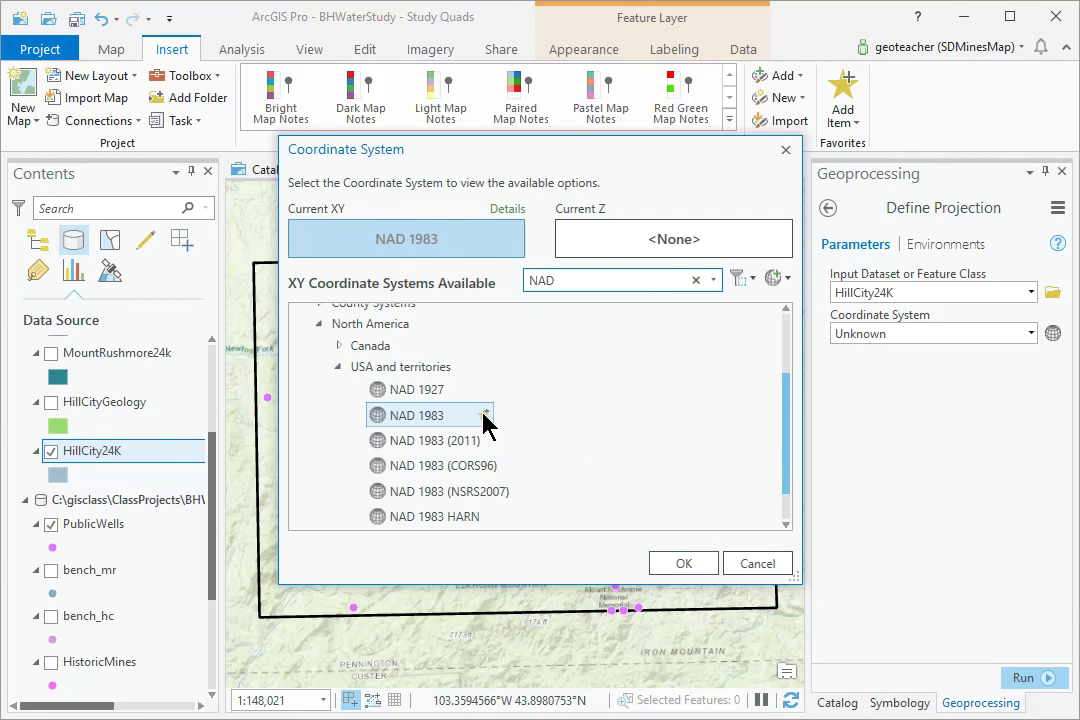
click(674, 564)
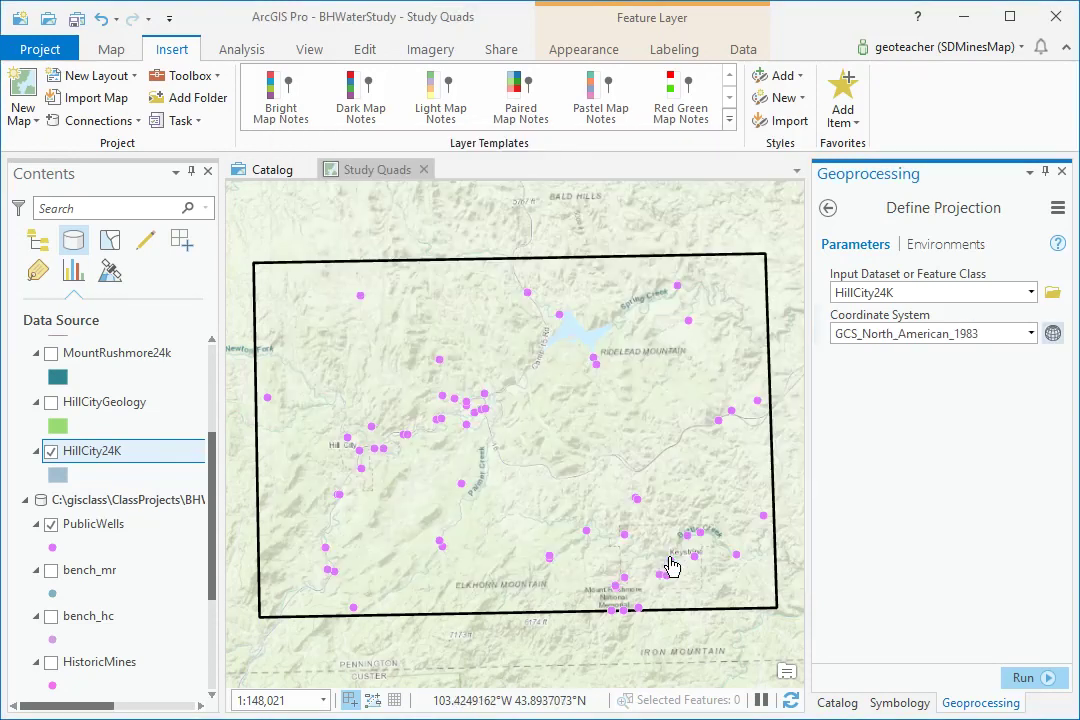
click(1040, 680)
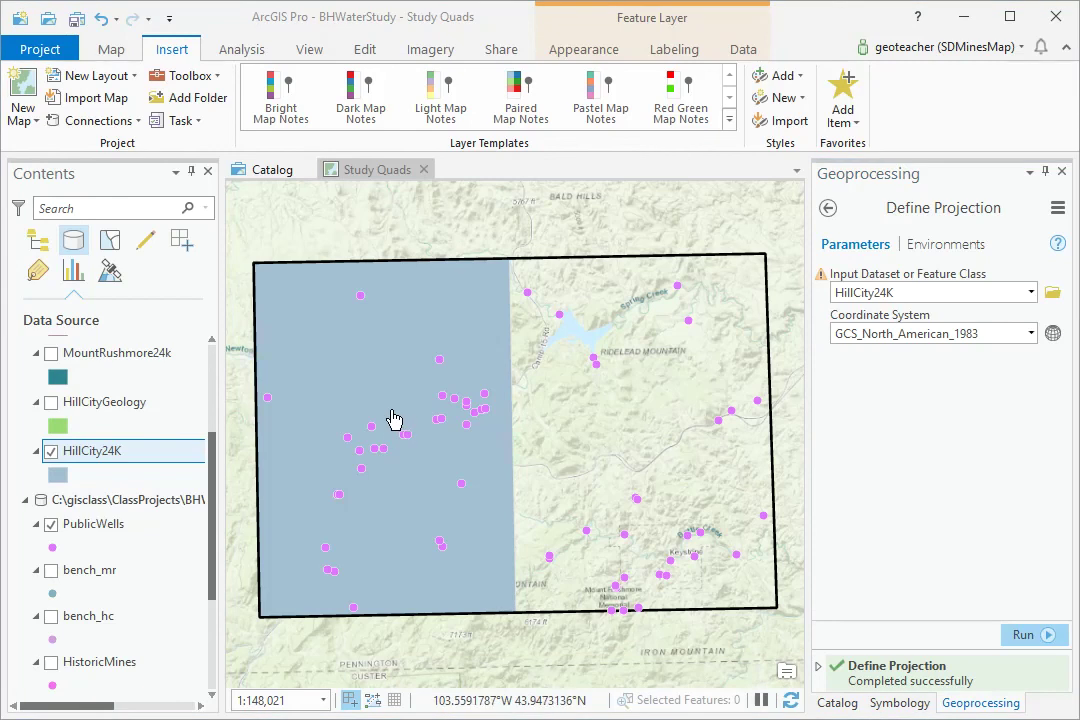
Examine up close how the southwest corner of HillCity24K lines up with the study boundary
mouse_move(304, 467)
mouse_down()
mouse_move(354, 448)
mouse_move(475, 362)
mouse_move(492, 328)
mouse_up()
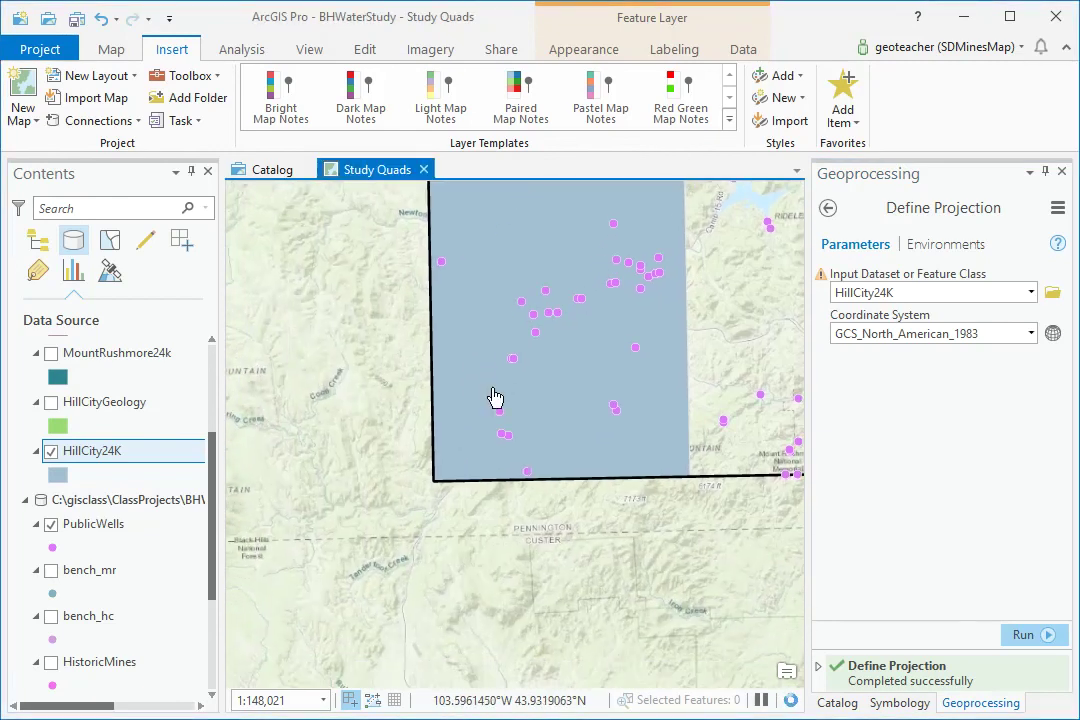
scroll(477, 526, up, 5)
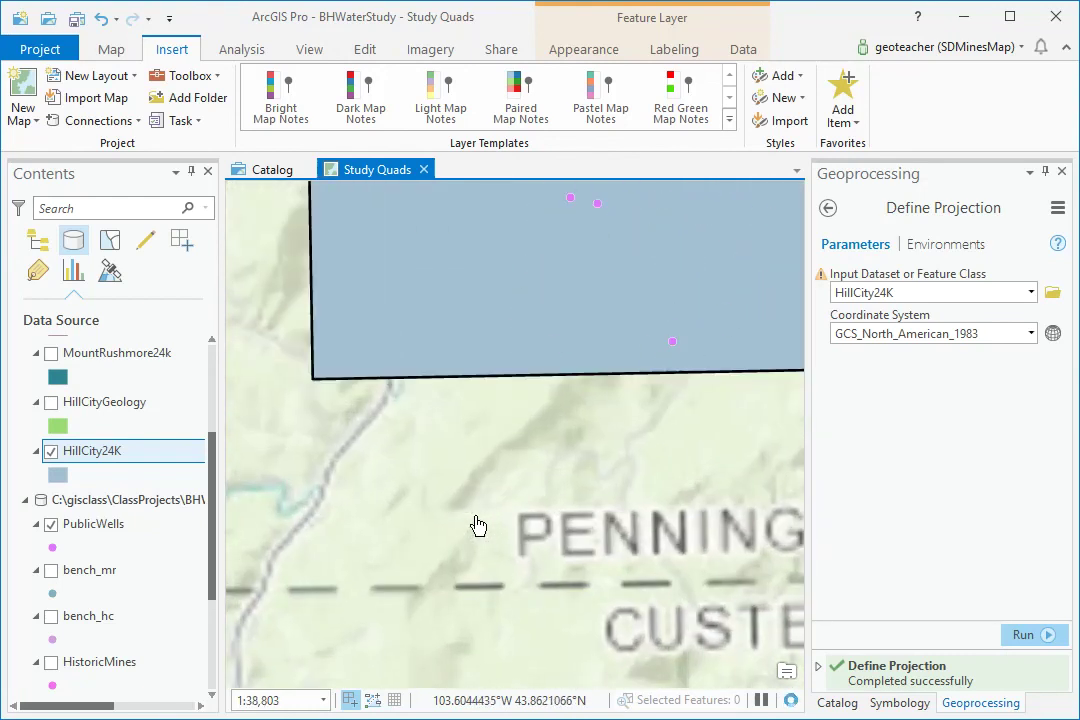
drag(395, 390, 452, 457)
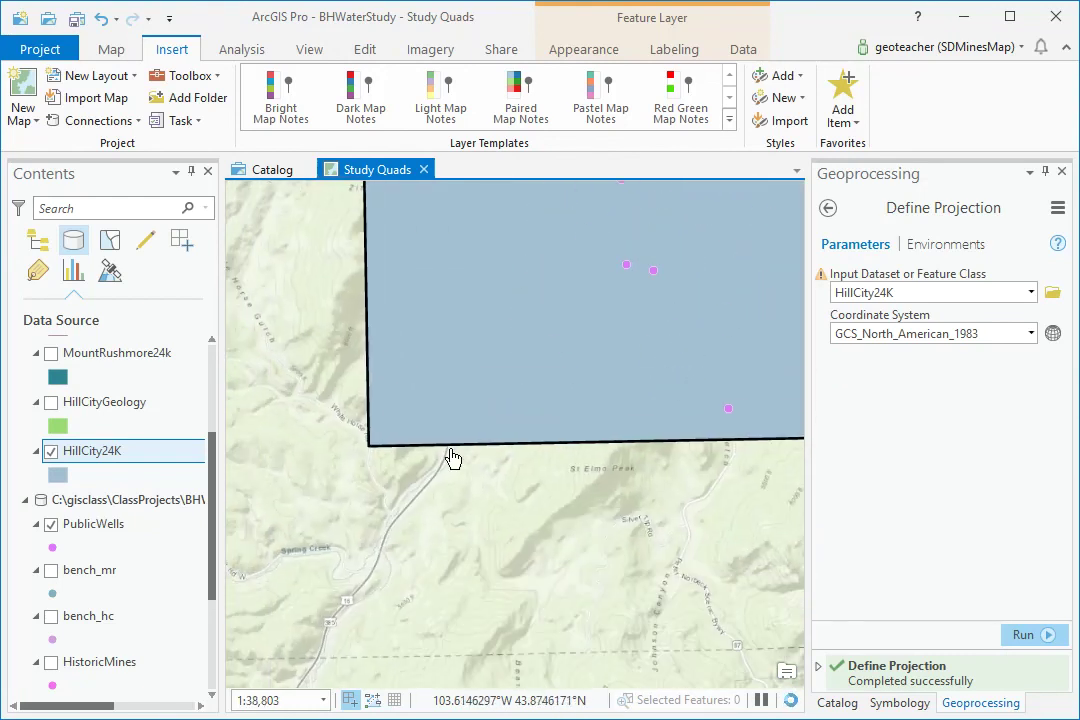
scroll(452, 457, up, 3)
drag(357, 398, 400, 447)
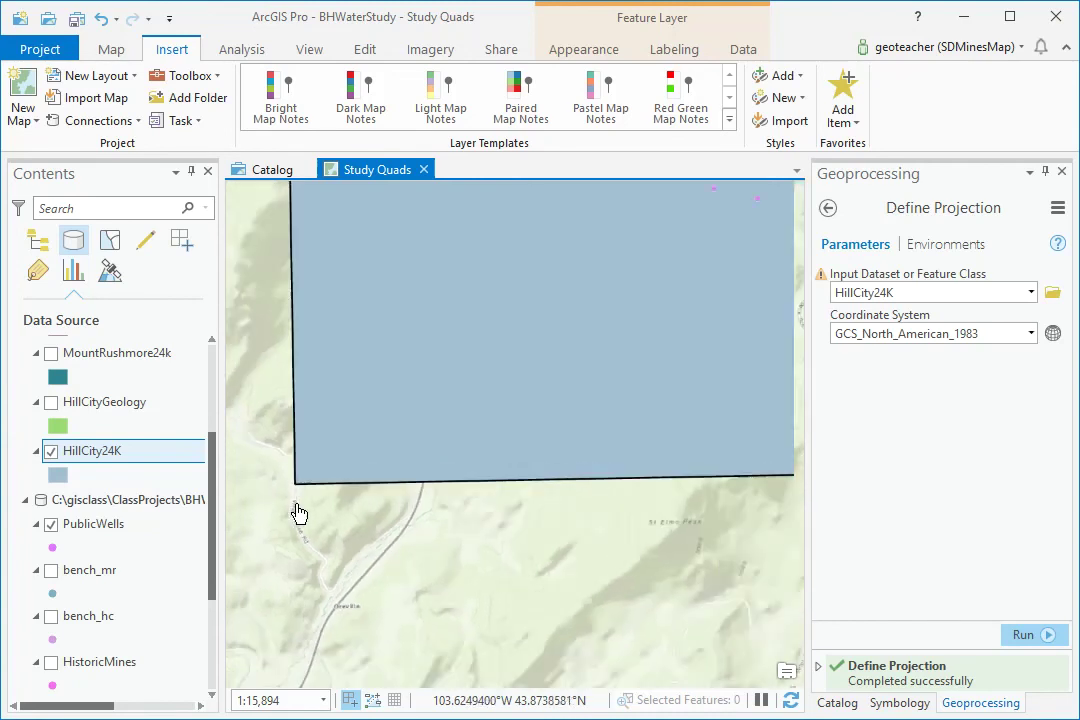
scroll(297, 512, down, 3)
scroll(297, 512, down, 2)
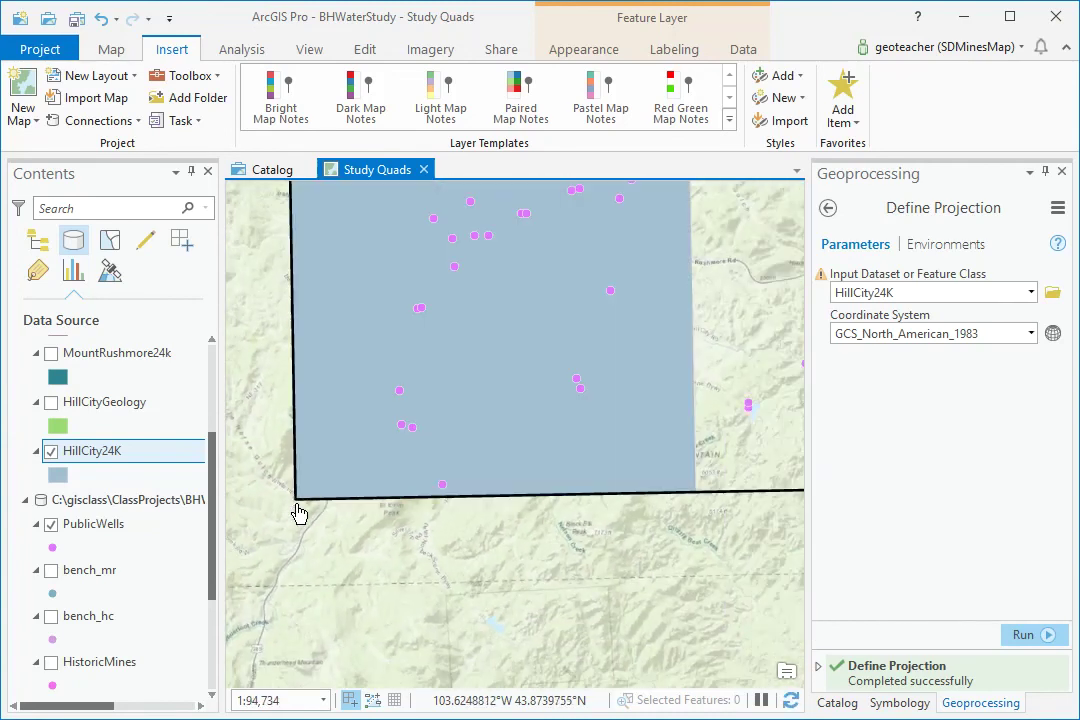
Zoom the map back to the full extent of the StudyBoundary layer
scroll(106, 542, down, 3)
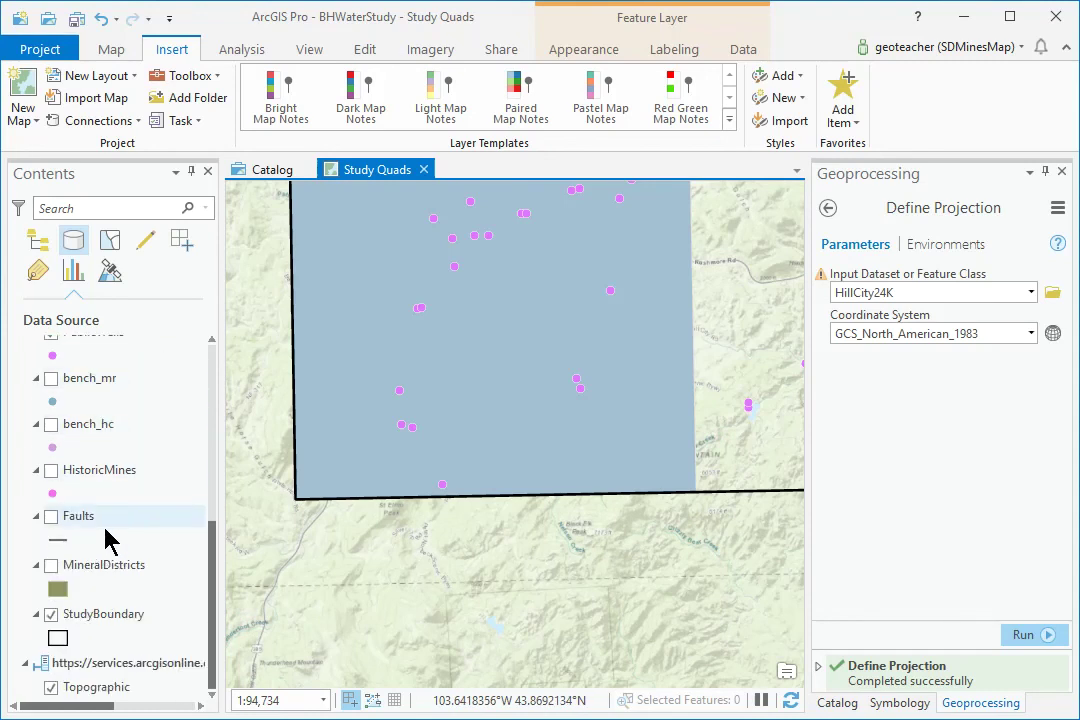
right_click(106, 616)
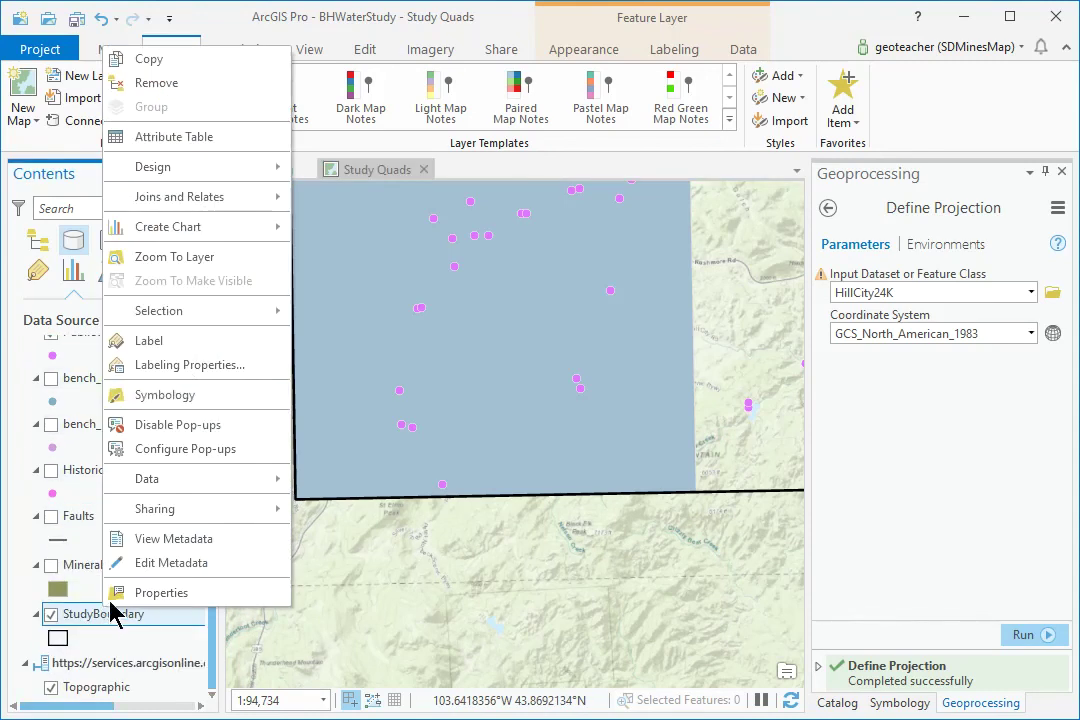
click(152, 256)
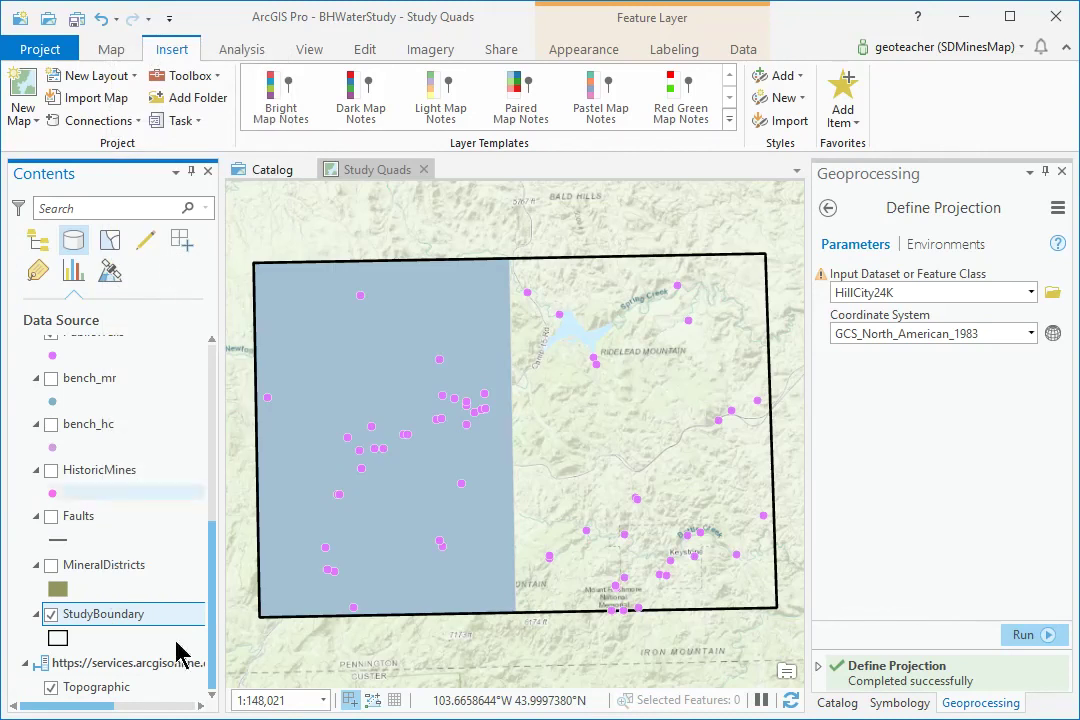